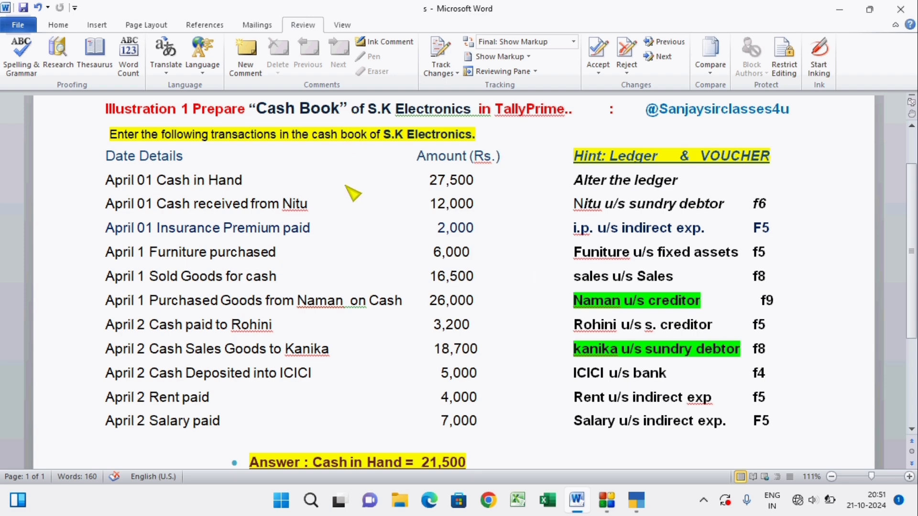
Switch to TallyPrime, set Maintain Inventory to No in the company features of SK Electronics, and save the features.
click(638, 501)
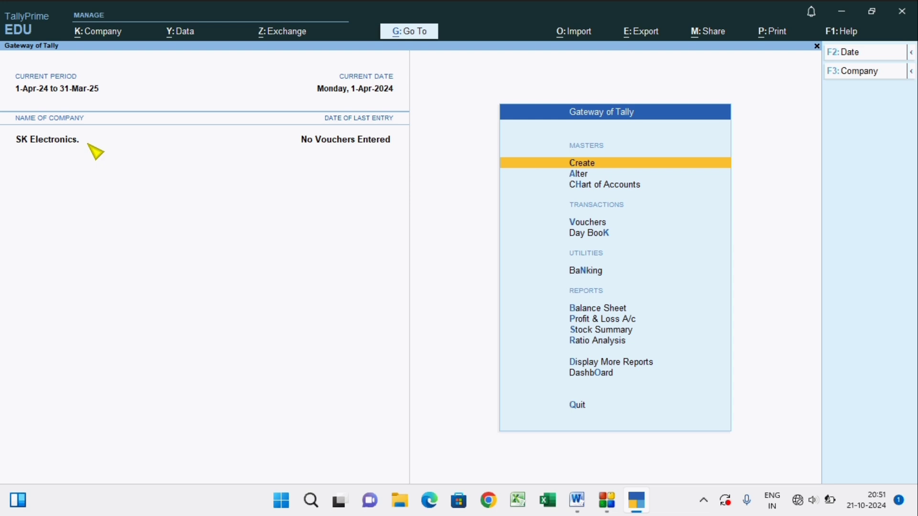
click(111, 32)
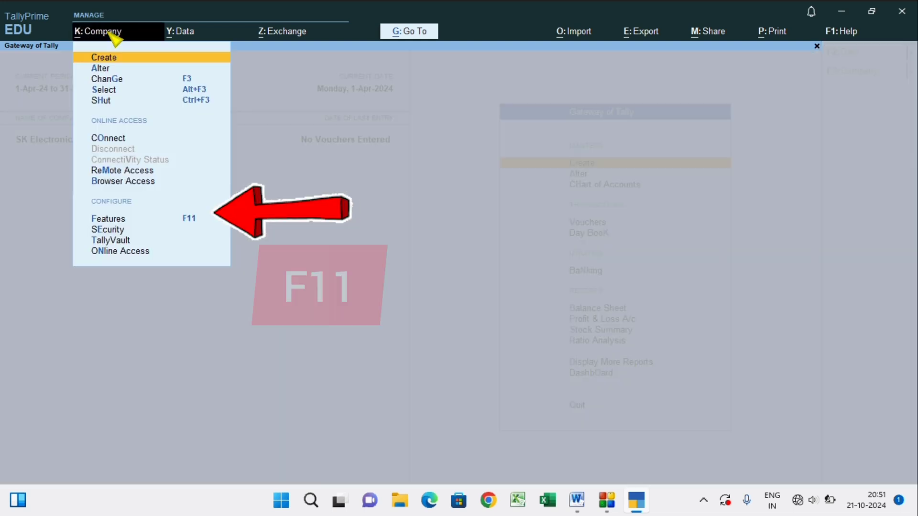
click(118, 219)
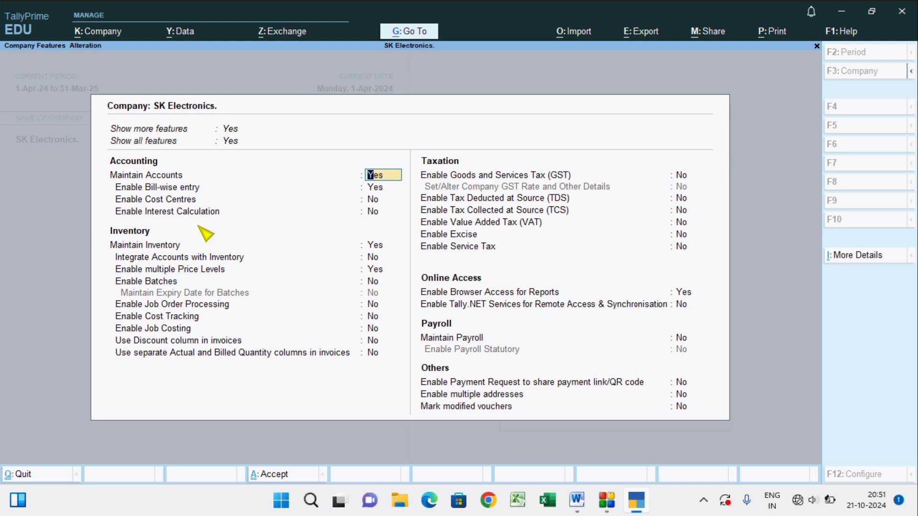
click(378, 245)
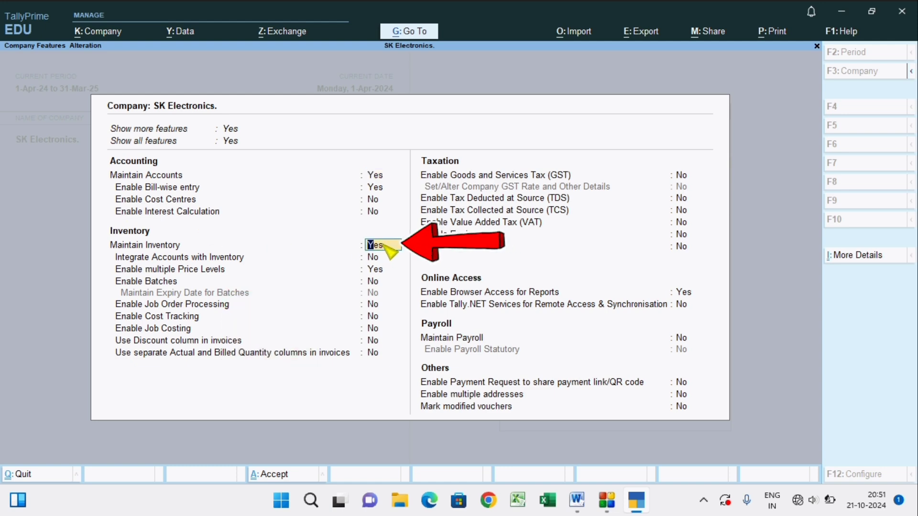
key(n)
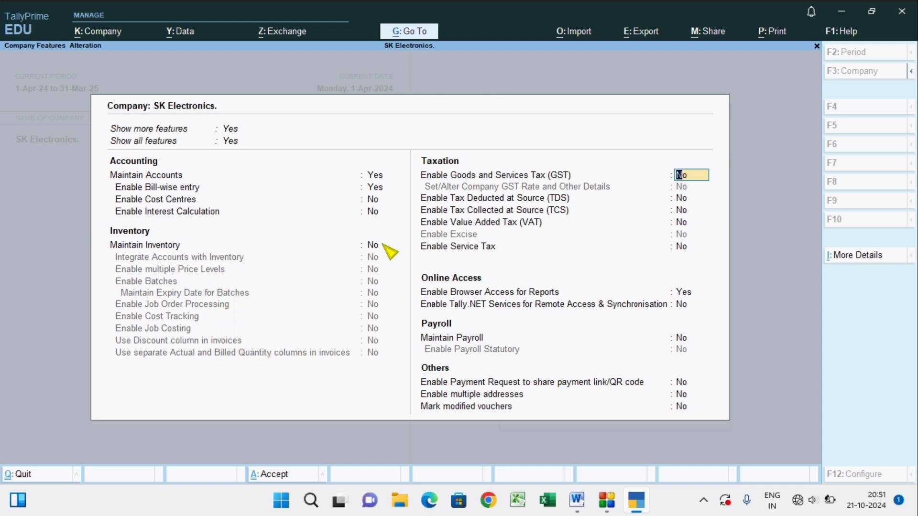
key(Return)
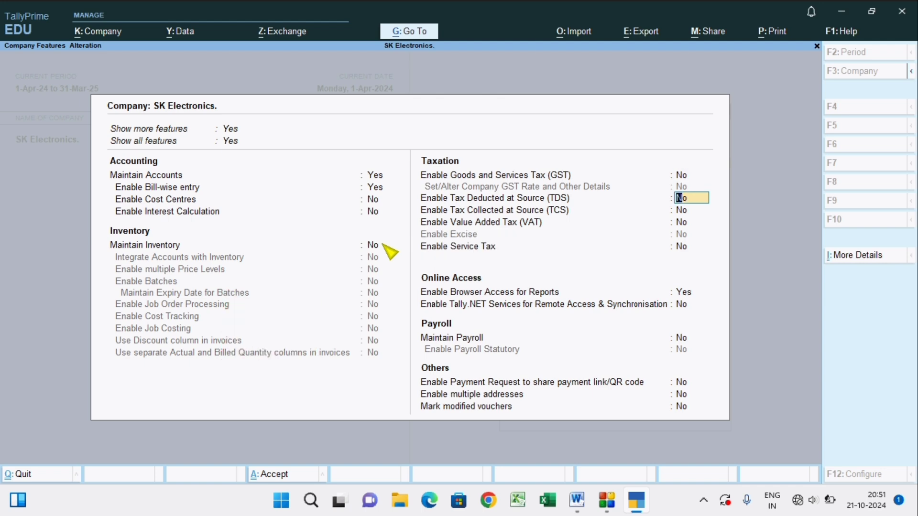
key(Return)
key(Return)
key(Return)
key(Return)
key(Return)
key(Return)
key(Return)
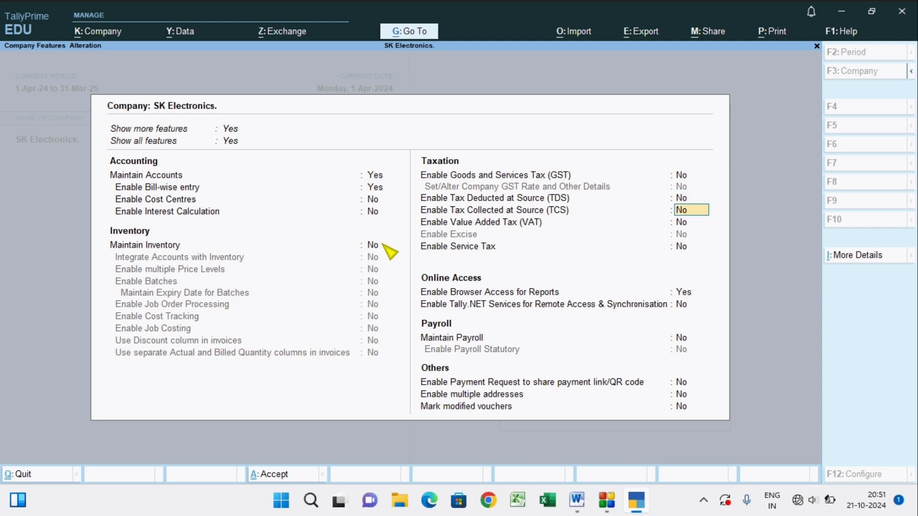
key(Return)
key(Return)
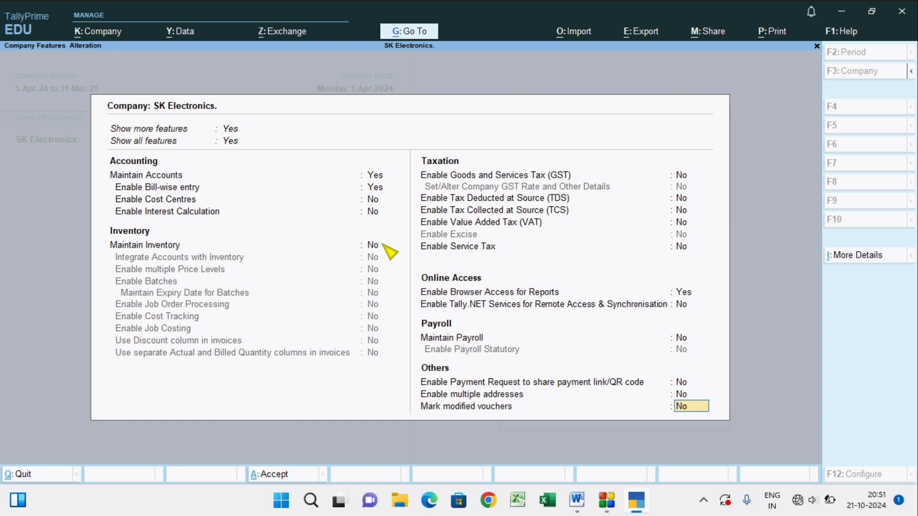
key(Return)
key(Return)
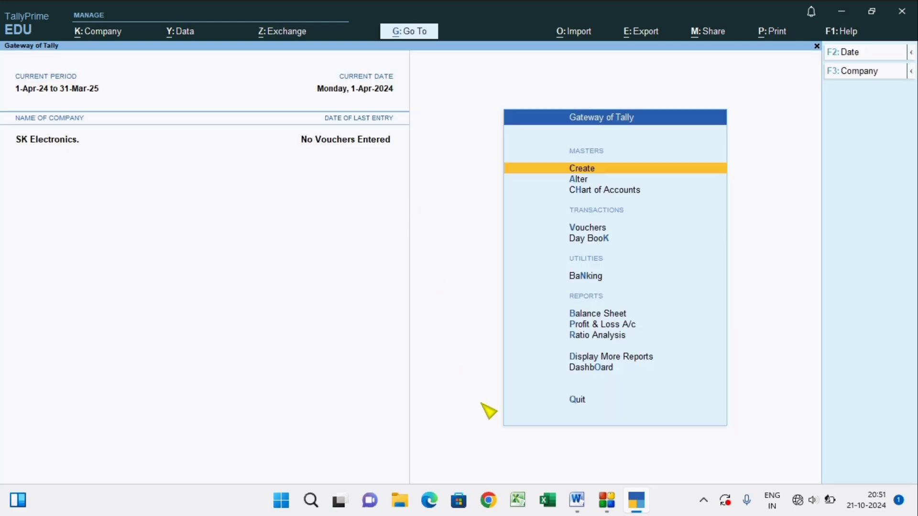
Check the cash in hand entry in the Word document and set the TallyPrime Cash ledger's opening balance to 27500.
key(alt+Tab)
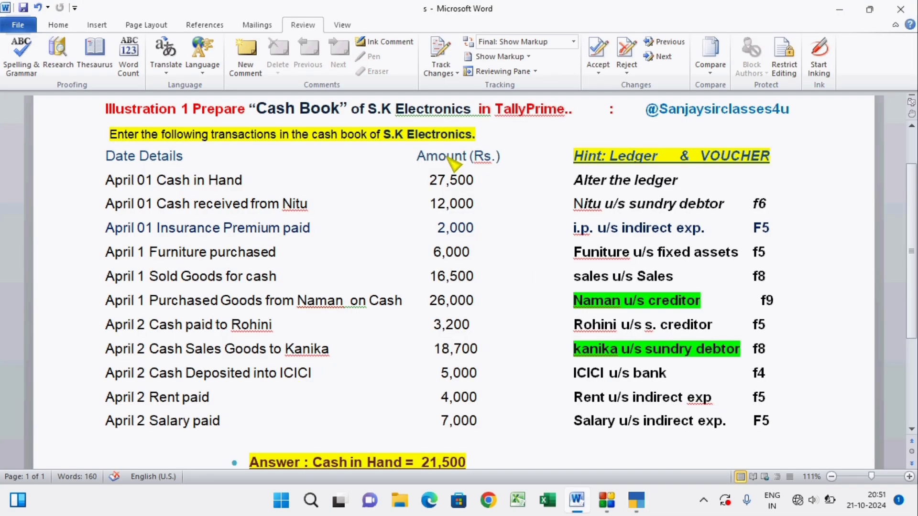
key(alt+Tab)
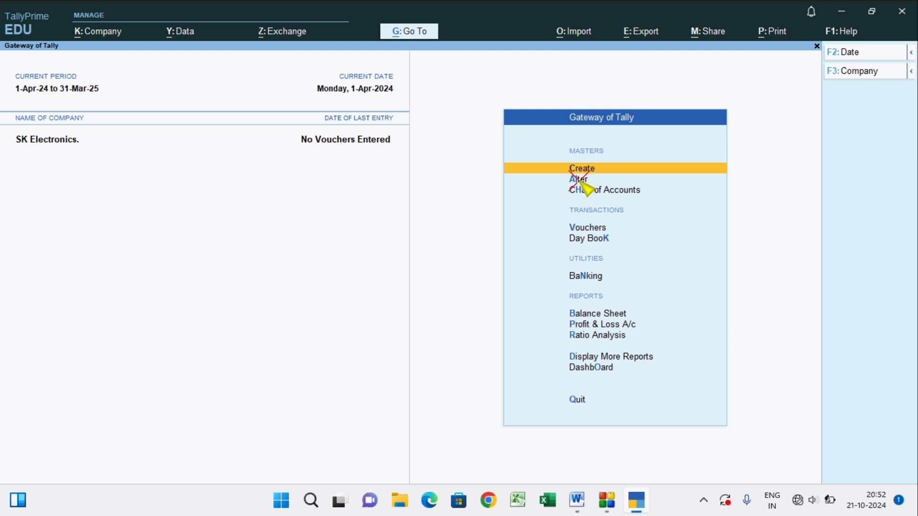
click(578, 182)
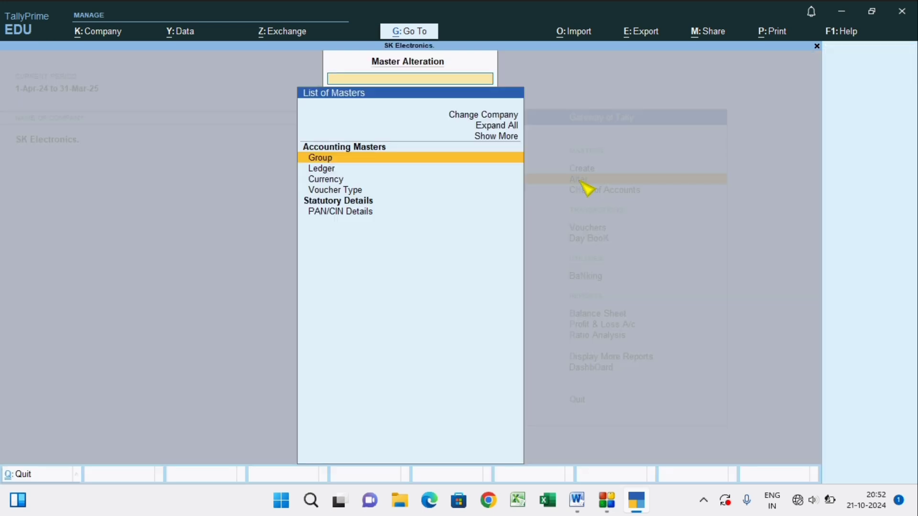
click(330, 170)
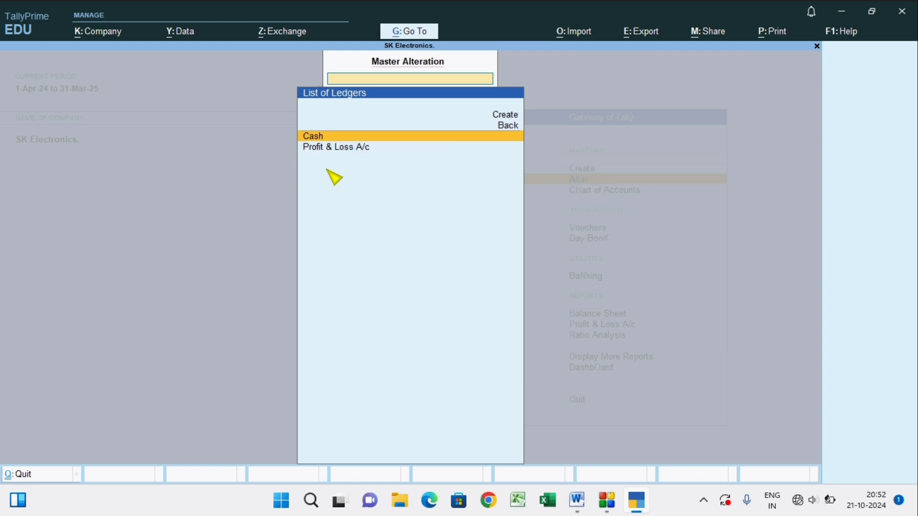
click(319, 138)
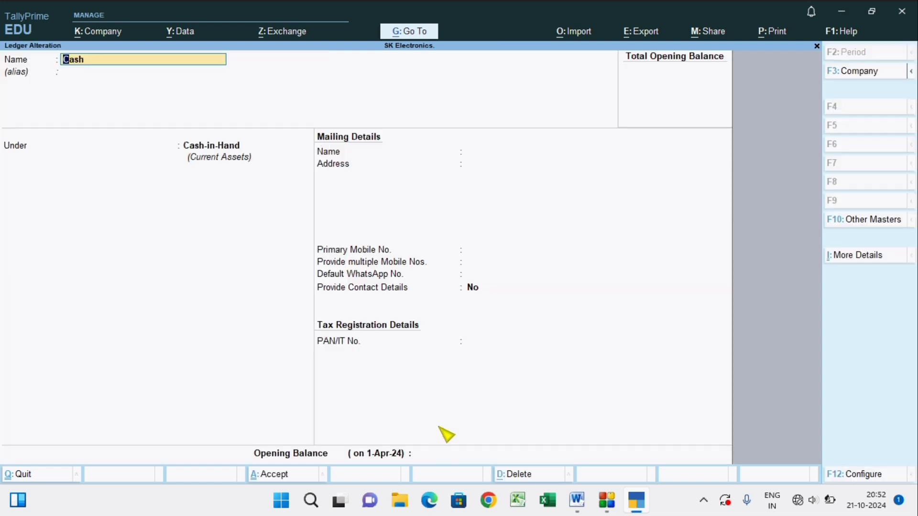
key(ctrl+End)
text(2)
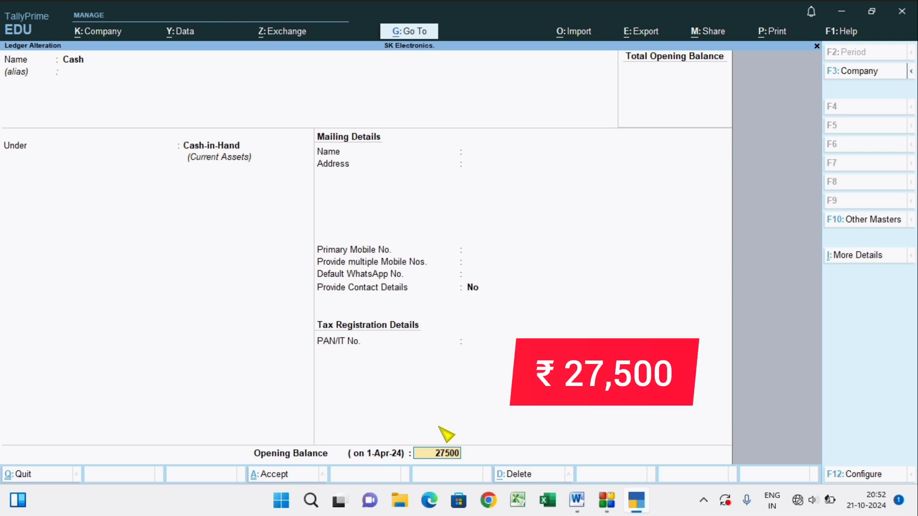
key(Return)
key(Return)
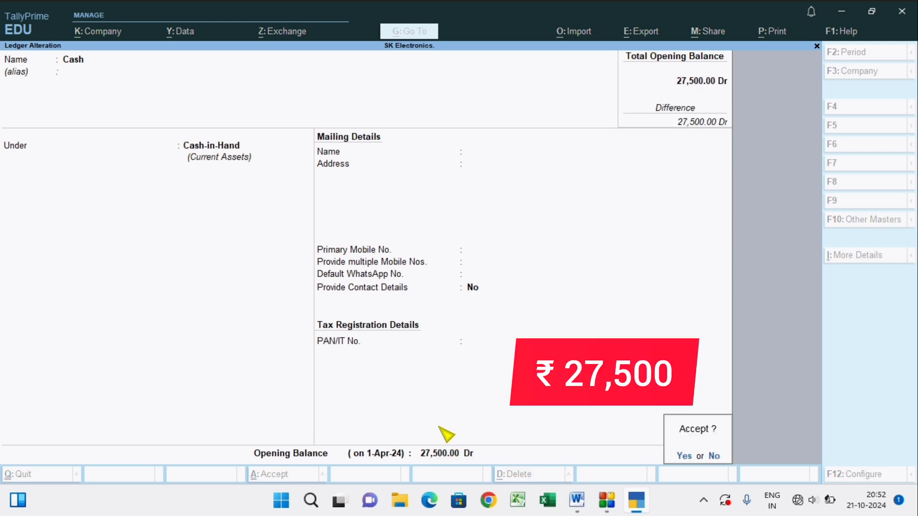
key(Return)
key(Escape)
key(Escape)
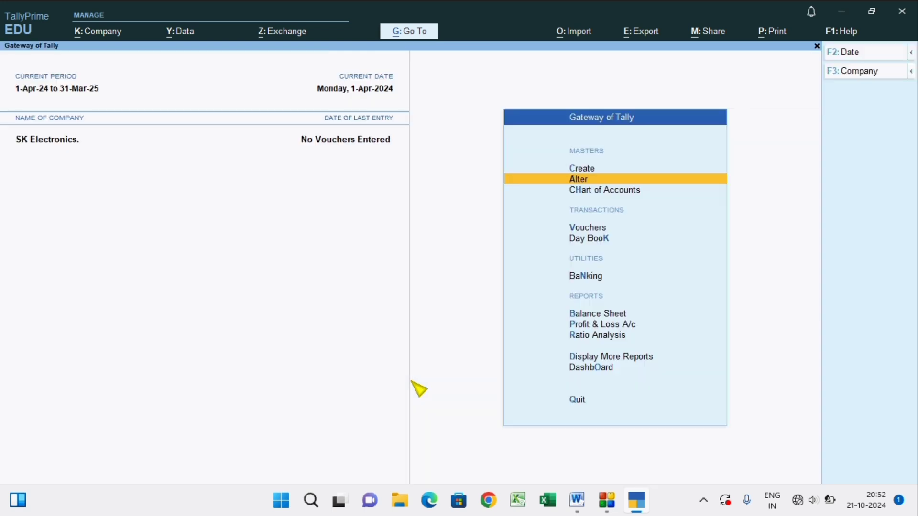
Check the cash receipt entry in Word, then create a TallyPrime ledger with the paying customer's name under Sundry Debtors.
key(alt+Tab)
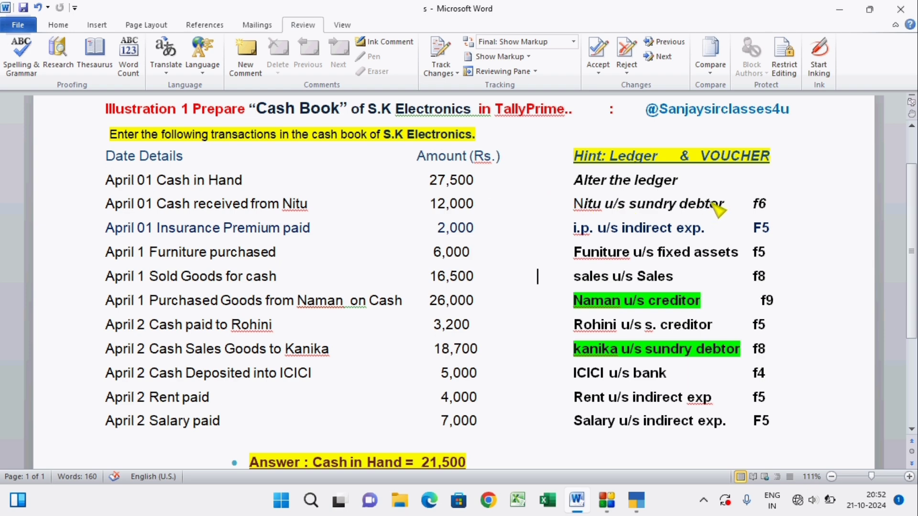
key(alt+Tab)
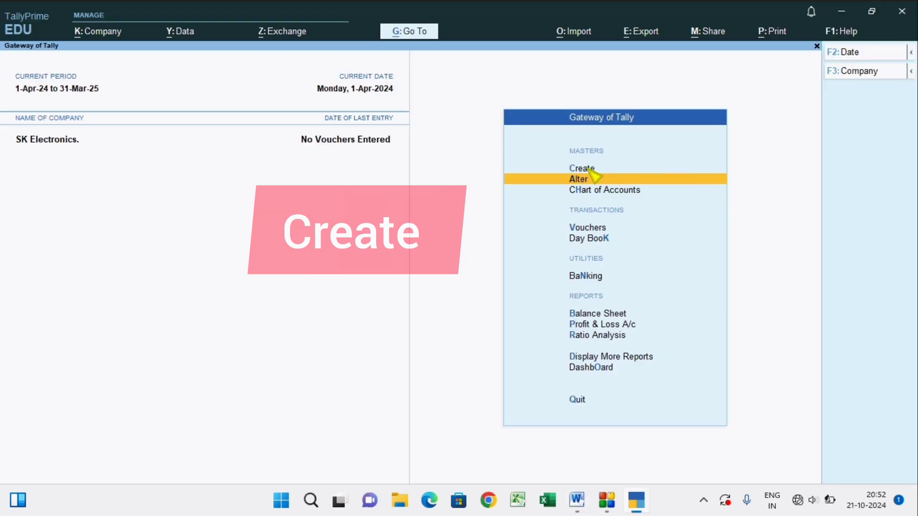
click(591, 169)
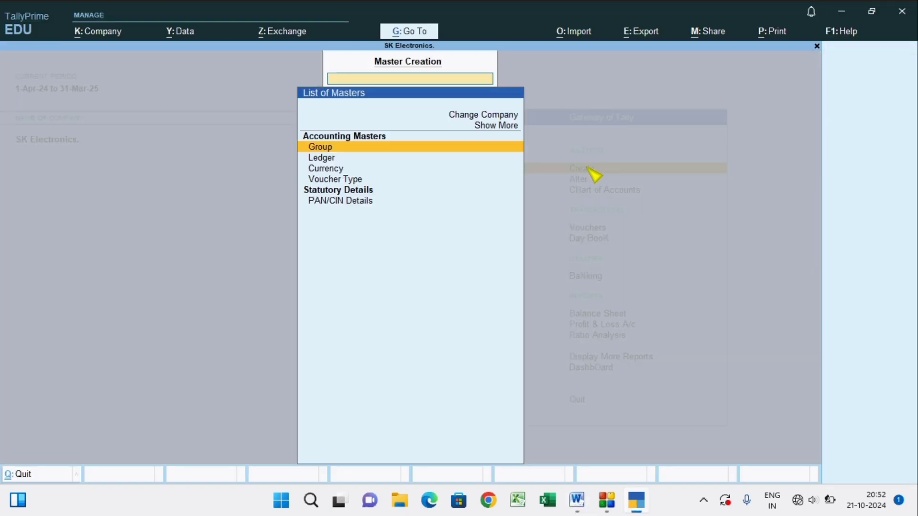
click(331, 159)
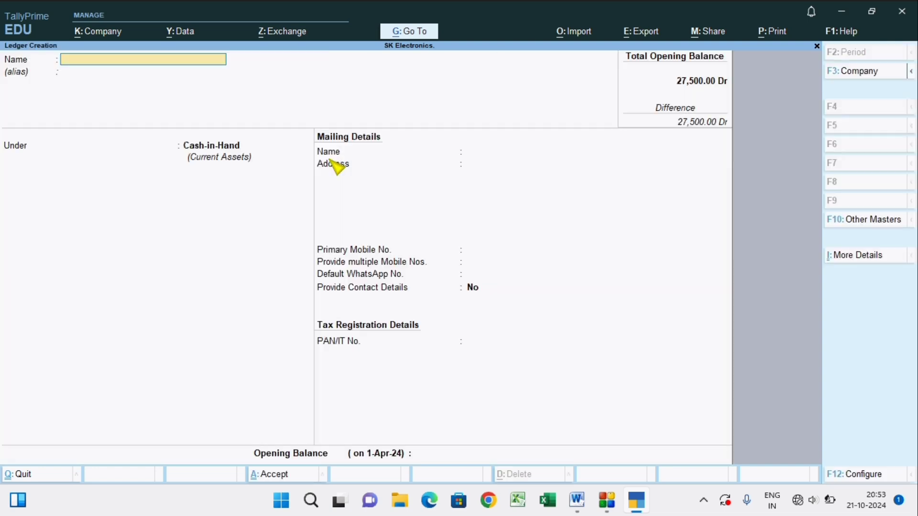
text(Nitu)
key(Return)
key(Return)
text(Su)
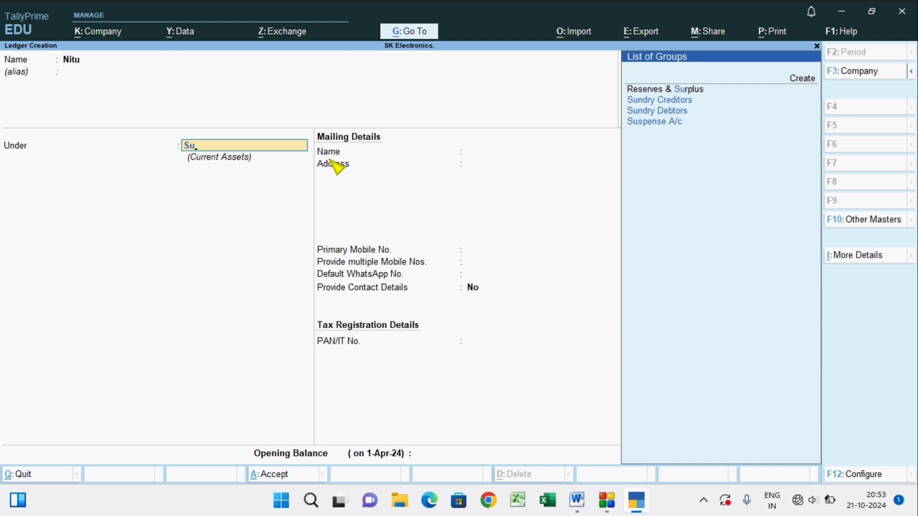
click(645, 115)
Accept the default bill-by-bill and mailing details for the customer's ledger and save it.
key(Return)
key(Return)
key(Return)
key(Return)
key(Return)
key(Return)
key(Return)
key(Return)
key(Return)
key(Return)
key(Return)
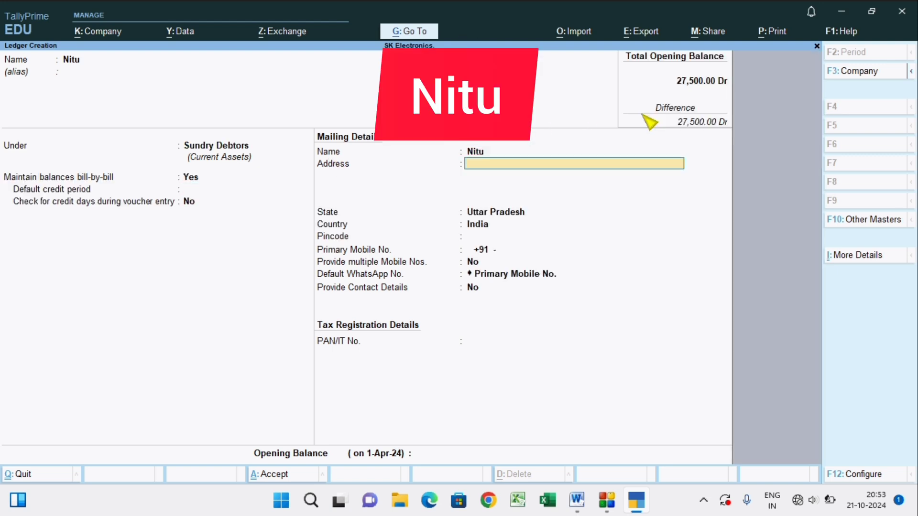
key(Return)
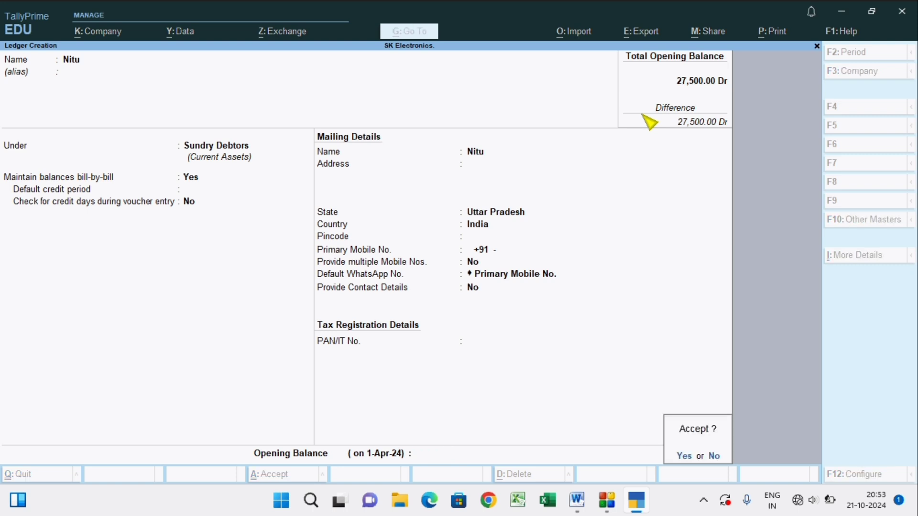
key(Return)
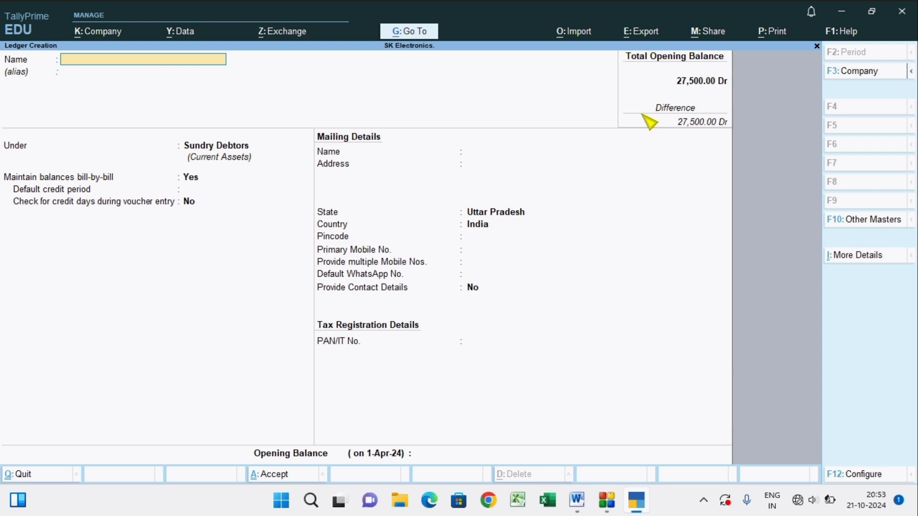
Check the insurance entry in Word, and in TallyPrime name the new ledger Insurance Premium and place it under Indirect Expenses.
key(alt)
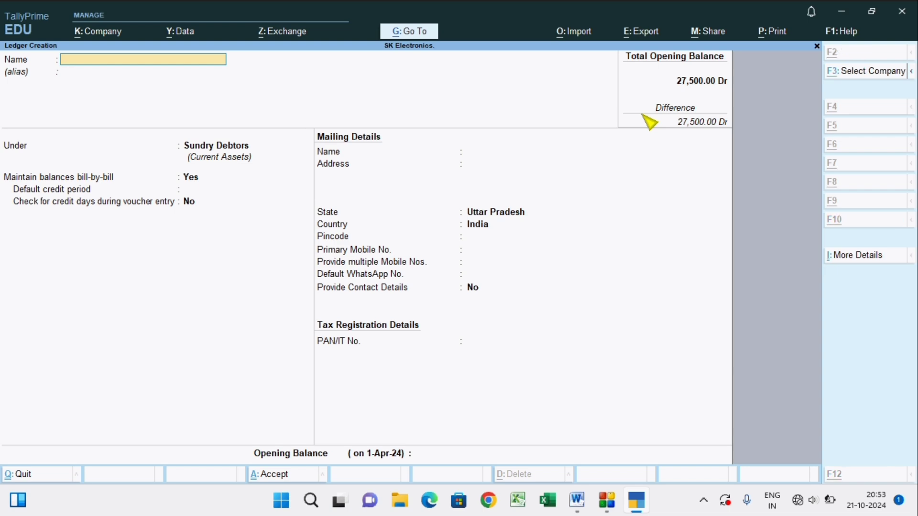
key(alt+Tab)
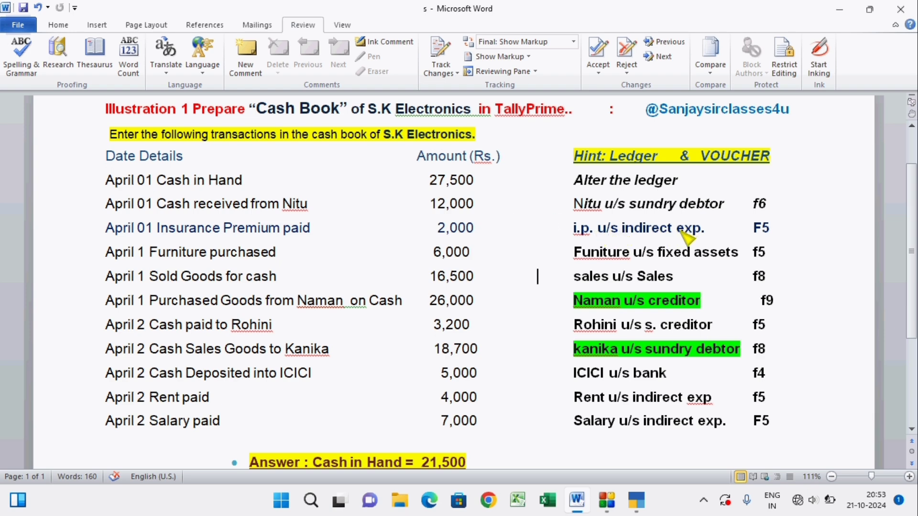
key(alt+Tab)
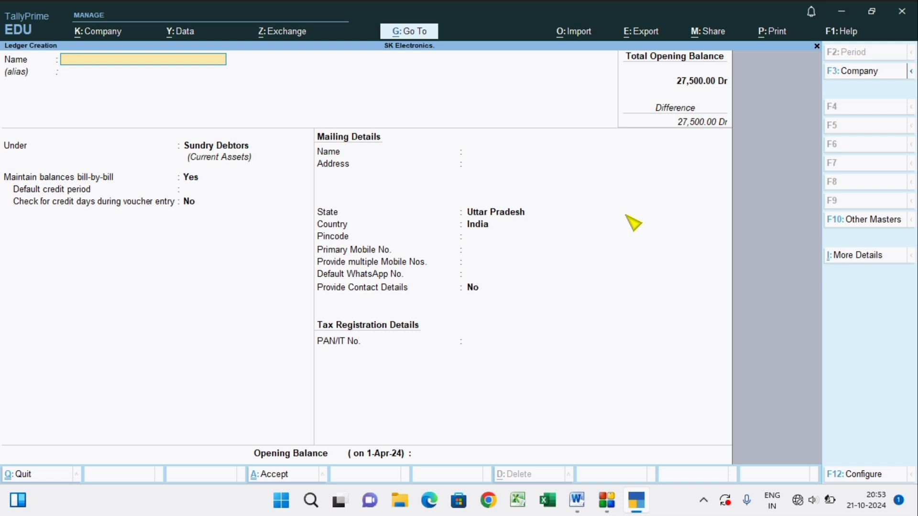
text(Insura)
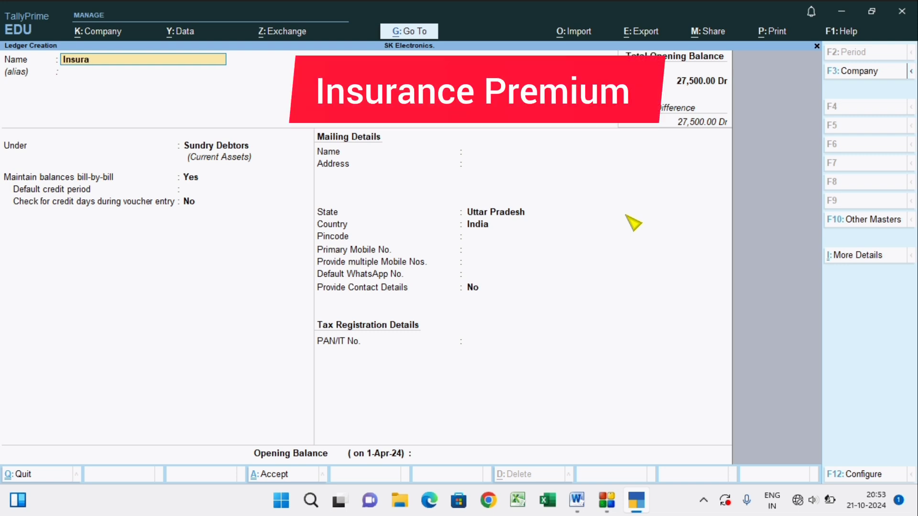
text(nce Premium)
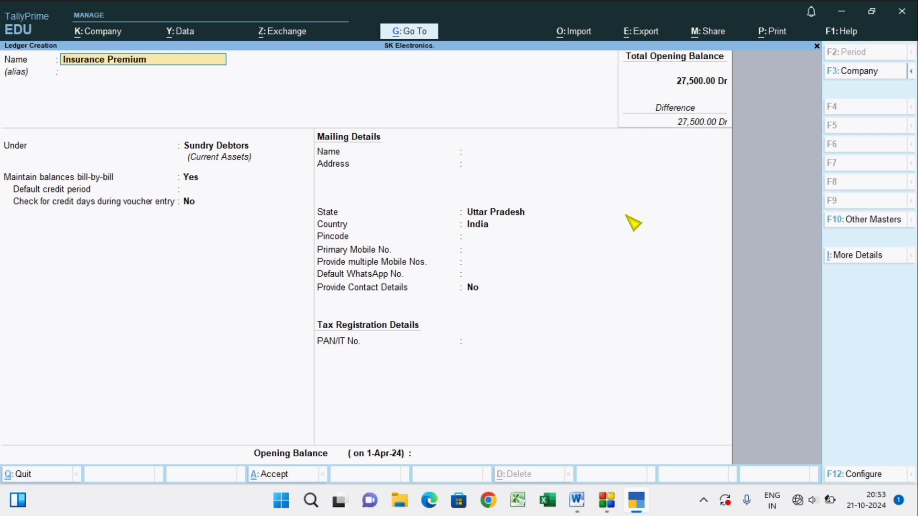
key(Return)
text(In)
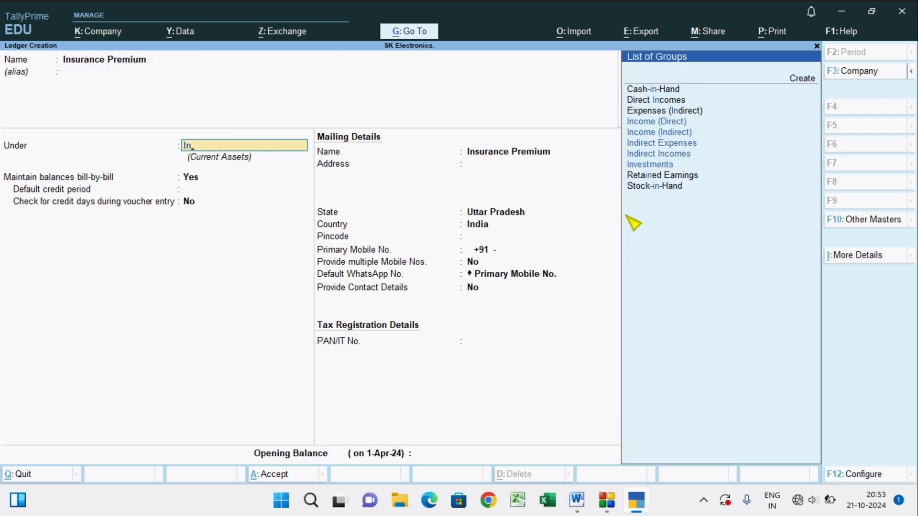
key(Up)
key(Up)
key(Up)
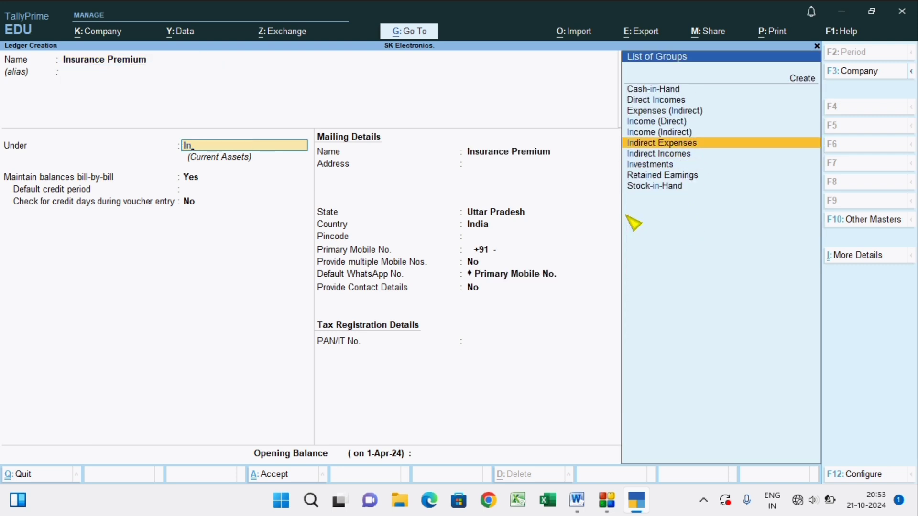
key(Return)
key(Return)
key(Return)
key(Return)
key(Return)
key(Return)
key(Return)
key(Return)
key(Return)
key(Return)
key(Return)
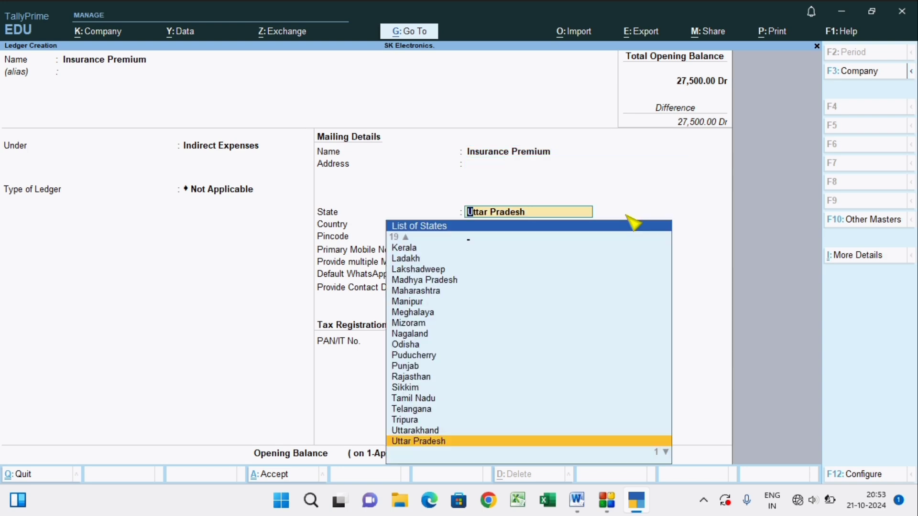
Accept the default ledger type and mailing details for Insurance Premium and save the ledger.
key(Return)
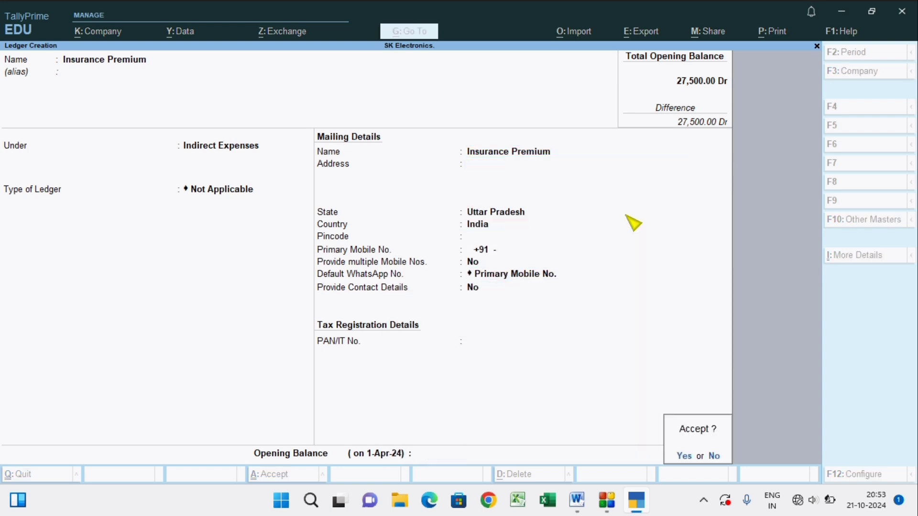
key(Return)
Check the furniture entry in Word, and in TallyPrime name the new ledger Furniture and place it under Fixed Assets.
key(alt+Tab)
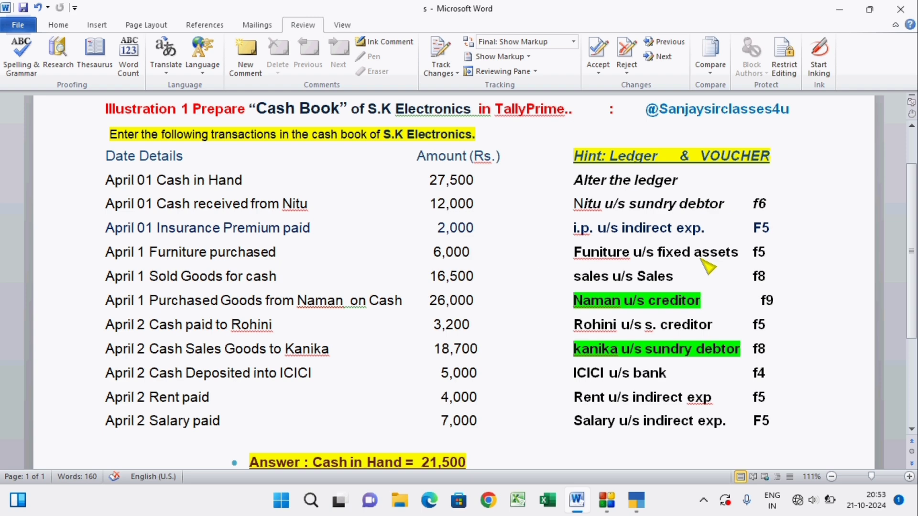
key(alt+Tab)
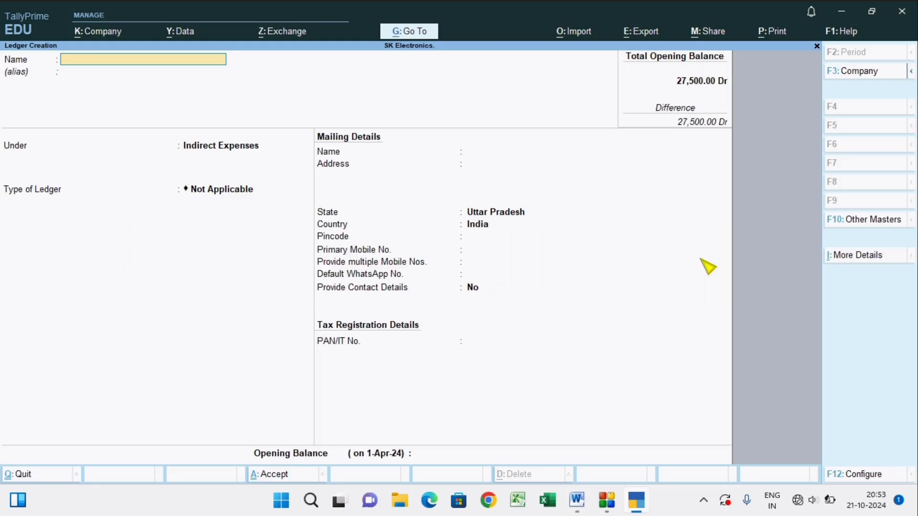
text(Furn)
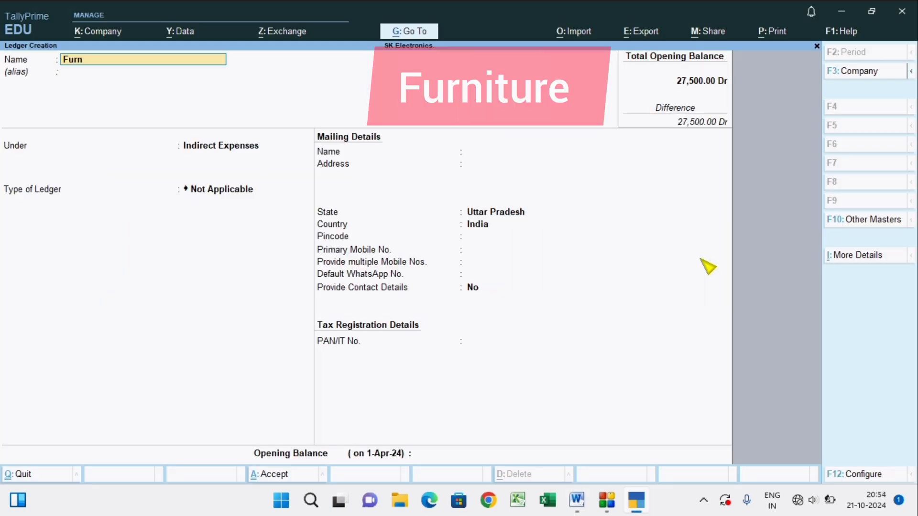
text(iture)
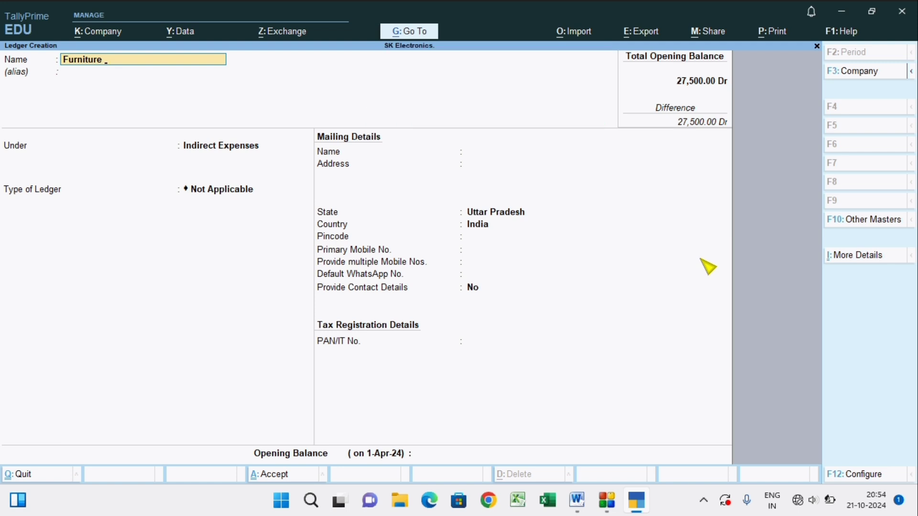
key(Return)
key(Return)
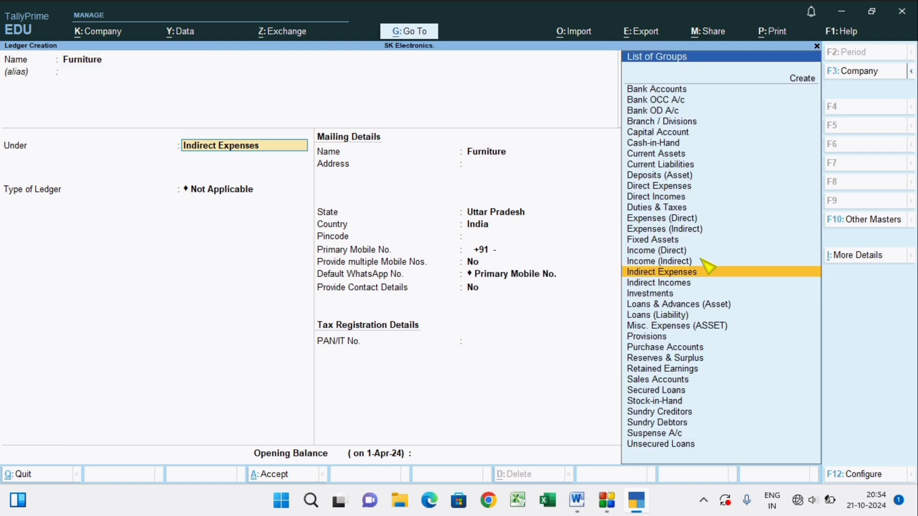
text(F)
Accept the default mailing details for Furniture and save the ledger.
key(Return)
key(Return)
key(Return)
key(Return)
key(Return)
key(Return)
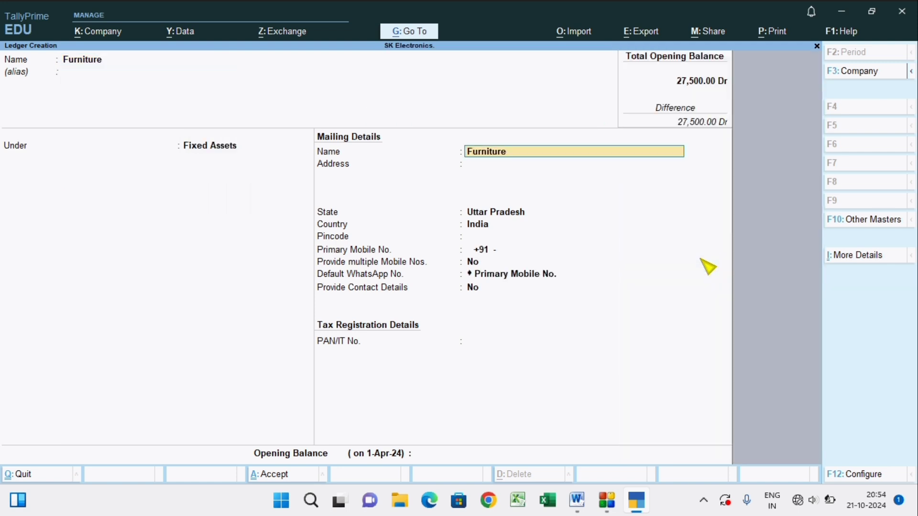
key(Return)
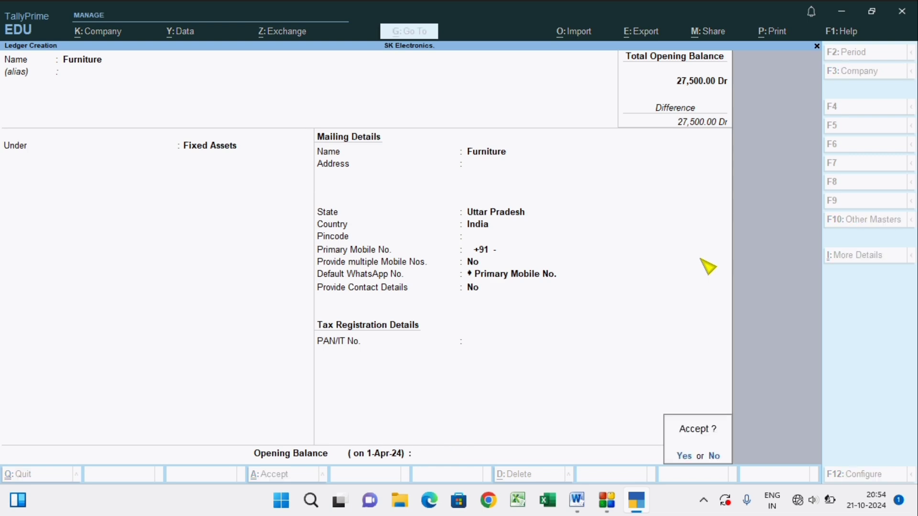
key(y)
Check the cash sale entry in Word, then create and save a TallyPrime ledger named Sales under Sales Accounts.
key(alt+Tab)
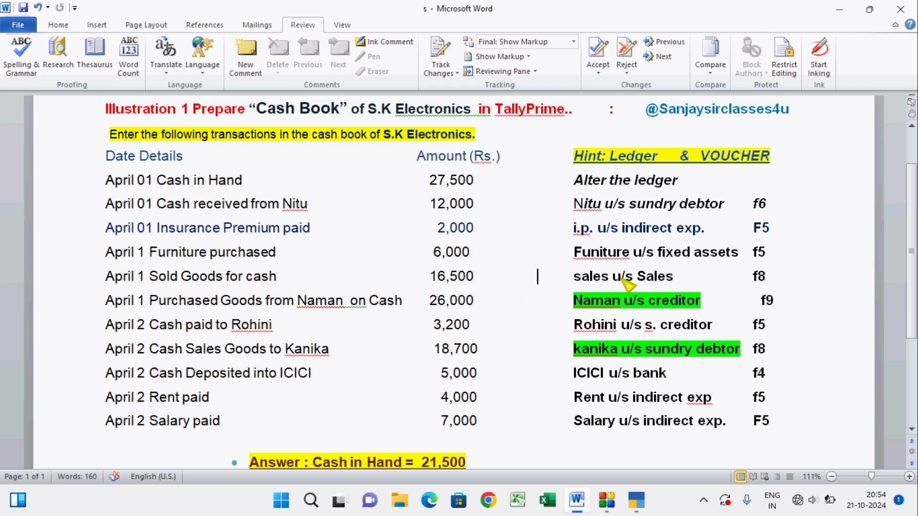
key(alt+Tab)
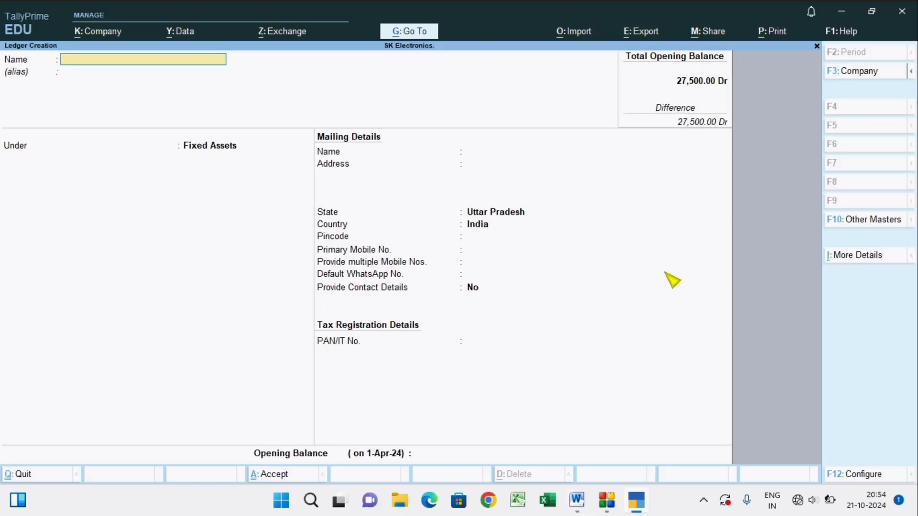
text(Sales)
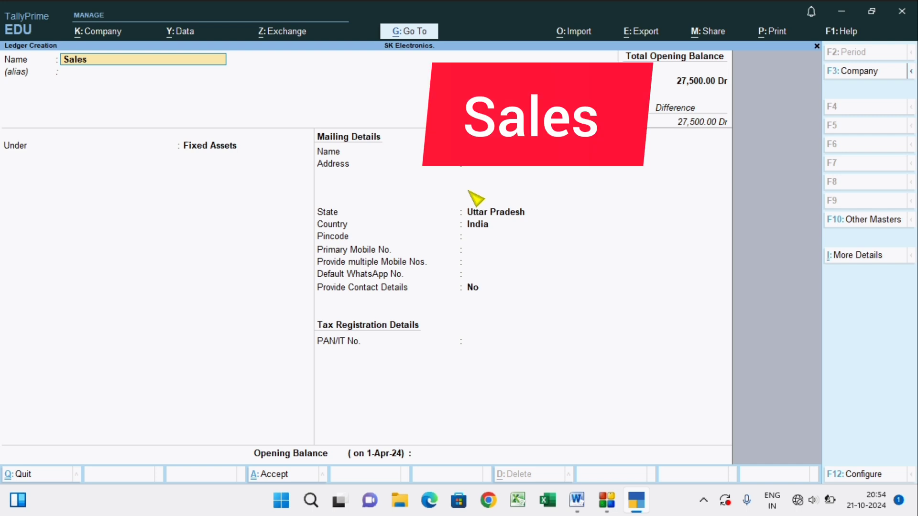
key(Return)
key(Return)
text(Sa)
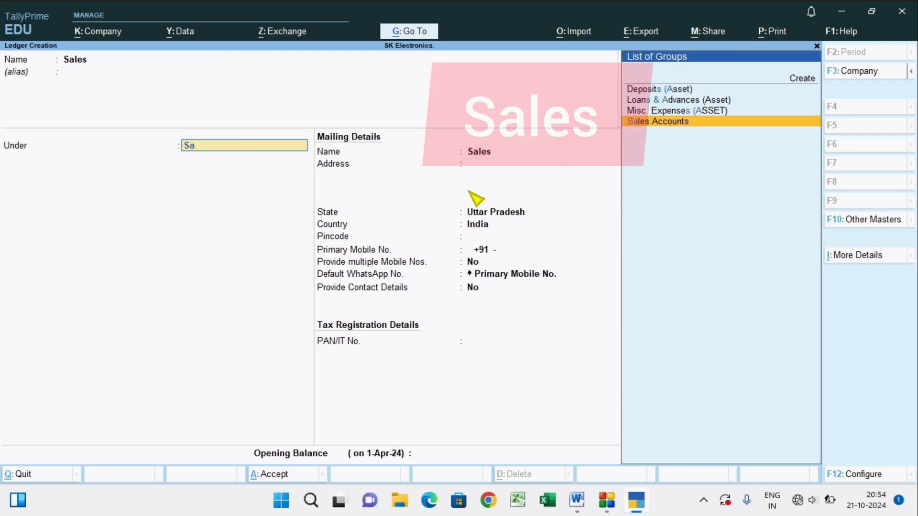
key(Return)
key(Return)
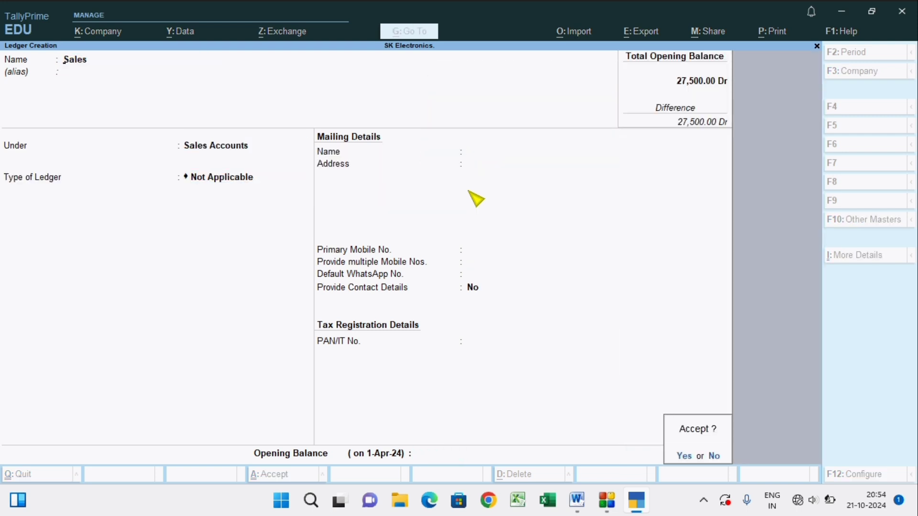
key(y)
Check the goods purchase entry in Word, and in TallyPrime name the new ledger Purchses and place it under Purchase Accounts.
key(alt+Tab)
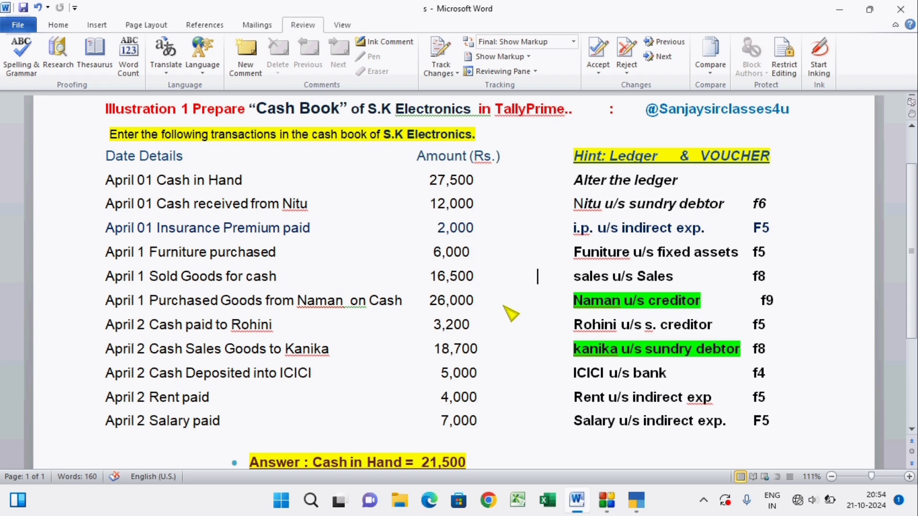
key(alt+Tab)
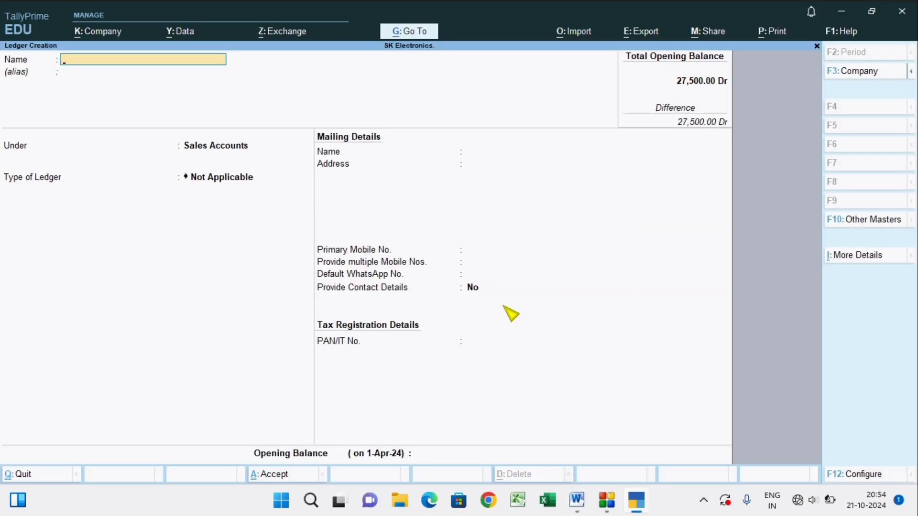
text(Purchses)
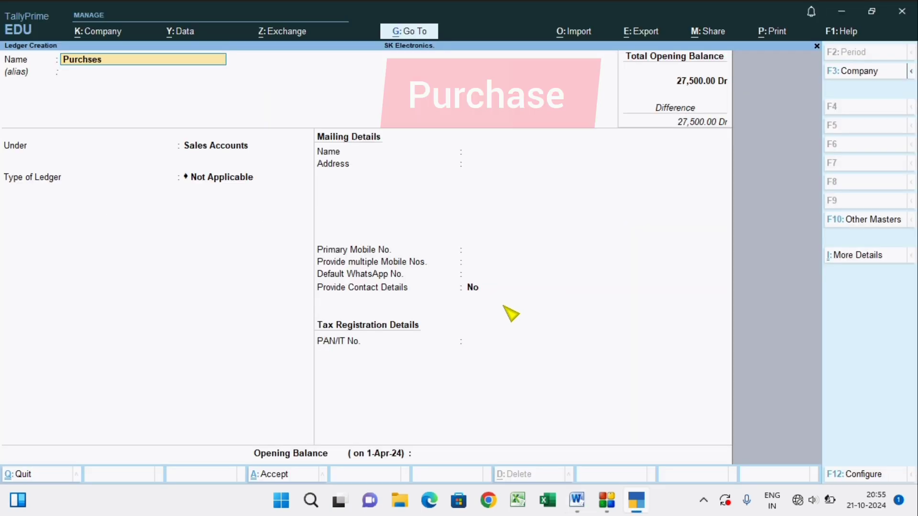
key(Return)
key(Return)
text(Pr)
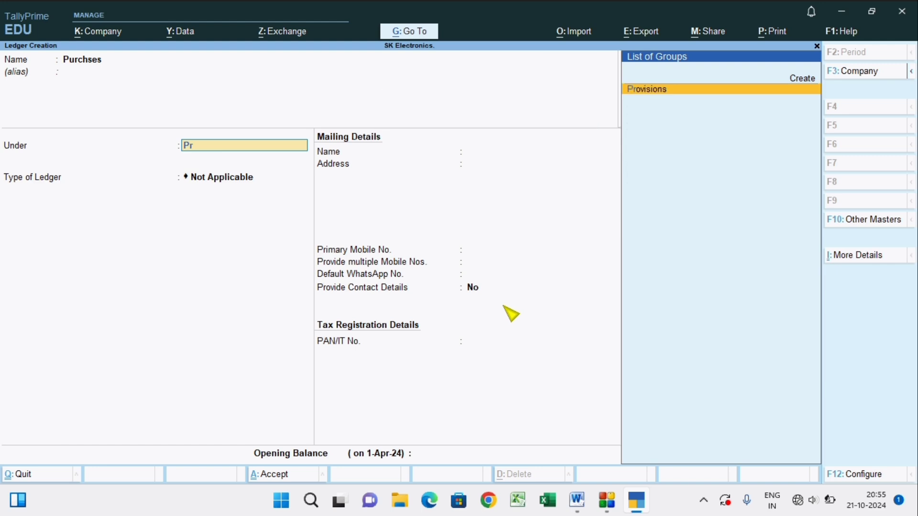
key(BackSpace)
text(ur)
Keep the ledger type Not Applicable for the purchase ledger and save it.
key(Return)
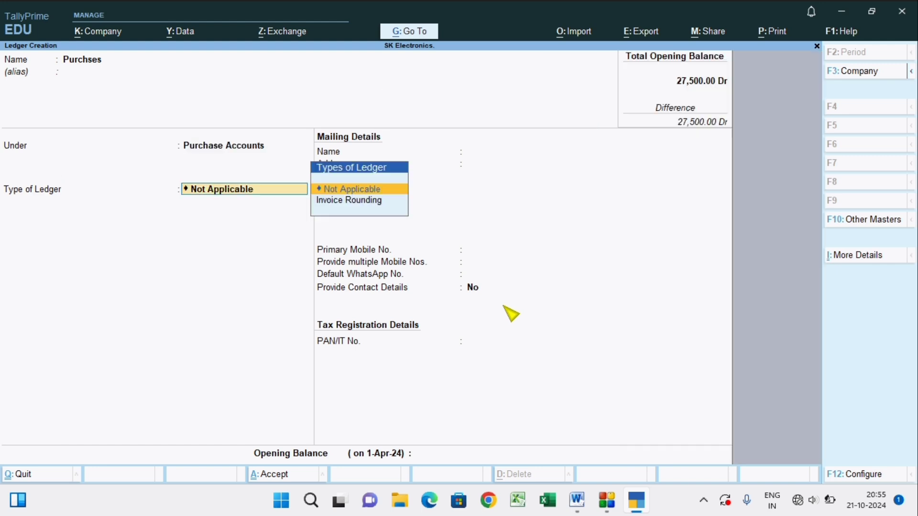
key(Return)
key(Return)
key(Return)
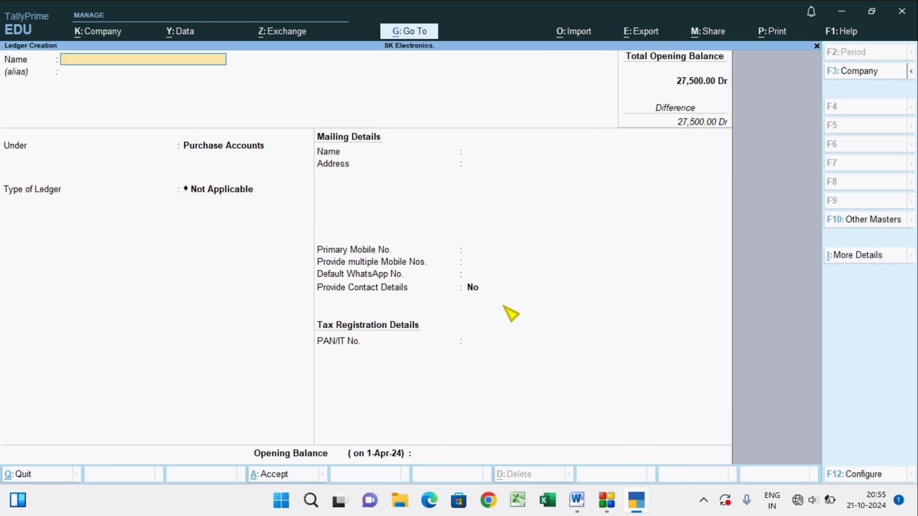
Check the April 2 cash payment entry in Word, then create a TallyPrime ledger with the paid party's name under Sundry Creditors.
key(alt+Tab)
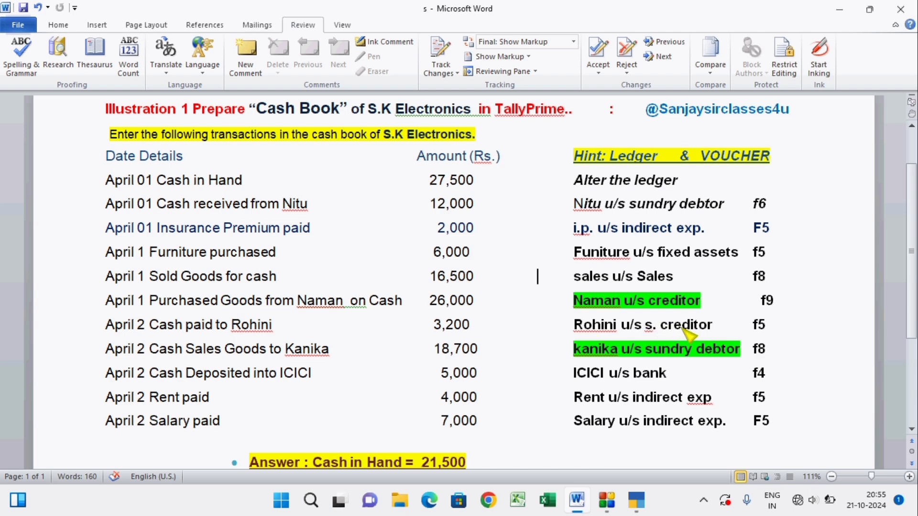
key(alt+Tab)
text(Ro)
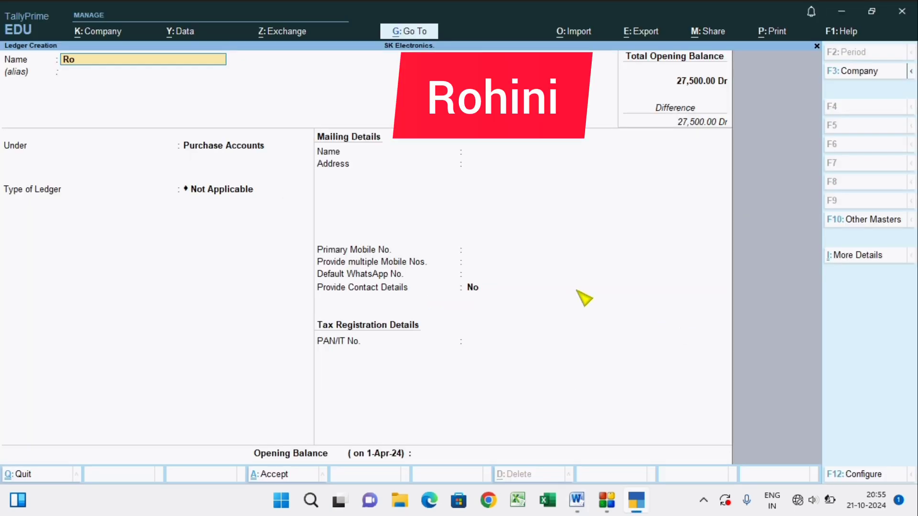
text(hini)
key(Return)
key(Return)
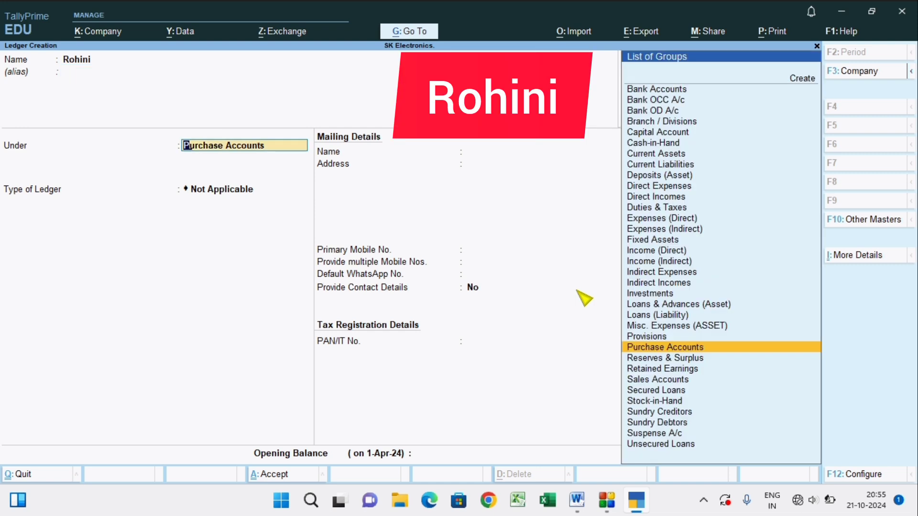
text(Su)
key(Down)
key(Down)
key(Down)
key(Up)
key(Up)
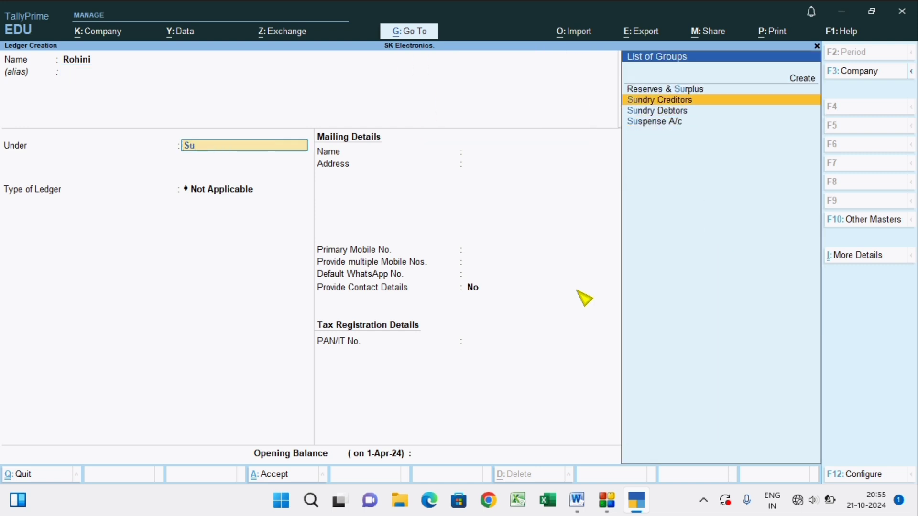
key(Return)
Accept the default bill-by-bill and mailing details for the creditor's ledger and save it.
key(Return)
key(Return)
key(Return)
key(Return)
key(Return)
key(Return)
key(Return)
key(Return)
key(Return)
key(Return)
key(Return)
key(Return)
key(Return)
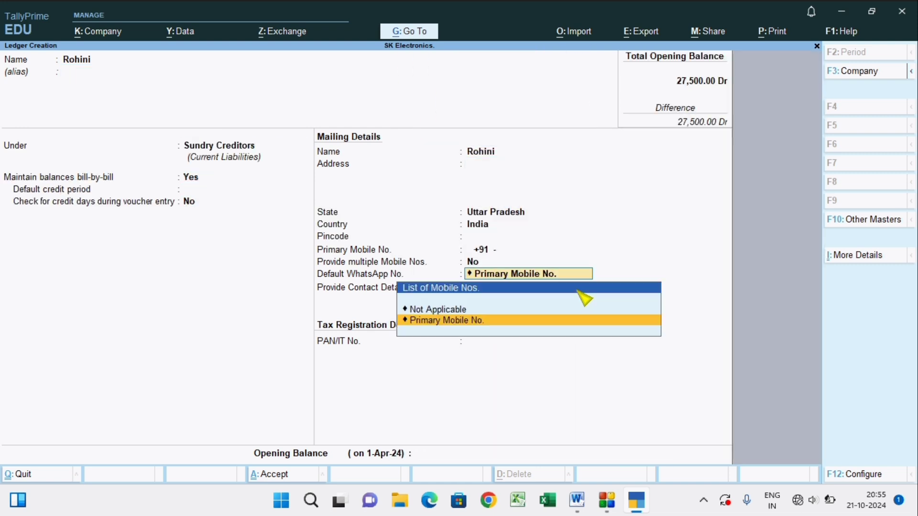
key(Return)
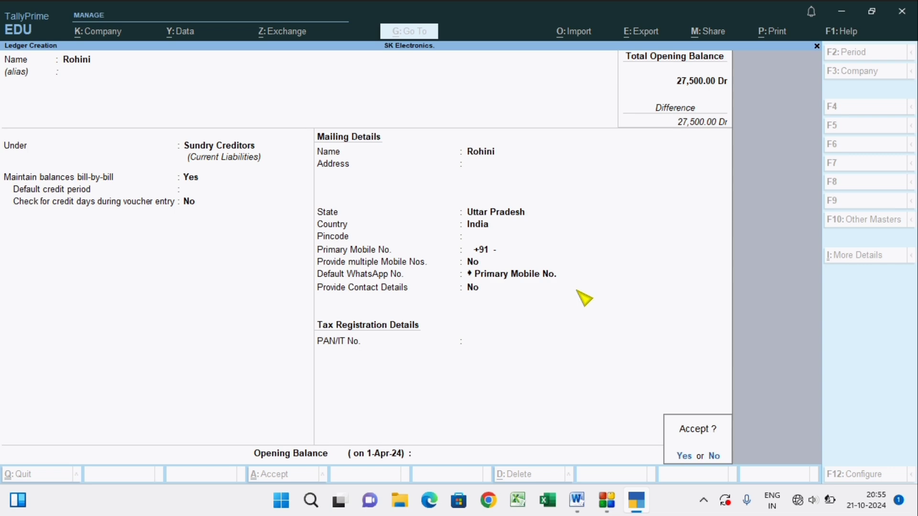
key(Return)
Check the bank deposit entry in Word, and in TallyPrime name the new ledger Icici and place it under Bank Accounts.
key(alt+Tab)
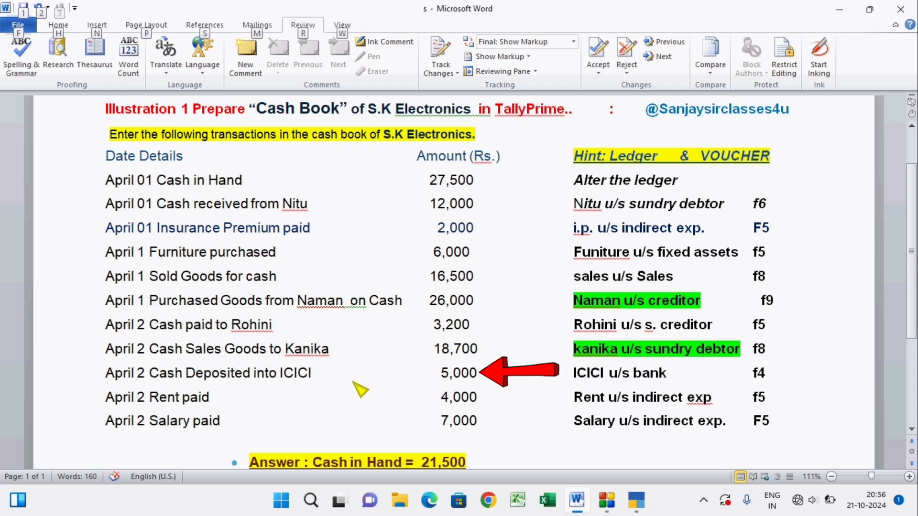
key(alt)
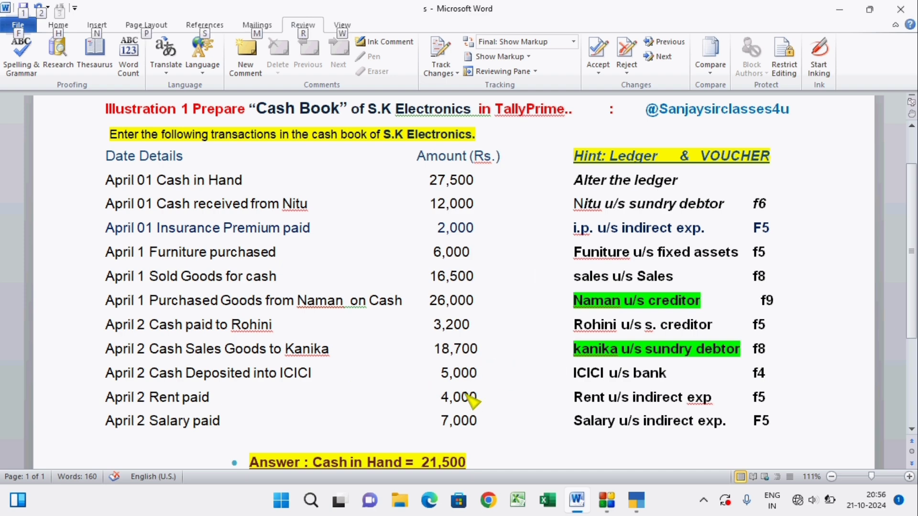
key(alt+Tab)
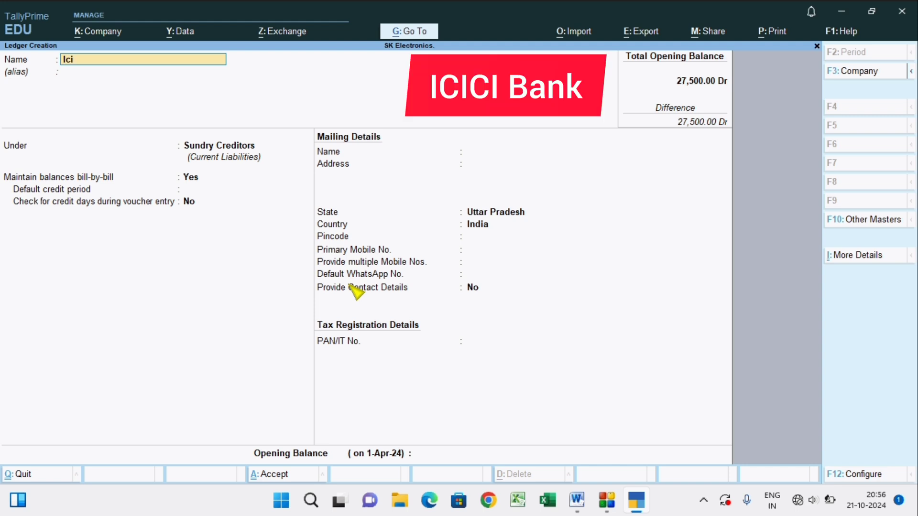
text(ci)
key(Return)
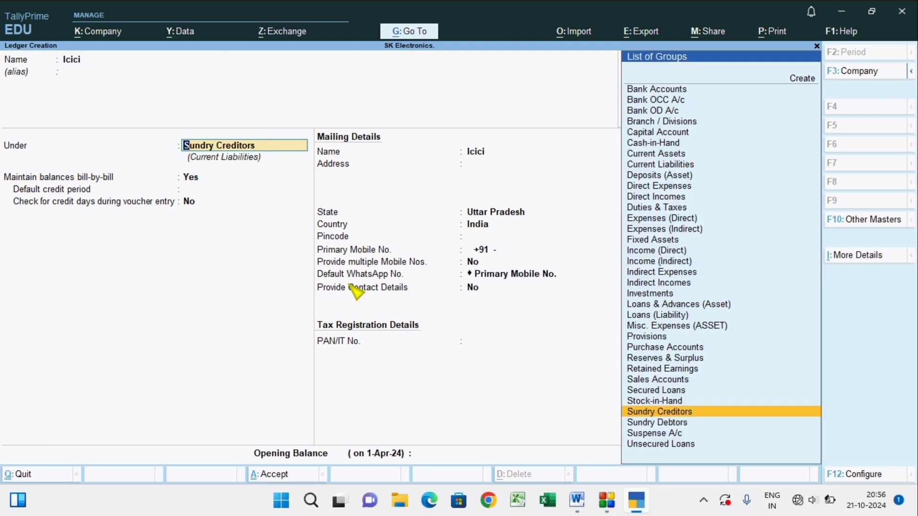
text(Ban)
key(Down)
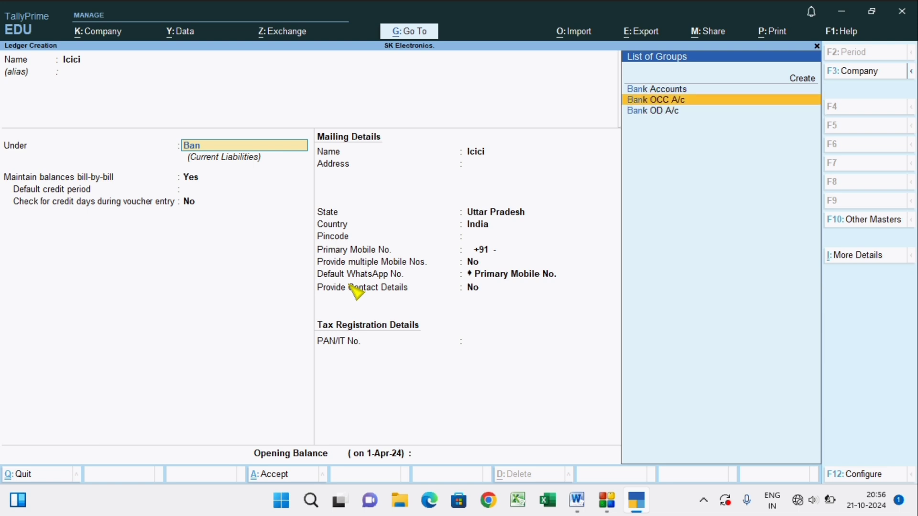
key(Up)
key(Return)
key(Return)
key(Return)
key(Return)
key(Return)
key(Return)
Accept the default bank account, cheque printing and mailing details for Icici and save the ledger.
key(Return)
key(Return)
key(Return)
key(Return)
key(Return)
key(Return)
key(Return)
key(Return)
key(Return)
key(Return)
key(Return)
key(Return)
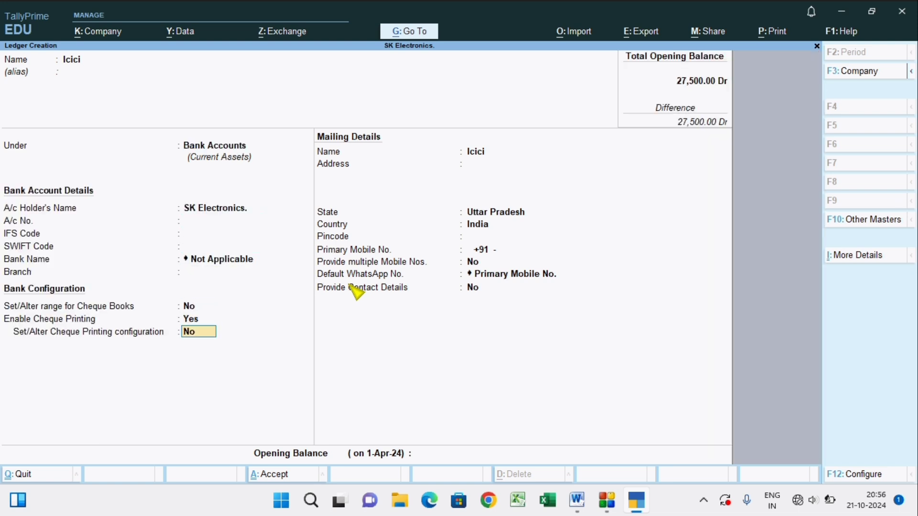
key(Return)
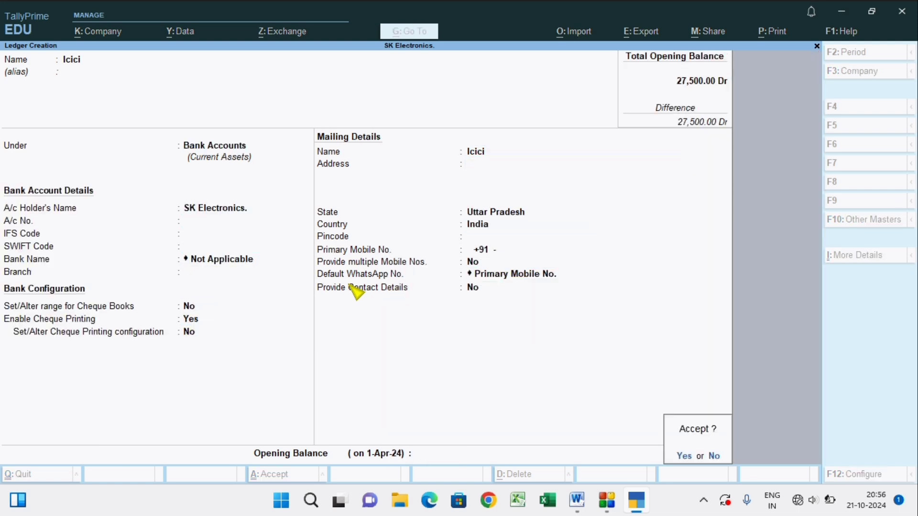
key(Return)
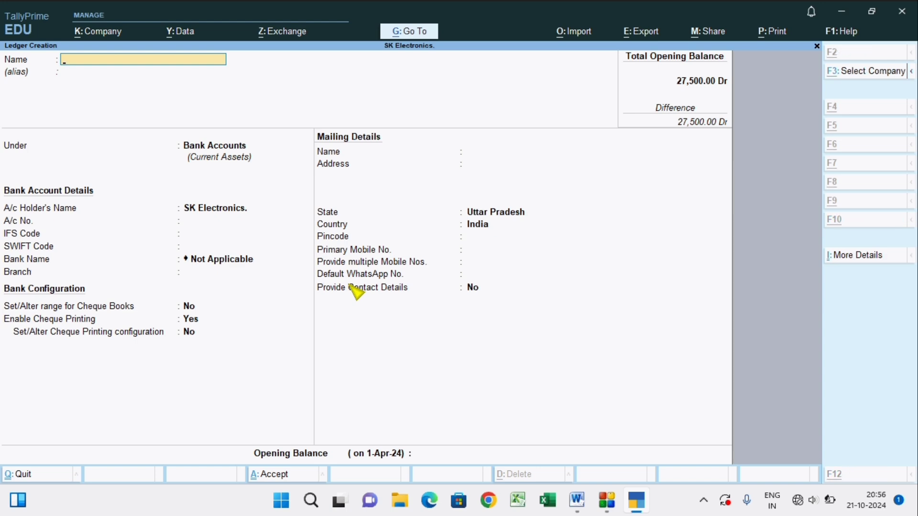
Check the April 2 rent entry in Word, and in TallyPrime name the new ledger Rent and place it under Indirect Expenses.
key(alt+Tab)
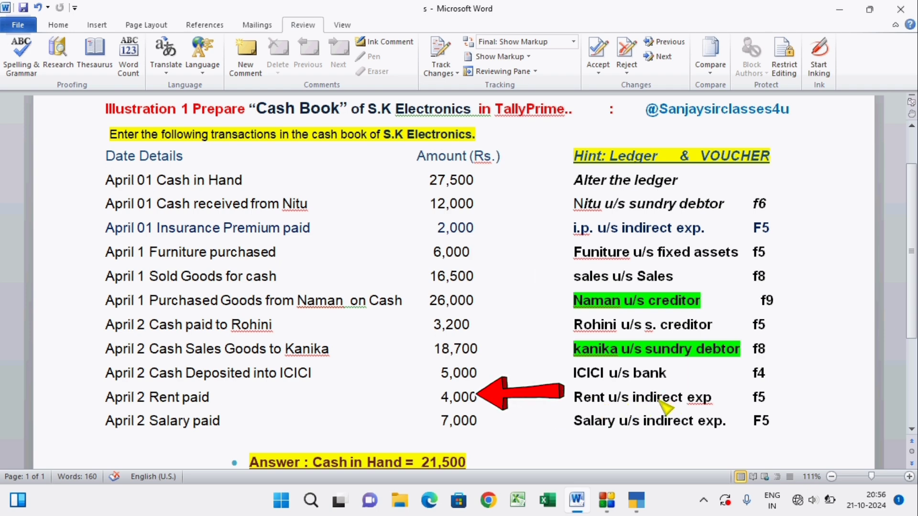
key(alt+Tab)
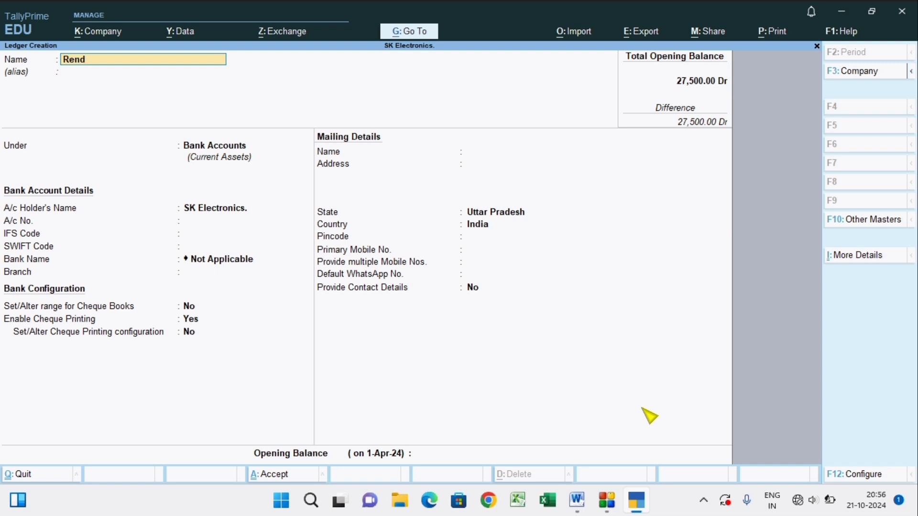
key(BackSpace)
text(t)
key(Return)
key(Return)
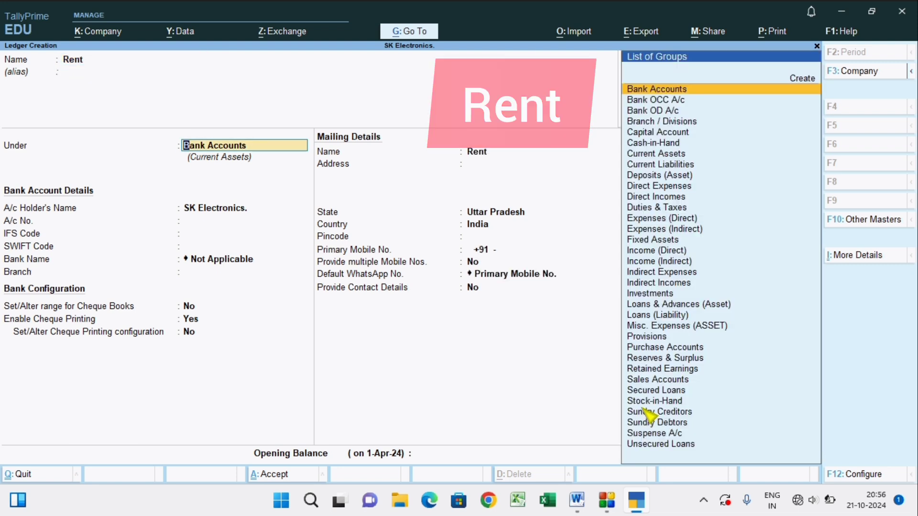
text(In)
key(Up)
key(Up)
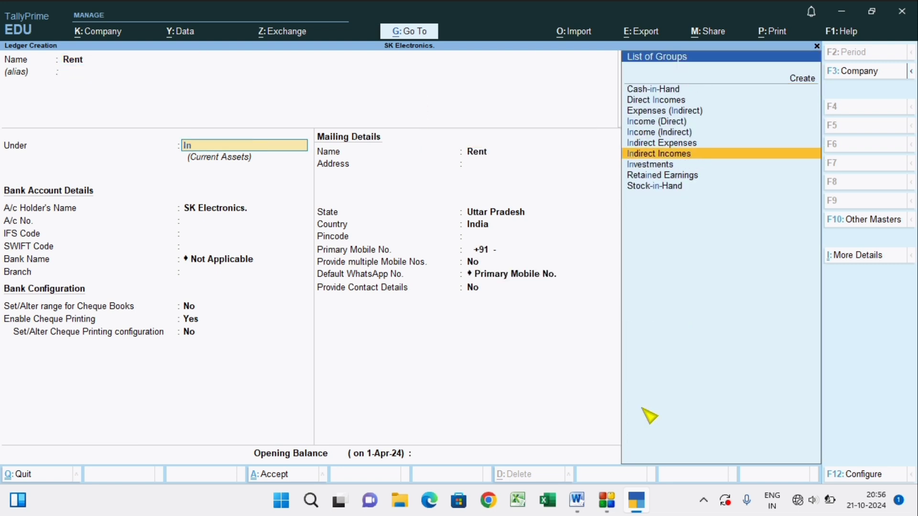
key(Up)
key(Return)
Accept the default ledger type, mailing and tax details for Rent and save the ledger.
key(Return)
key(Return)
key(Return)
key(Return)
key(Return)
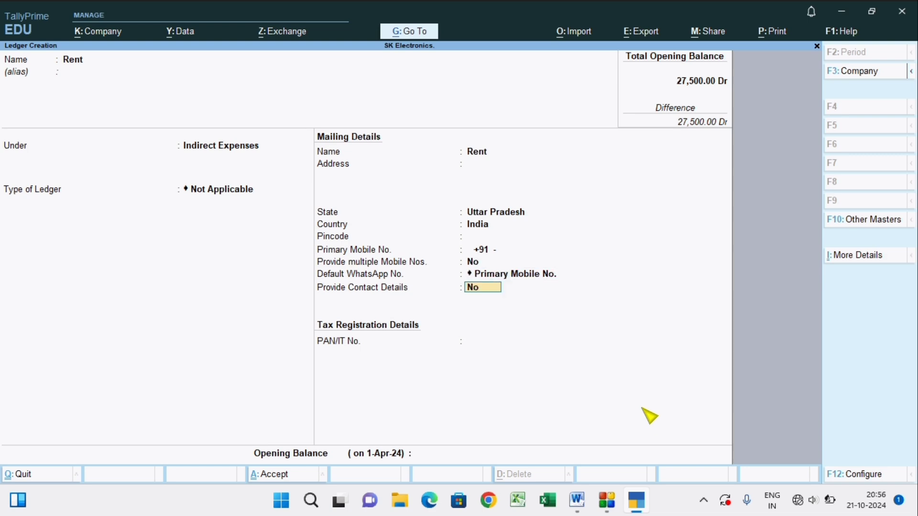
key(Return)
key(Return)
key(Return)
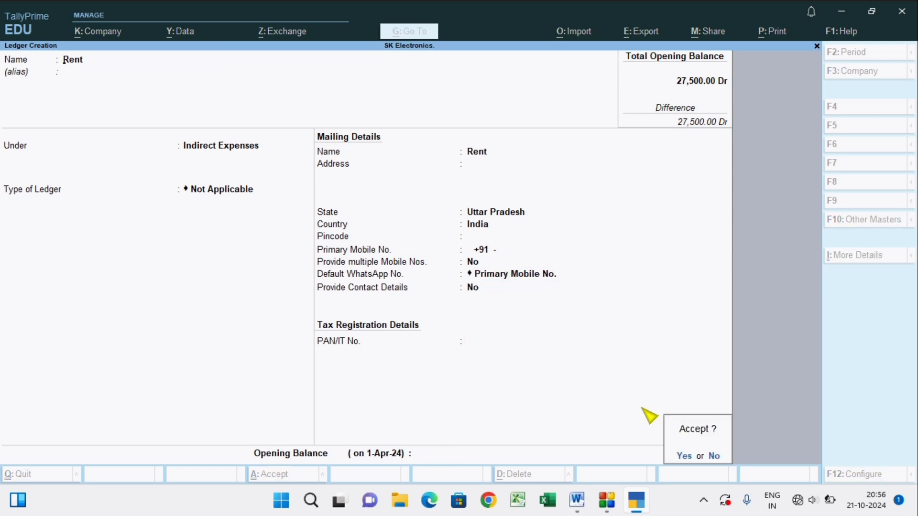
key(Return)
Check the April 2 salary entry in Word, then create a Salary ledger under Indirect Expenses in TallyPrime with default details.
key(alt+Tab)
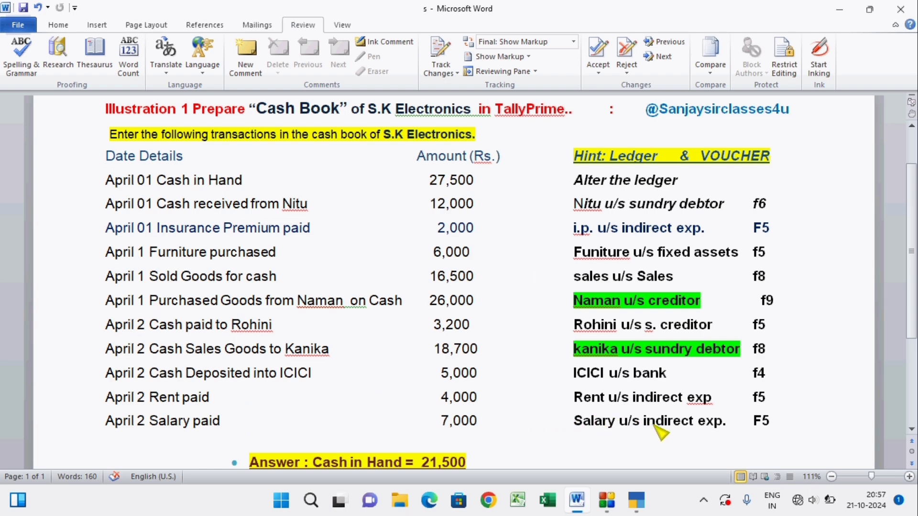
key(alt+Tab)
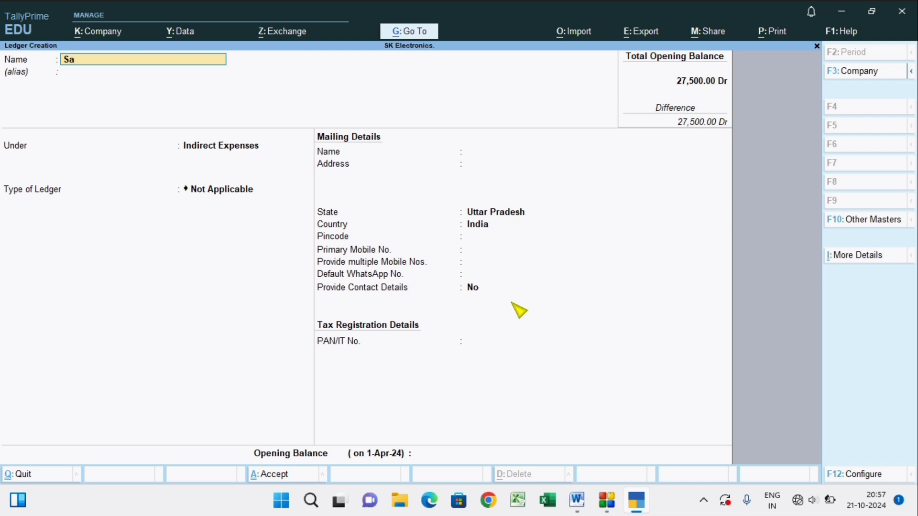
key(Return)
key(Return)
key(Return)
key(Return)
key(Return)
key(Return)
key(Return)
key(Return)
key(Return)
key(Return)
key(Return)
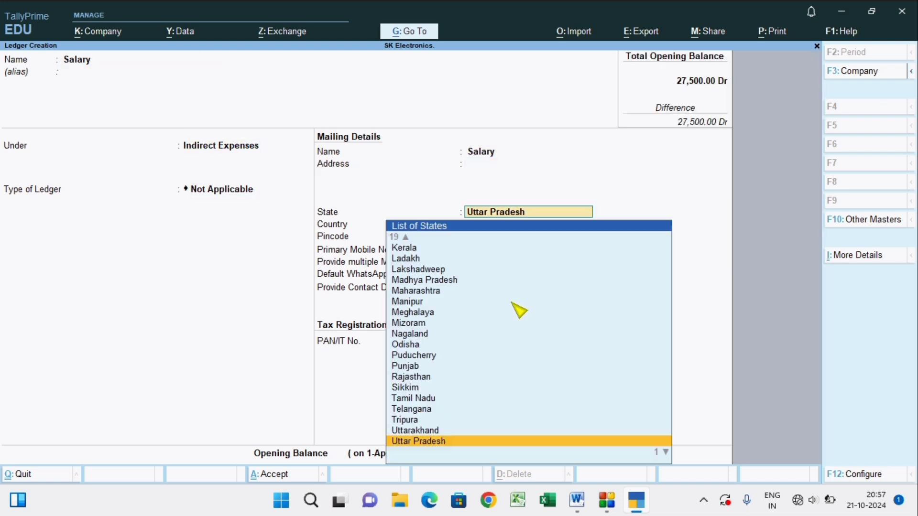
key(Return)
key(Return)
key(Return)
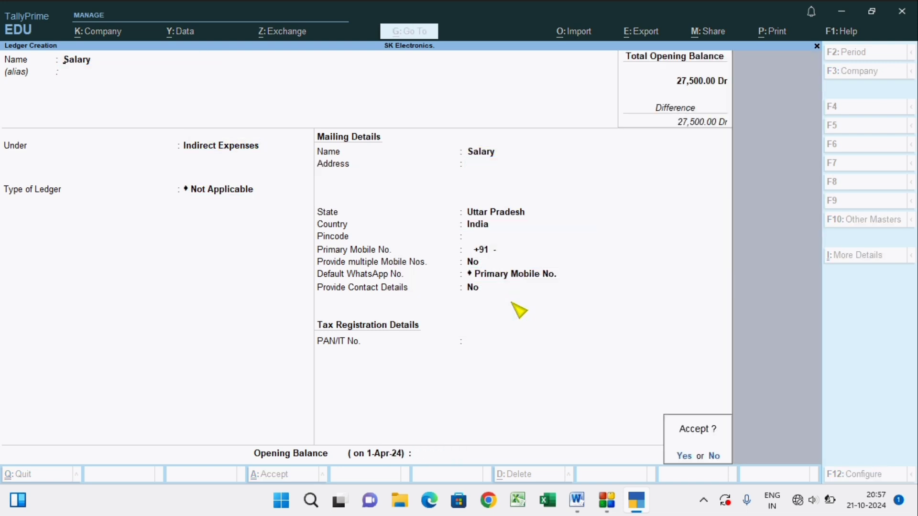
key(alt+Tab)
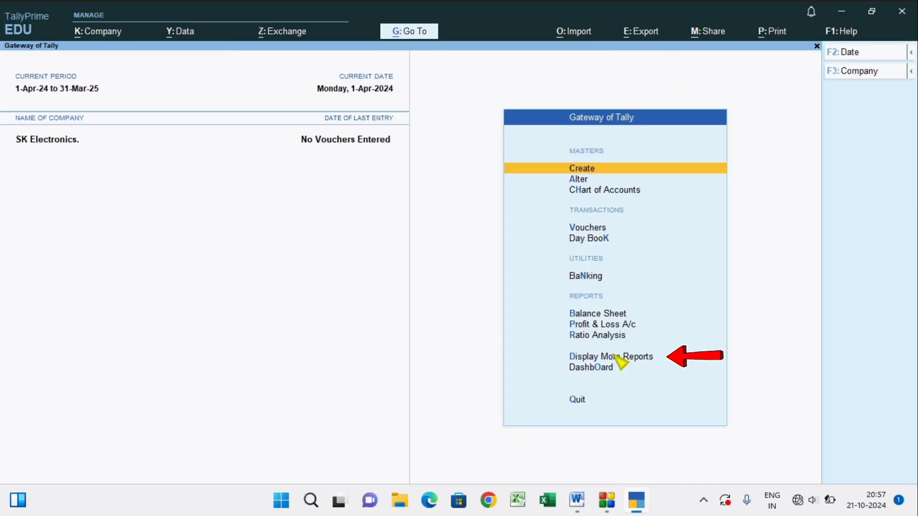
Check the cash-in-hand balance in the Cash/Bank Books summary and return to the Gateway of Tally.
click(596, 356)
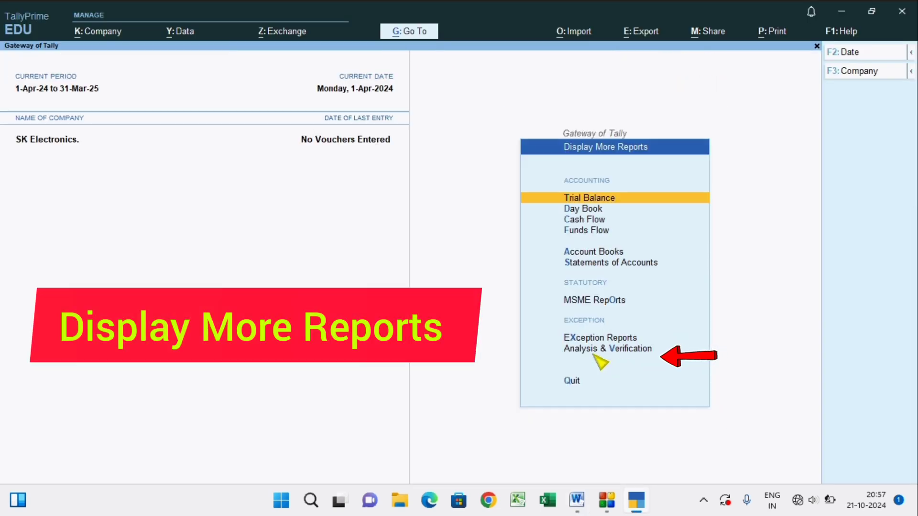
click(595, 252)
click(614, 181)
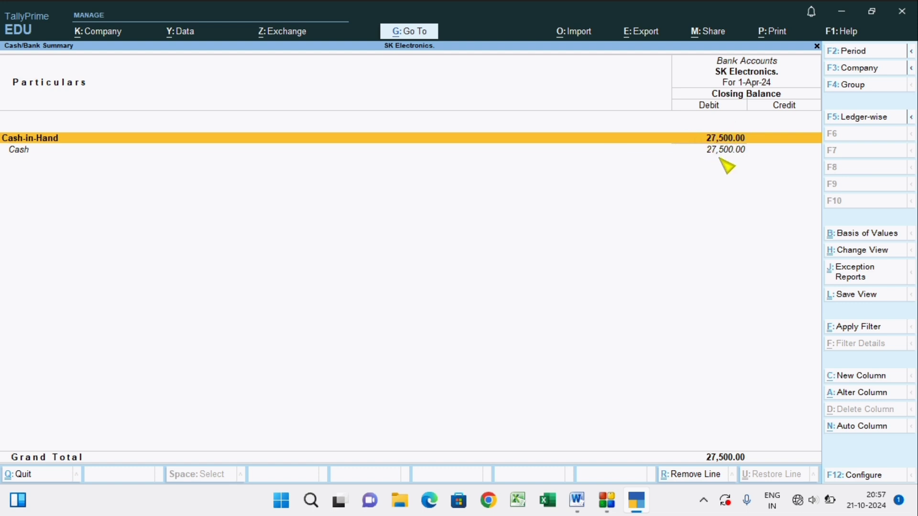
key(Escape)
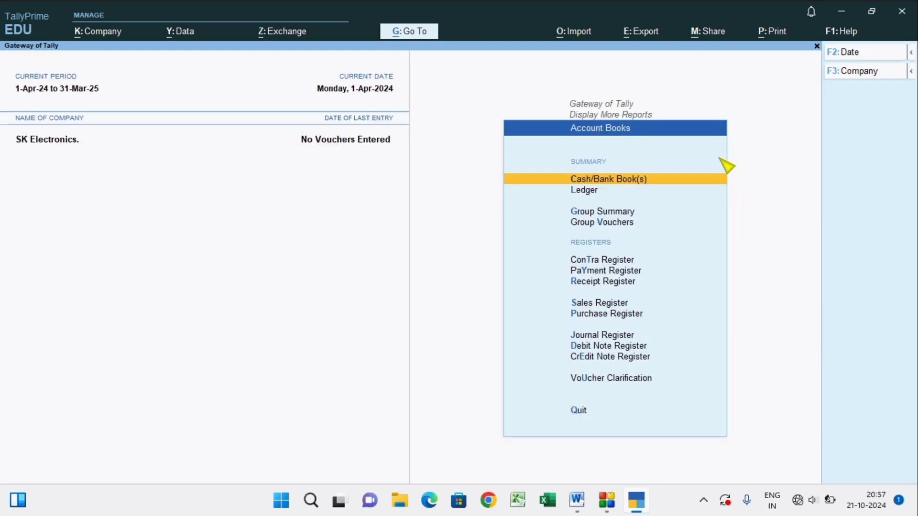
key(Escape)
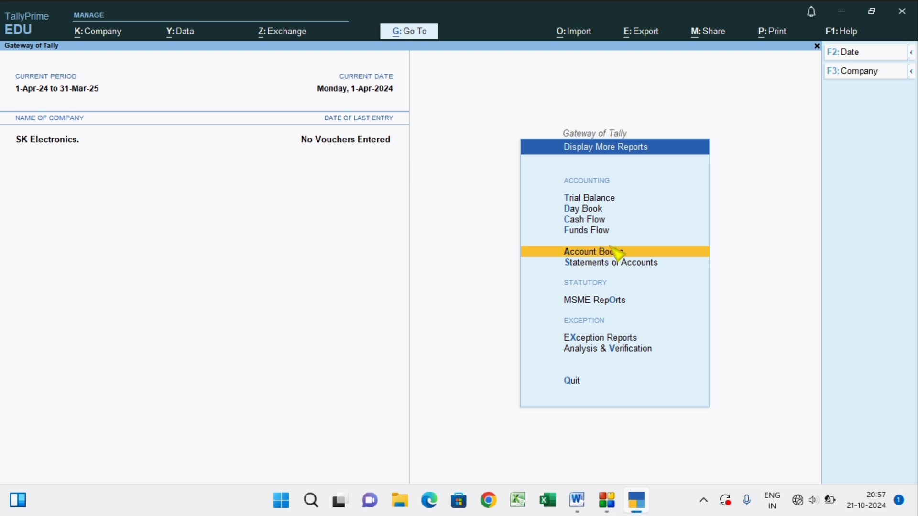
key(Escape)
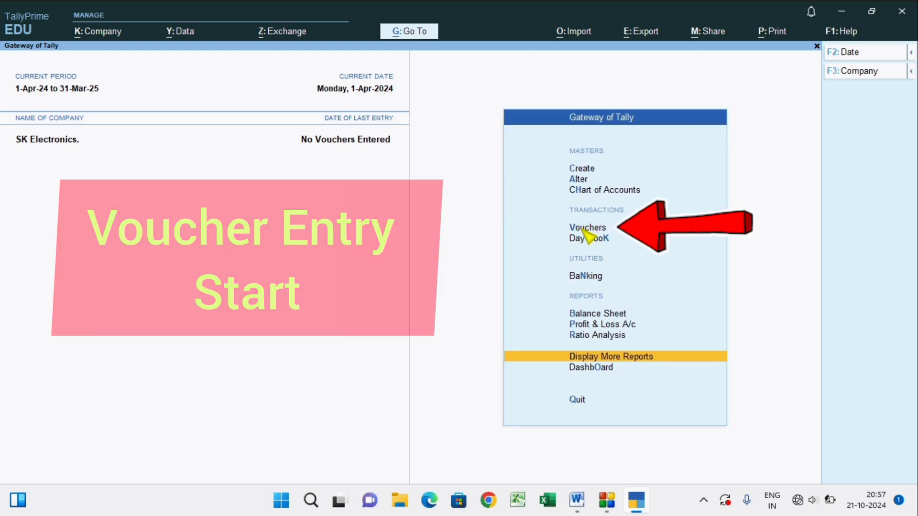
Start voucher entry, check the April 1 cash receipt in Word, and set up a Receipt voucher in TallyPrime with Cash as the account.
click(582, 229)
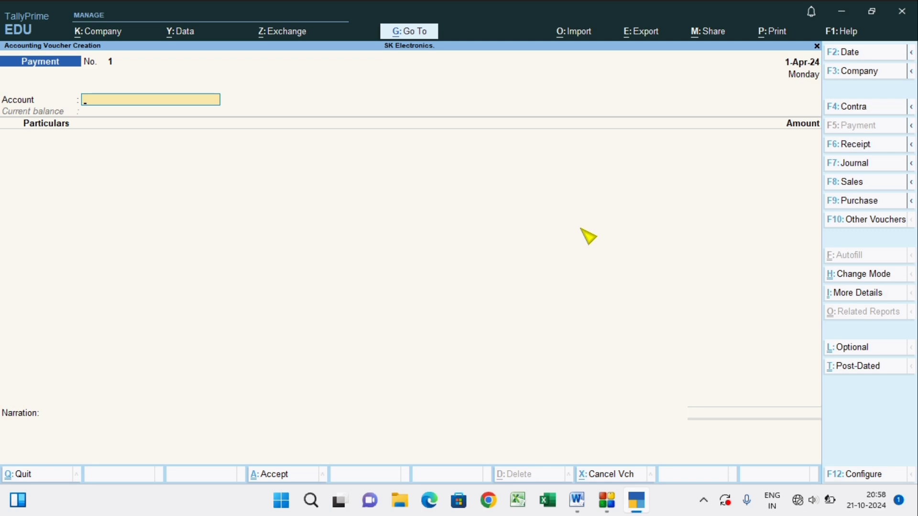
key(alt+Tab)
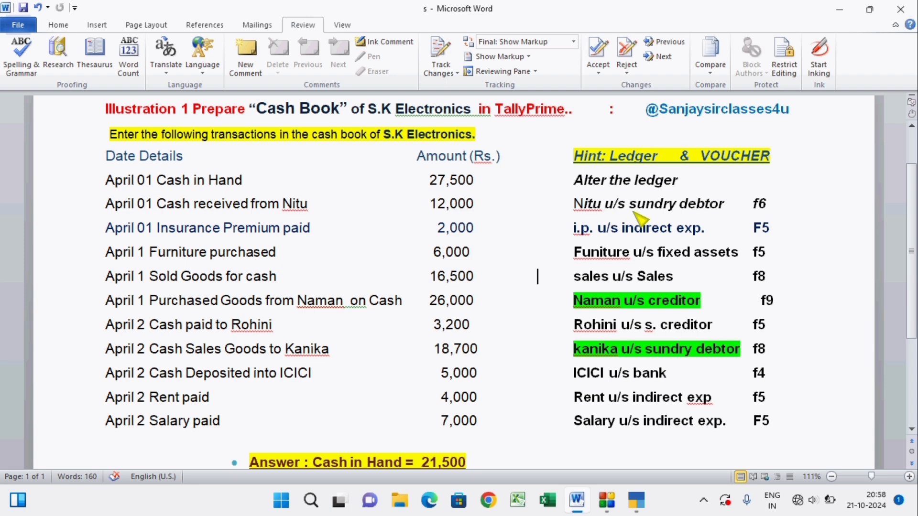
key(alt+Tab)
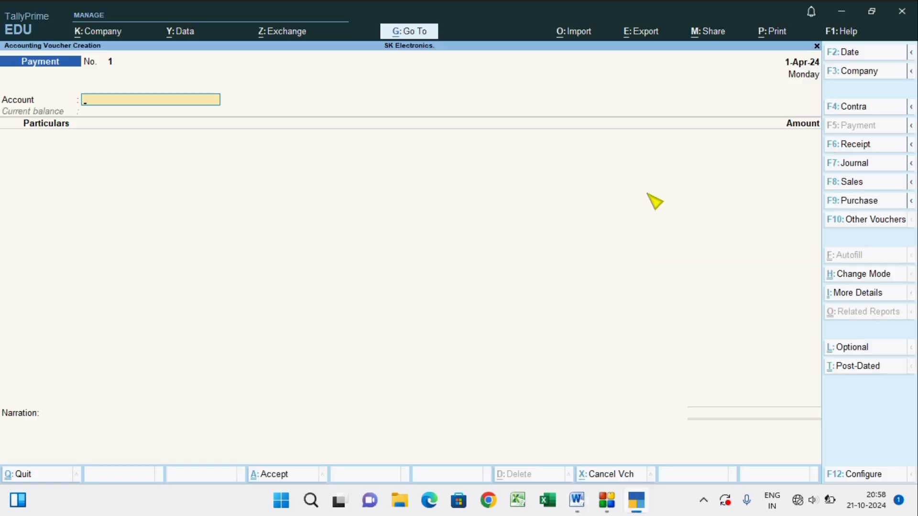
key(F6)
click(855, 146)
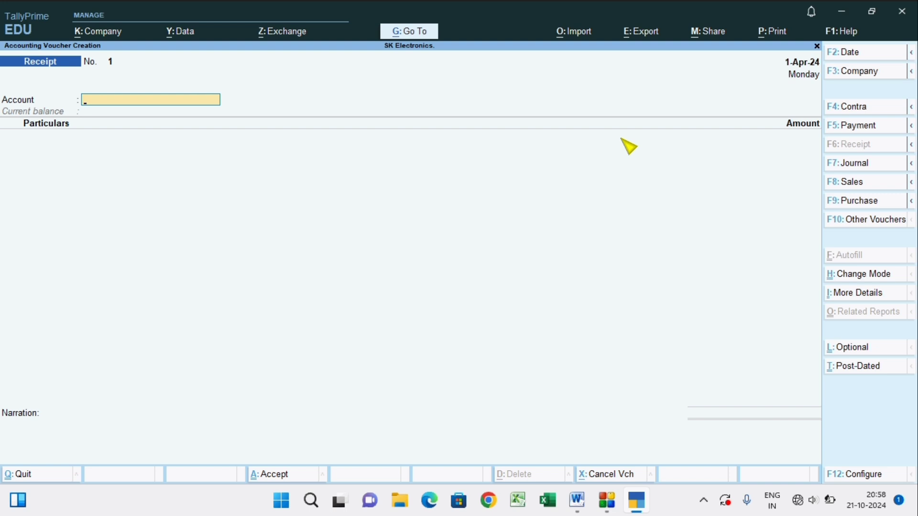
click(157, 101)
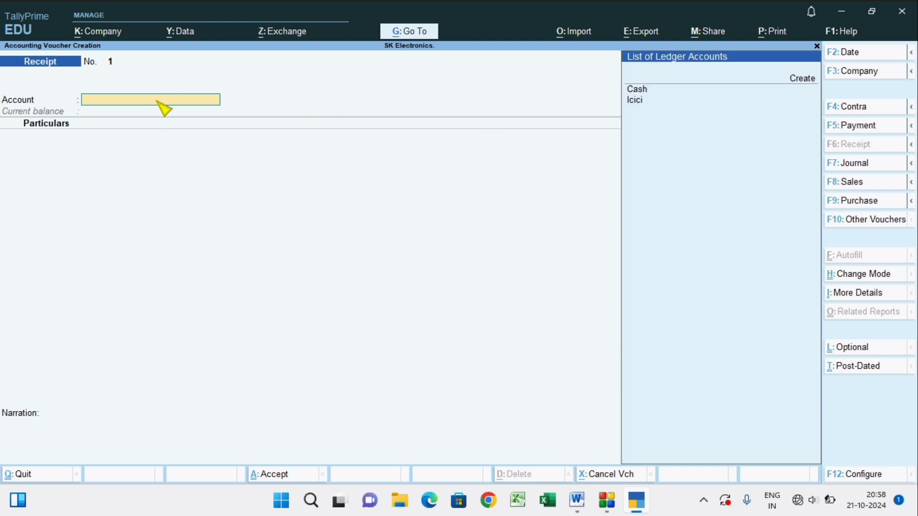
click(637, 89)
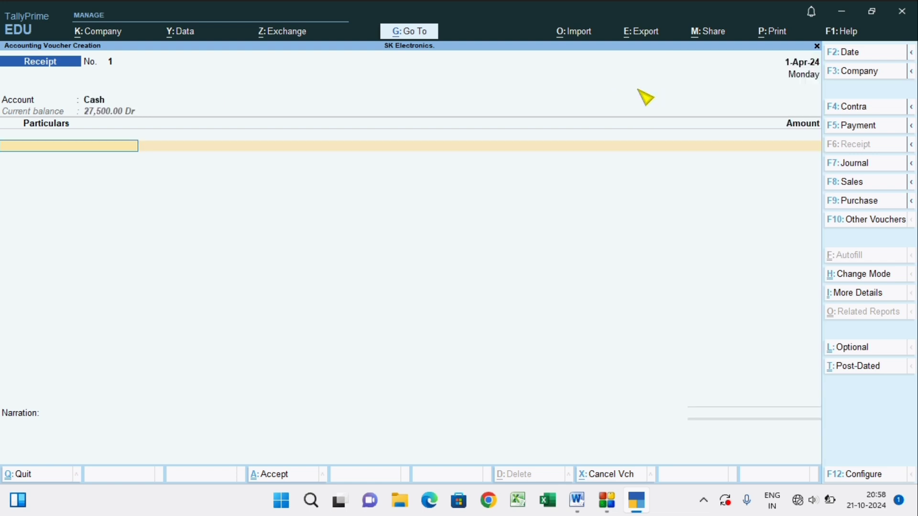
Select the sundry debtor's ledger as the receipt's particulars and enter an amount of 12,000.
key(Down)
key(Down)
key(Down)
key(Down)
key(Down)
key(Down)
key(Down)
key(Down)
key(Down)
key(Down)
key(Down)
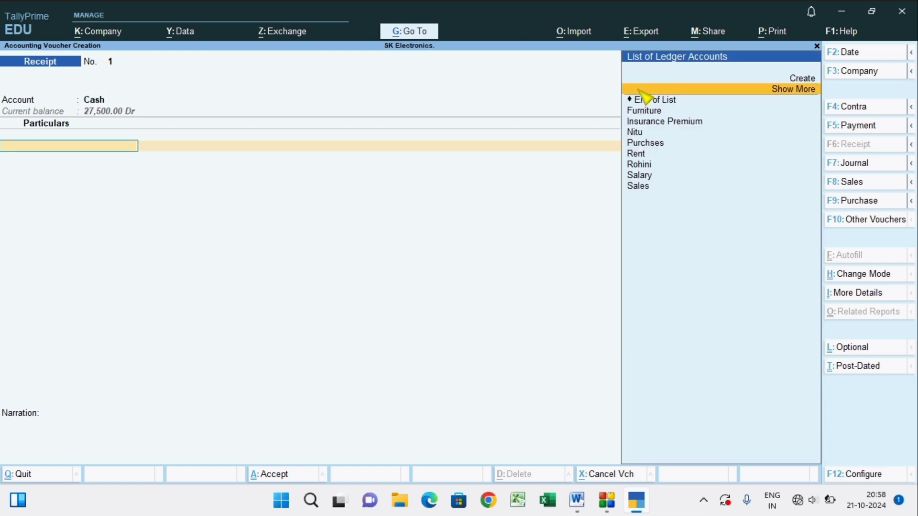
key(Up)
key(Up)
key(Up)
key(Up)
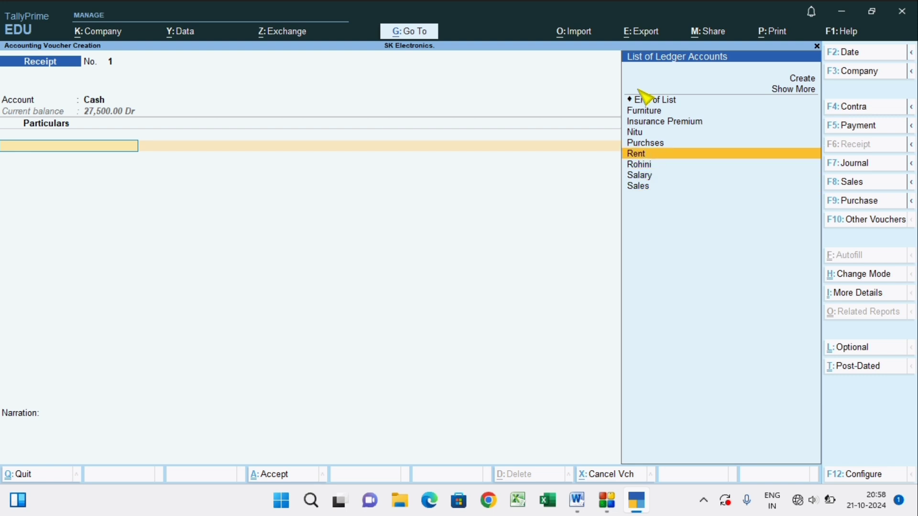
key(Down)
key(Down)
key(Up)
key(Up)
key(Up)
key(Up)
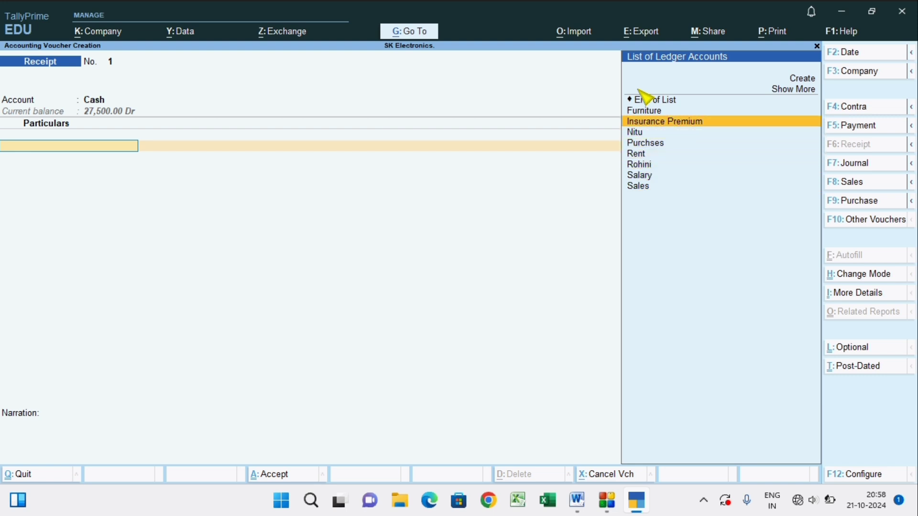
key(Down)
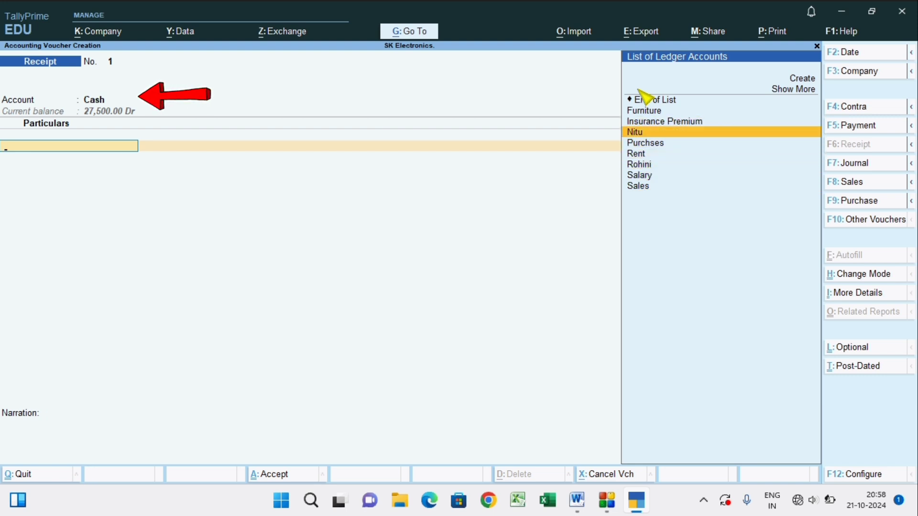
key(Return)
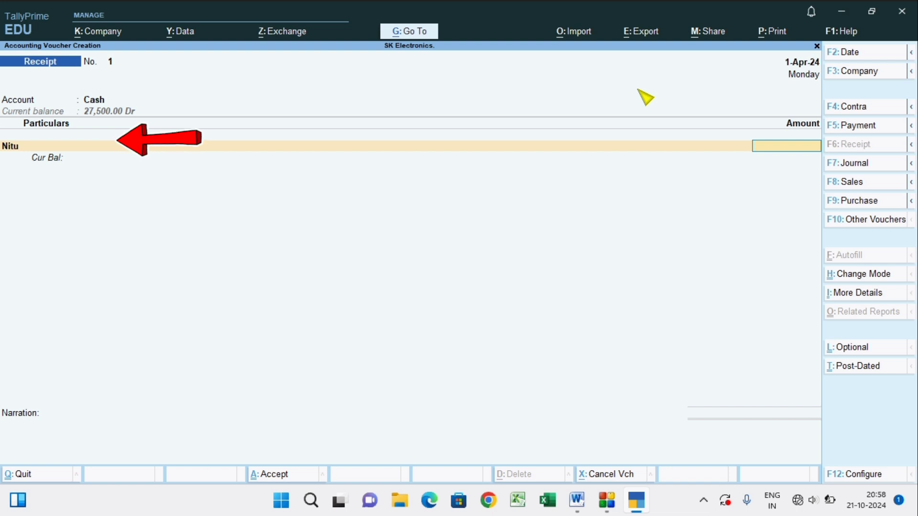
text(12,000)
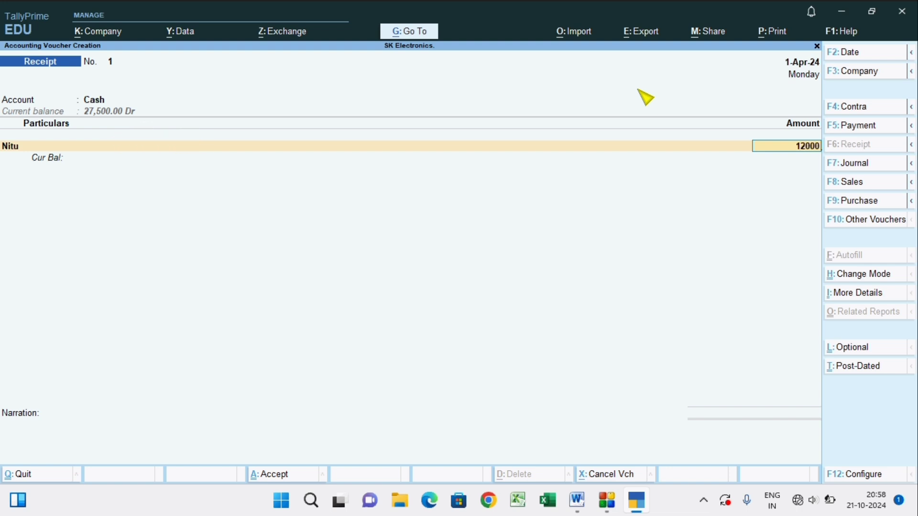
Accept the On Account bill allocation, leave the narration blank and save the receipt voucher.
key(Return)
key(Return)
key(Return)
key(Return)
key(Return)
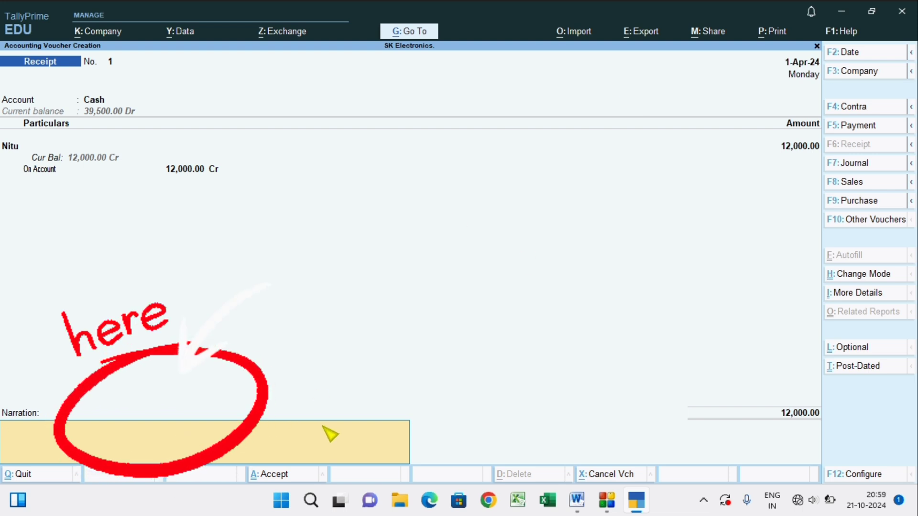
key(Return)
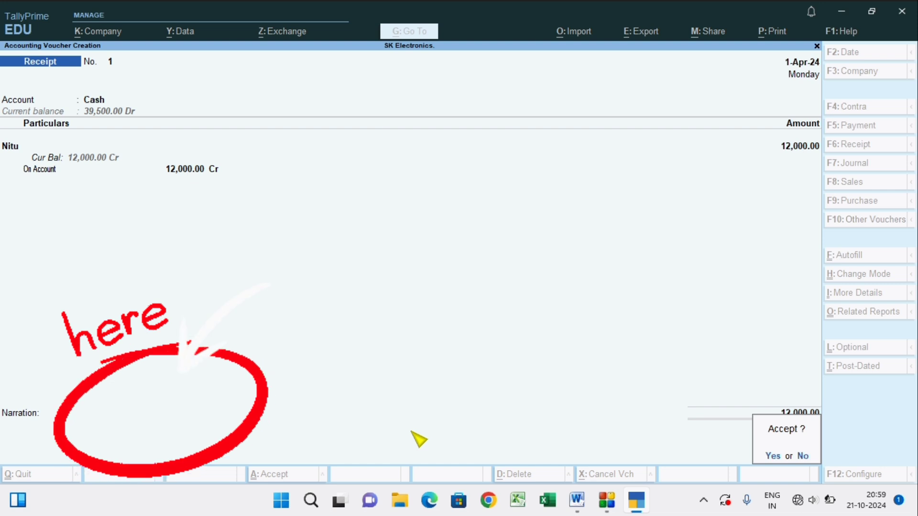
key(Return)
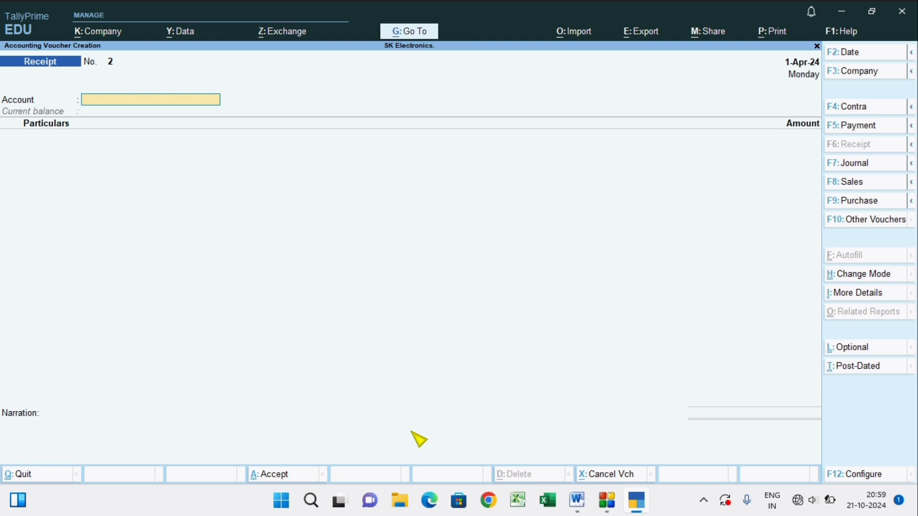
Switch to a Payment voucher and choose Cash as its account.
key(F5)
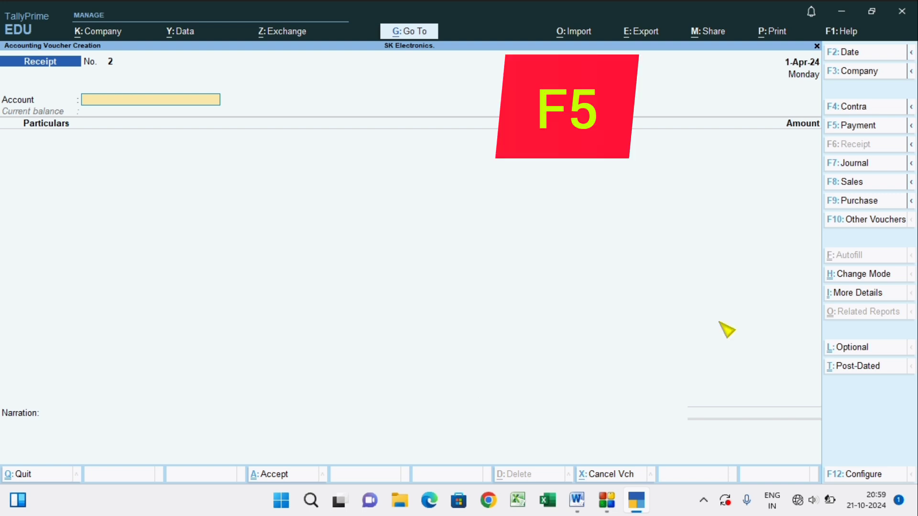
click(858, 127)
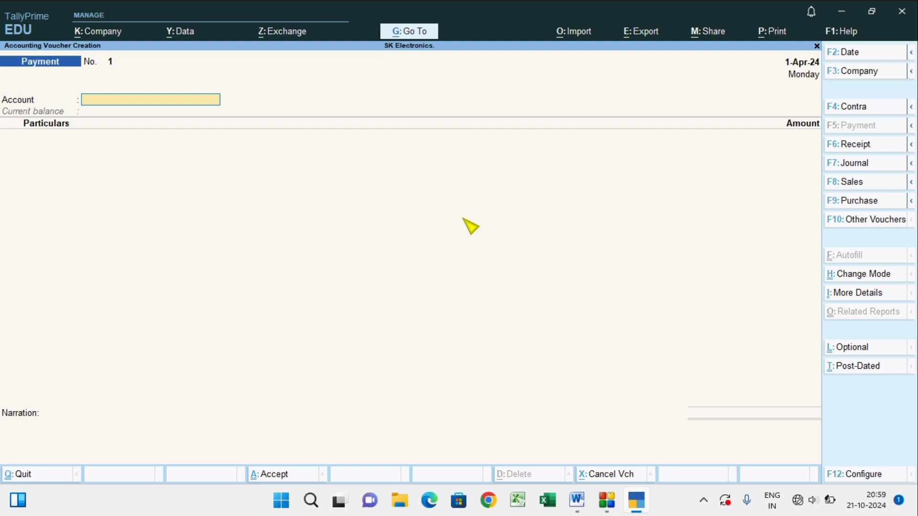
key(space)
key(Down)
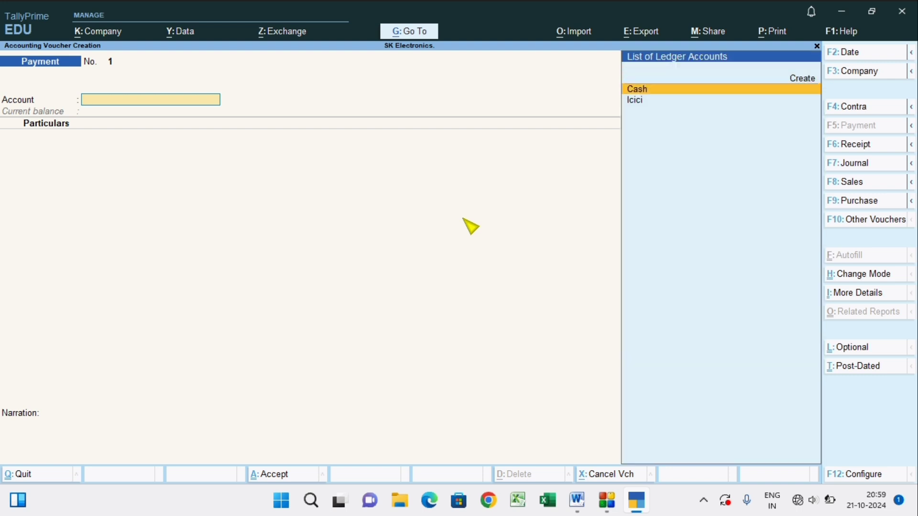
key(Return)
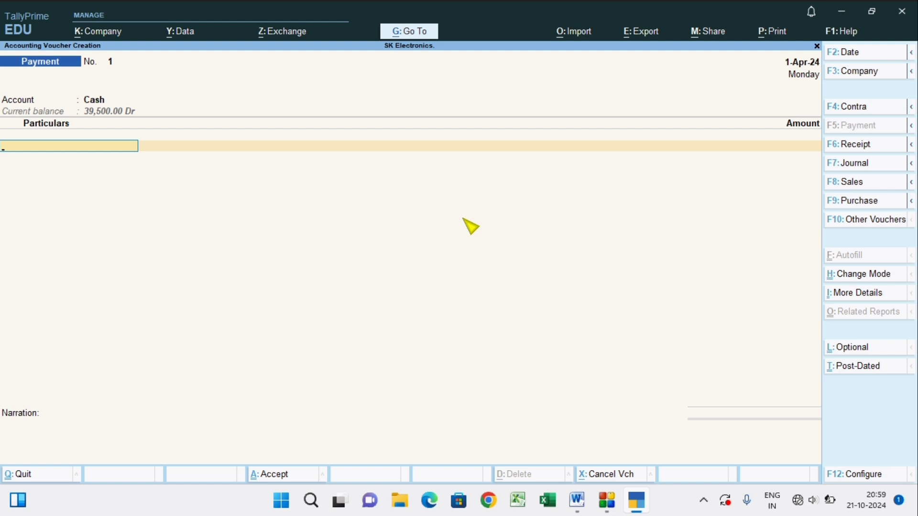
Enter Insurance Premium with an amount of 2,000 in the payment voucher and save it without a narration.
key(space)
text(i)
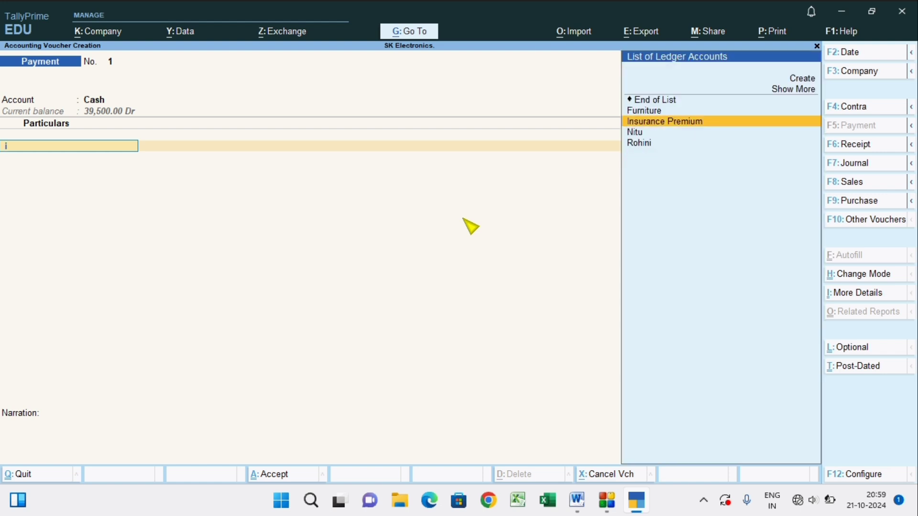
click(690, 121)
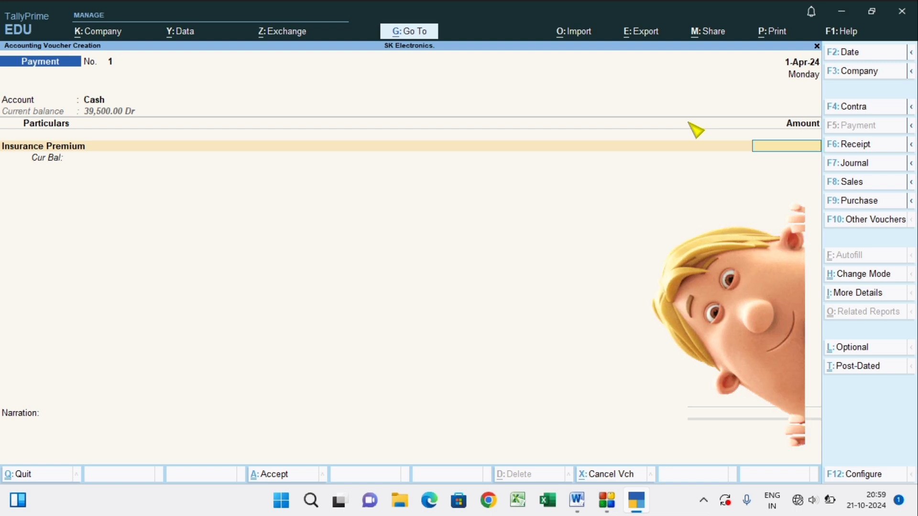
text(2000)
key(Return)
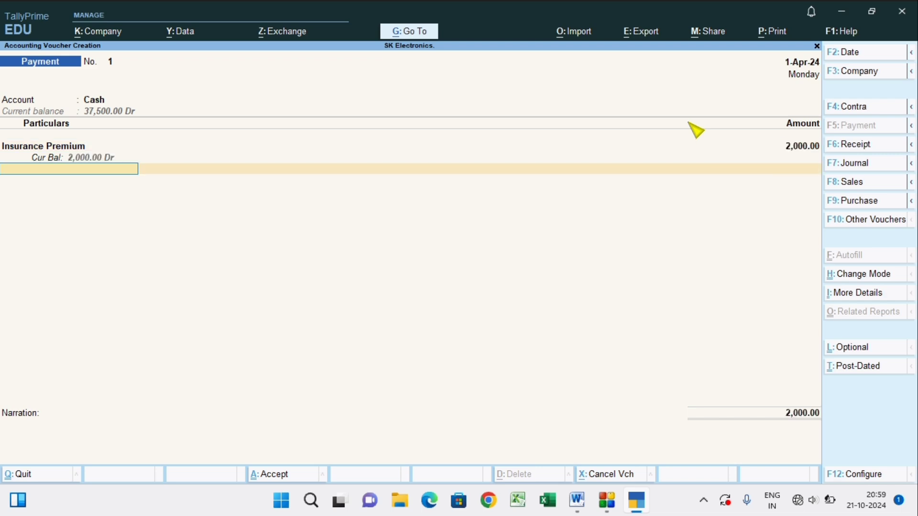
key(Return)
key(Return)
key(Return)
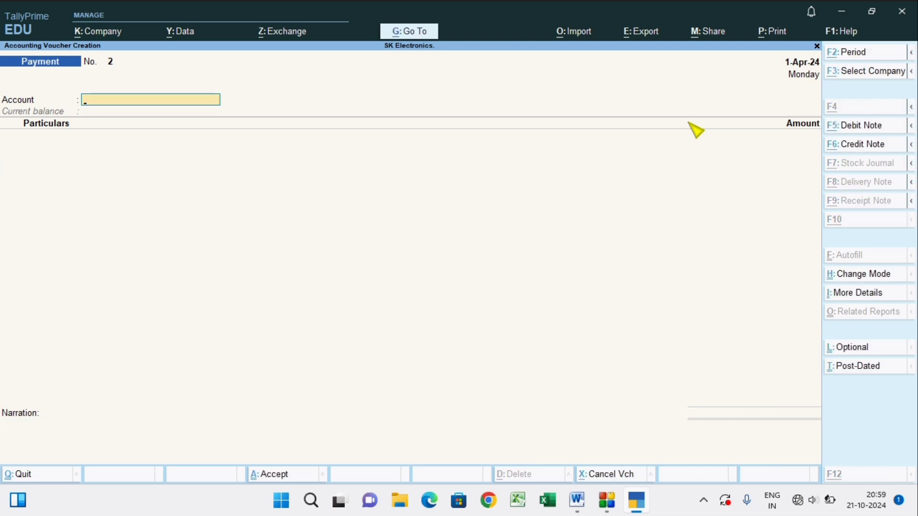
Check the April 1 furniture purchase in Word and set Cash as the account of a new Payment voucher in TallyPrime.
key(alt+Tab)
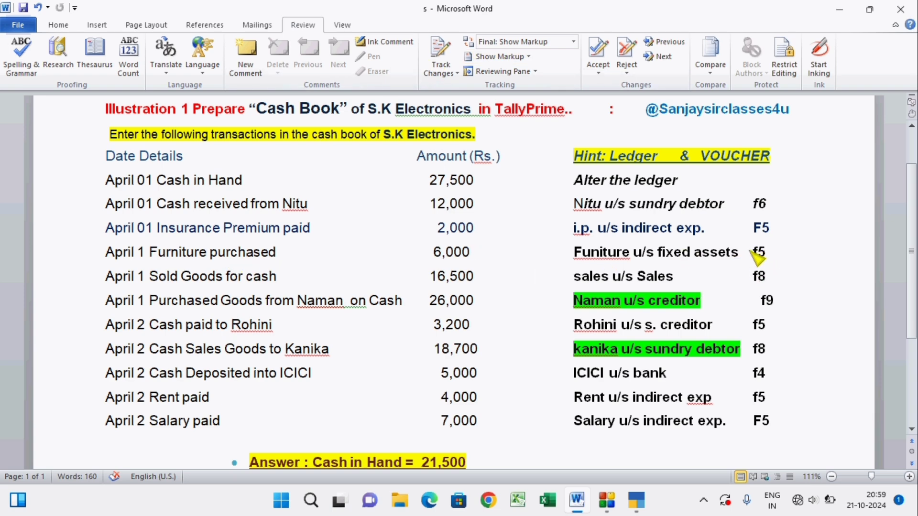
key(alt+Tab)
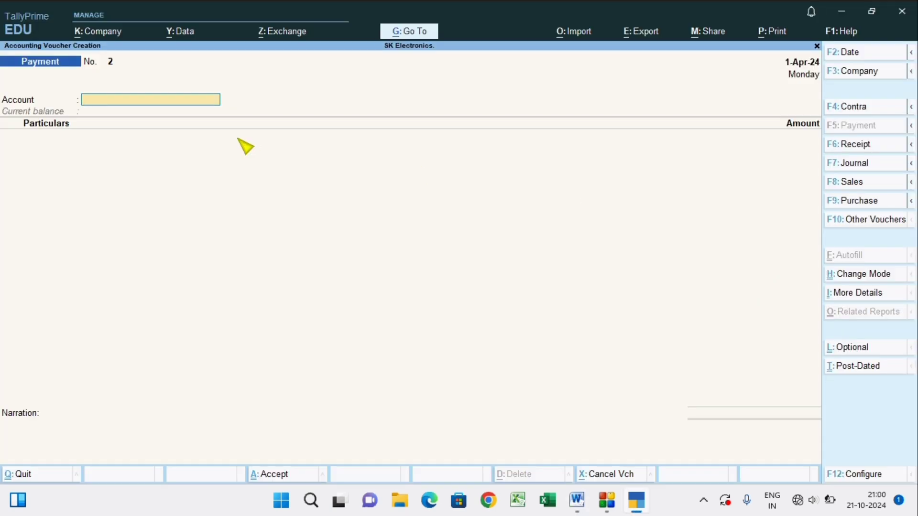
key(F5)
click(191, 103)
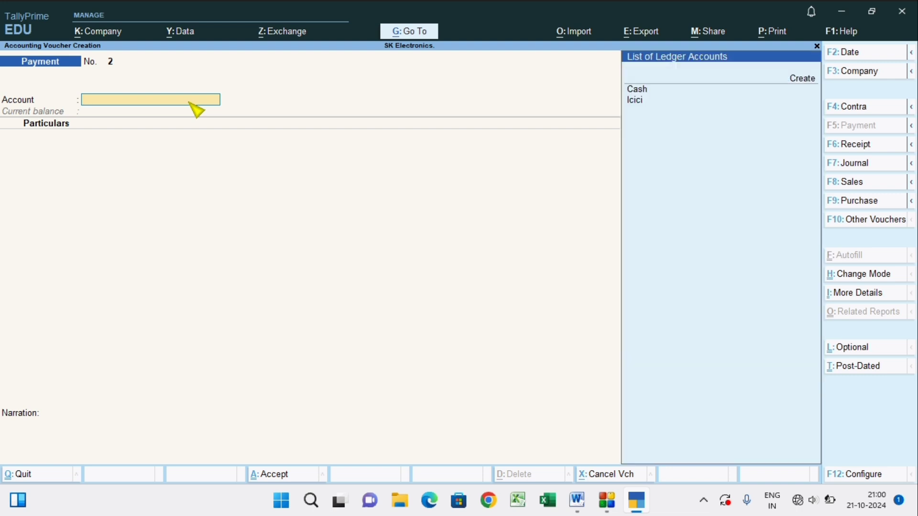
click(645, 90)
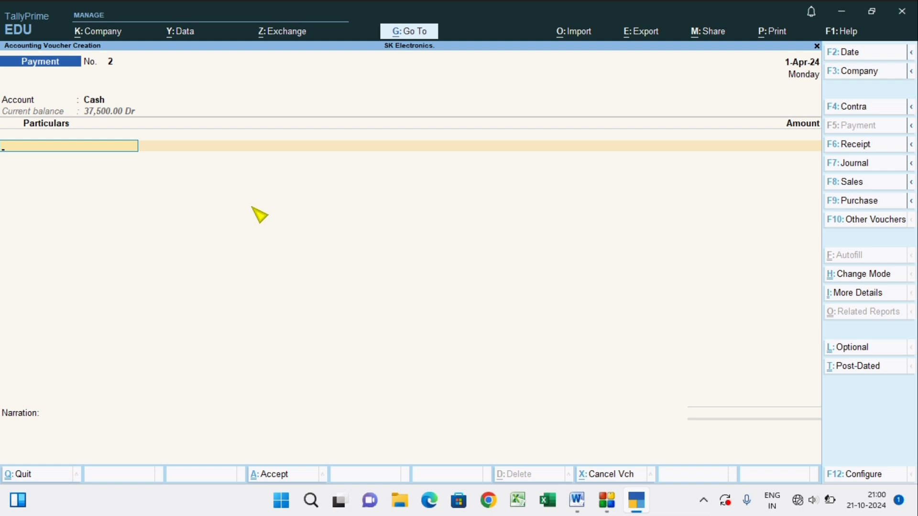
Enter Furniture with an amount of 6,000 in the payment voucher and save it without a narration.
text(f)
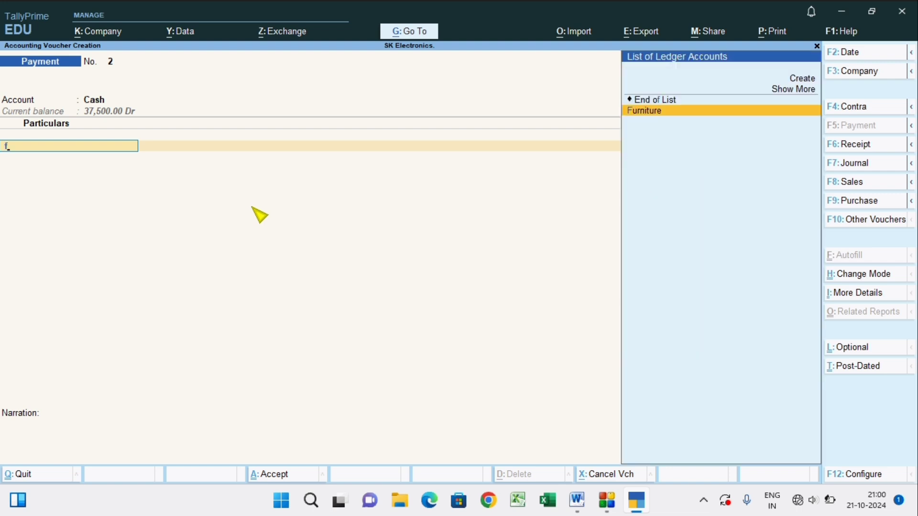
key(Return)
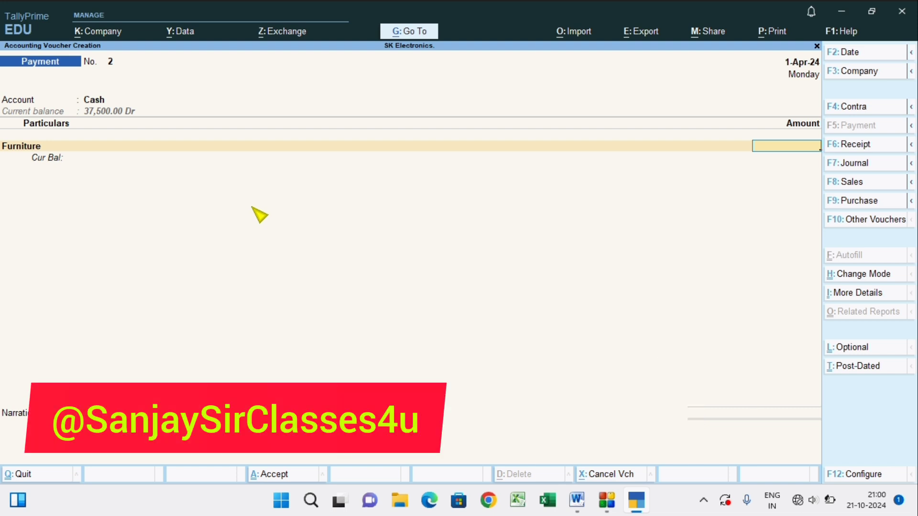
text(6000)
key(Return)
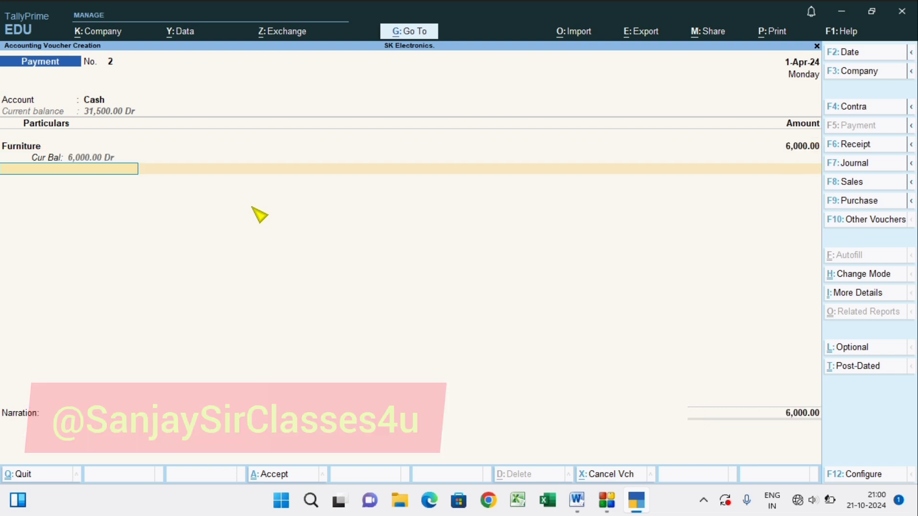
key(Return)
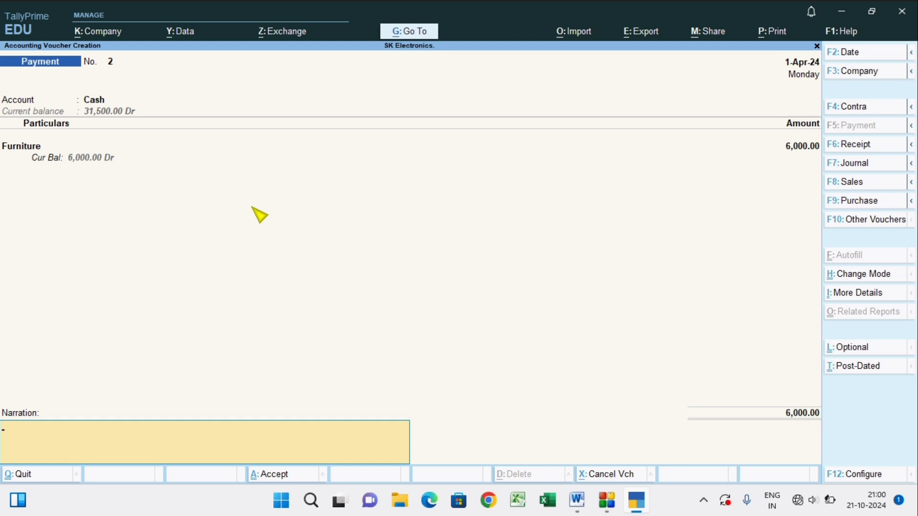
key(Return)
key(Return)
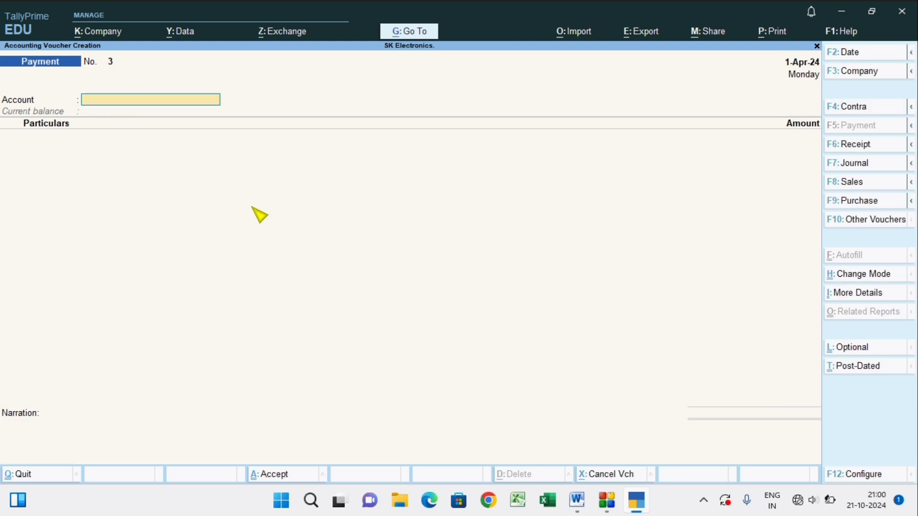
Check the April 1 cash sale in Word and start a Sales voucher in TallyPrime with Cash as the party account.
key(alt+Tab)
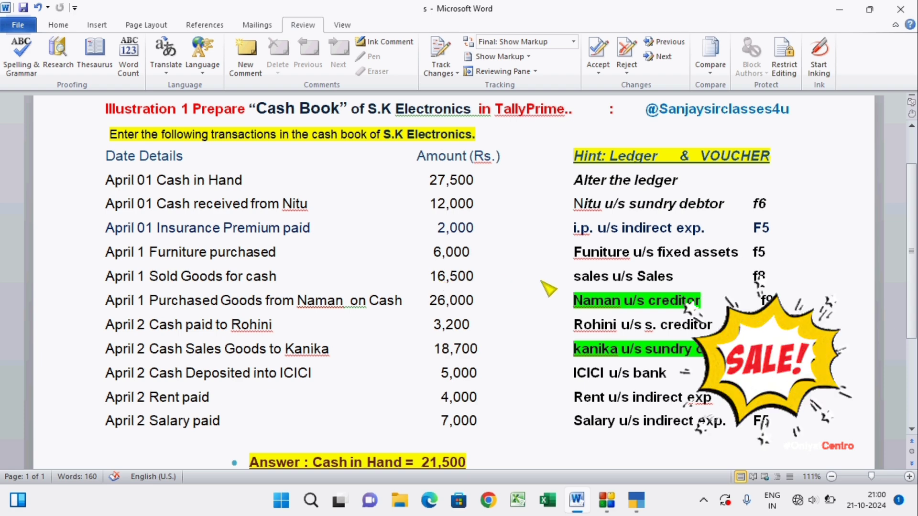
key(alt+Tab)
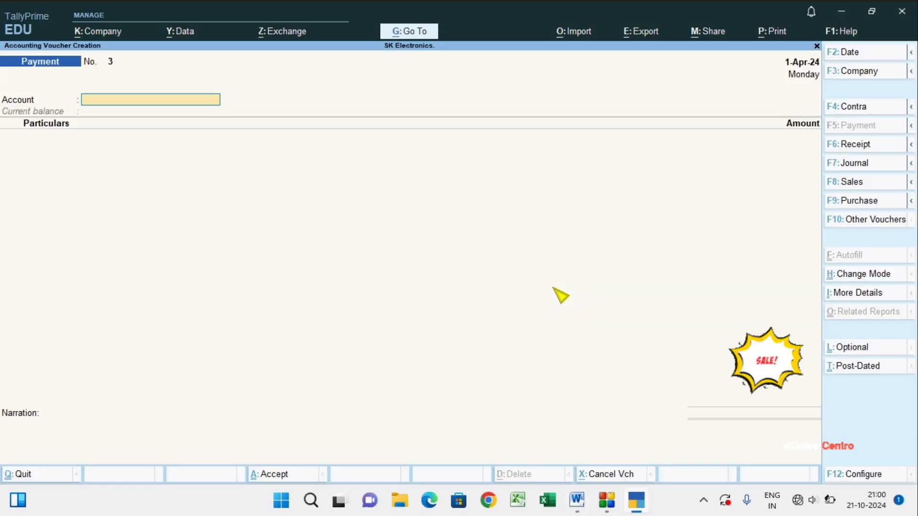
click(864, 183)
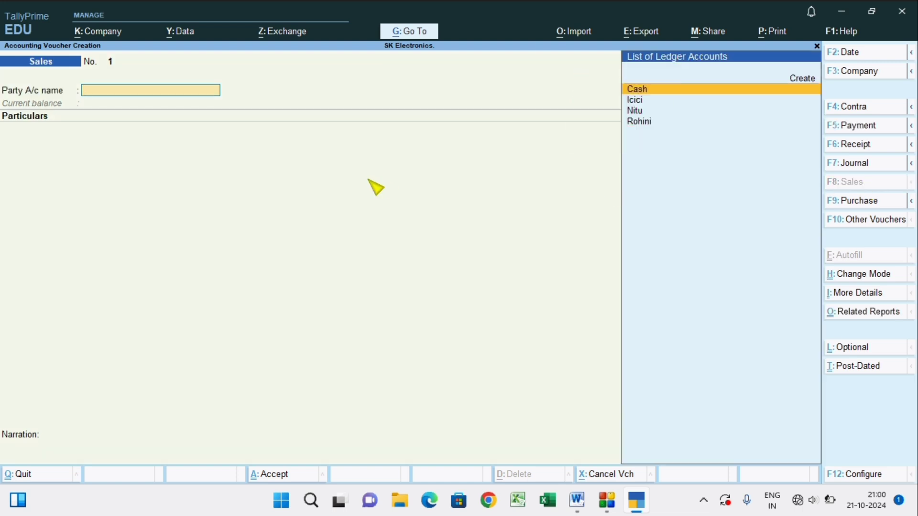
click(646, 91)
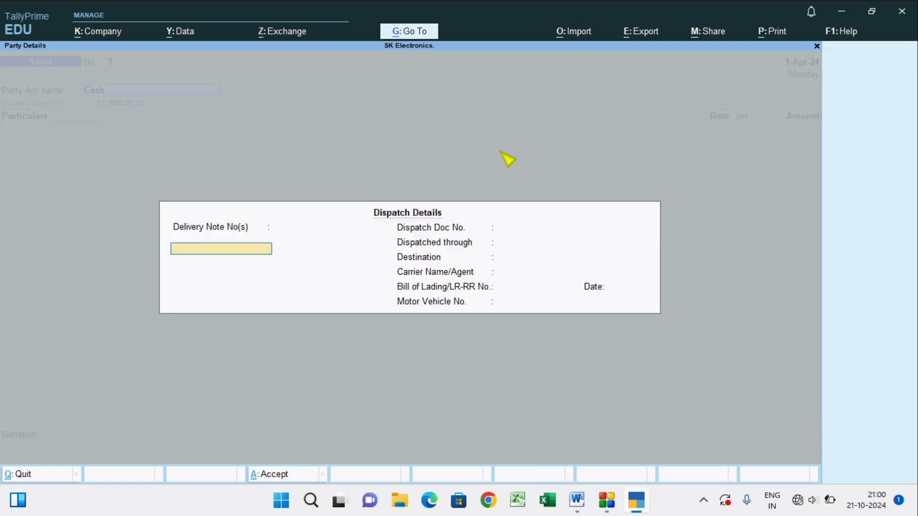
Leave the sales voucher's dispatch details blank and accept the default party details for Cash.
key(Return)
key(Return)
key(Return)
key(Return)
key(Return)
key(Return)
key(Return)
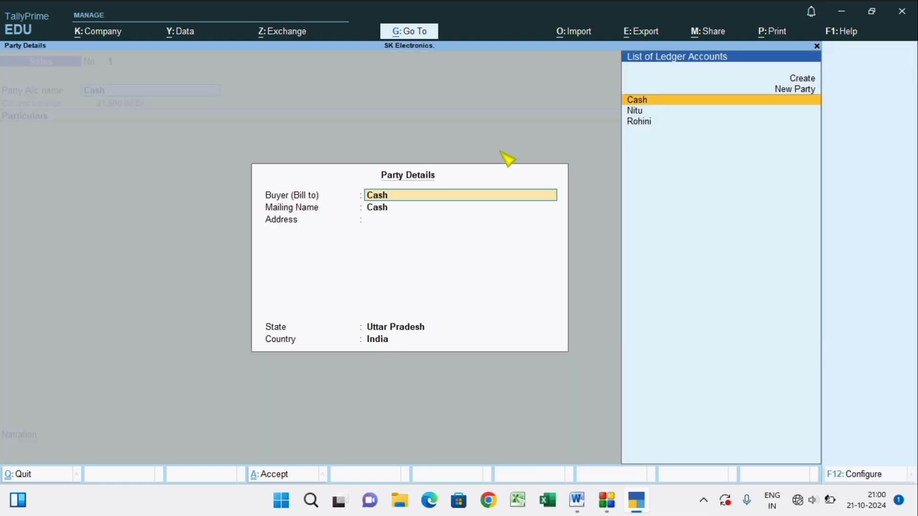
key(Return)
key(Return)
key(Return)
key(Return)
key(Return)
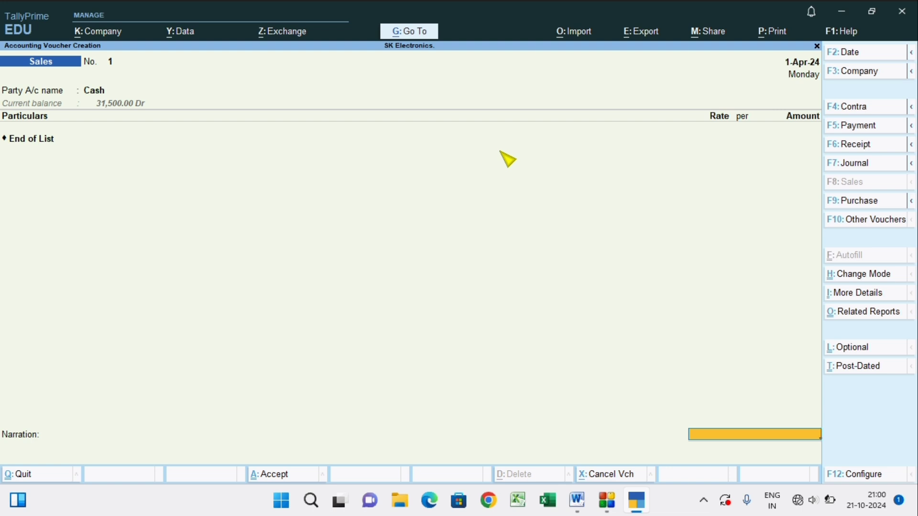
Replace End of List with the Sales ledger, enter an amount of 16,500 and save the sales voucher without a narration.
key(BackSpace)
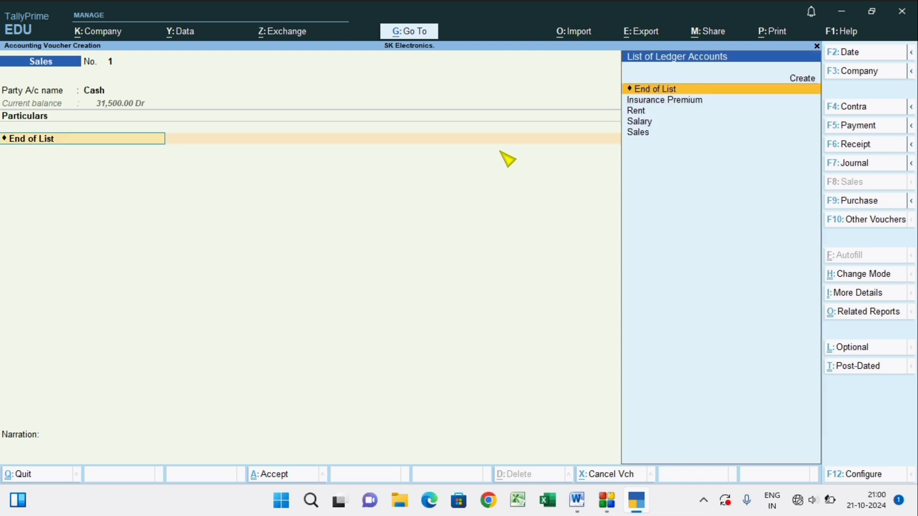
click(640, 132)
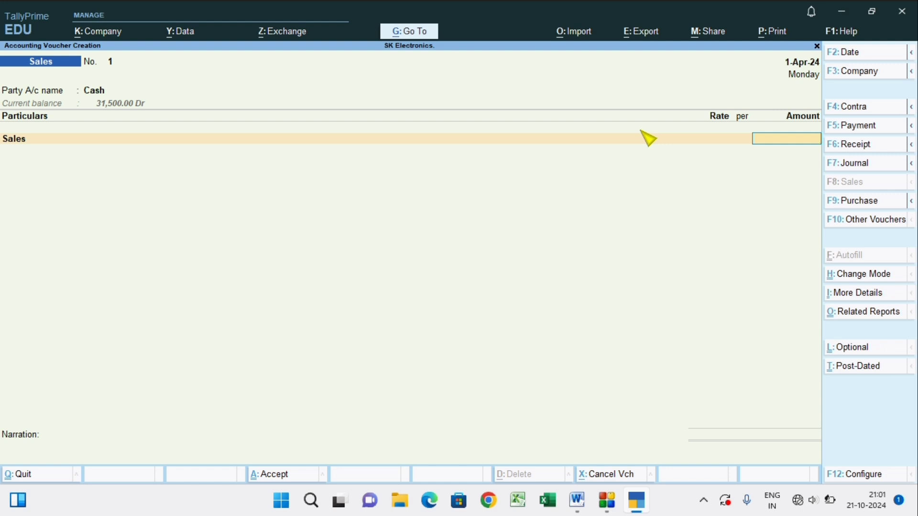
text(16500)
key(Return)
key(Return)
key(Return)
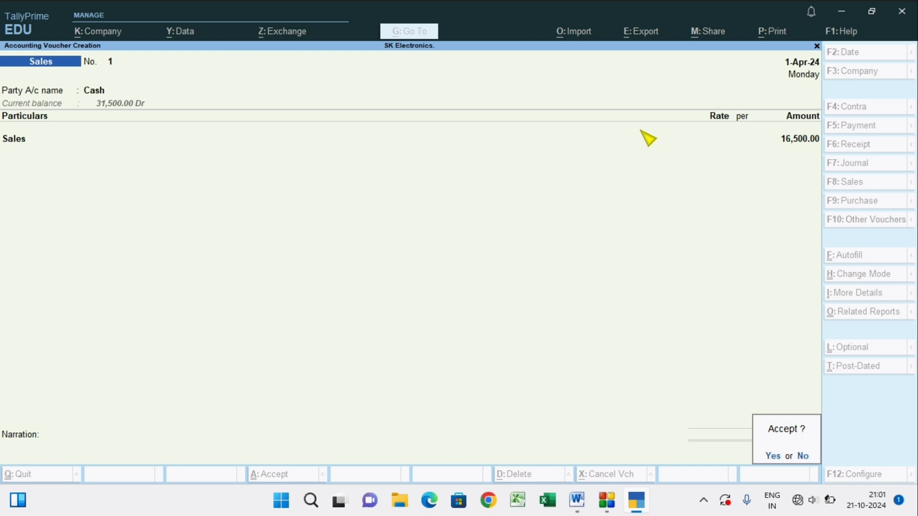
key(Return)
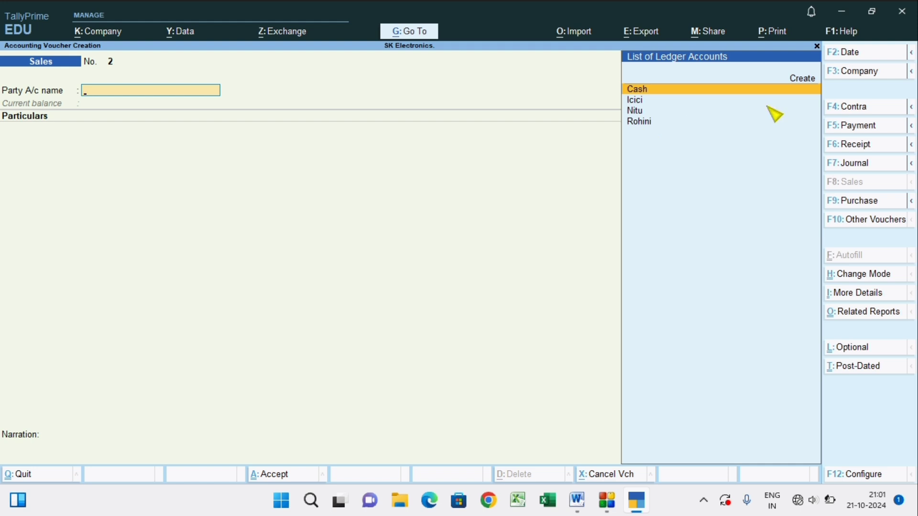
Start a Purchase voucher, leaving the supplier invoice number and date blank, and choose Cash as the party account.
key(F9)
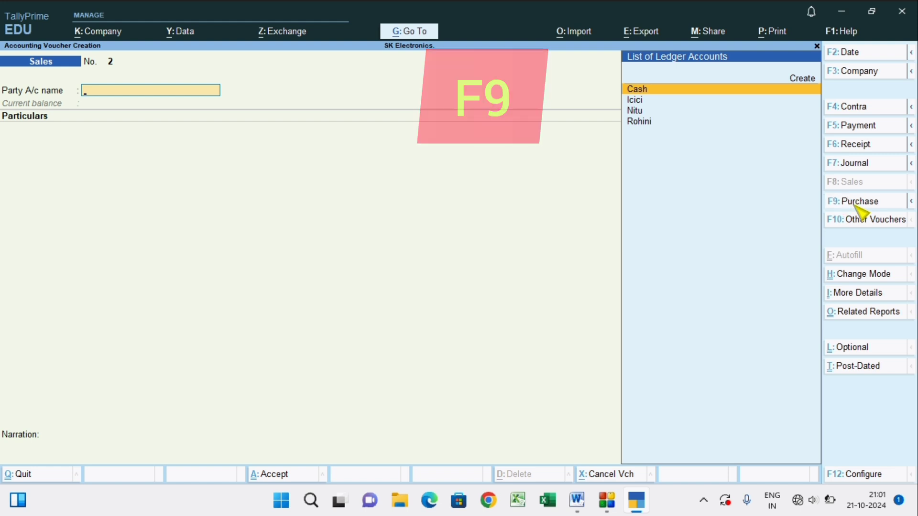
key(Return)
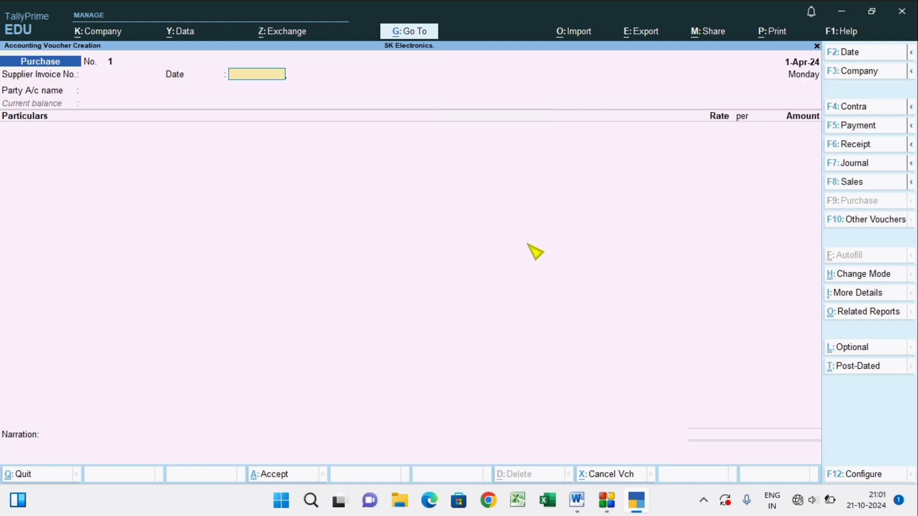
key(Return)
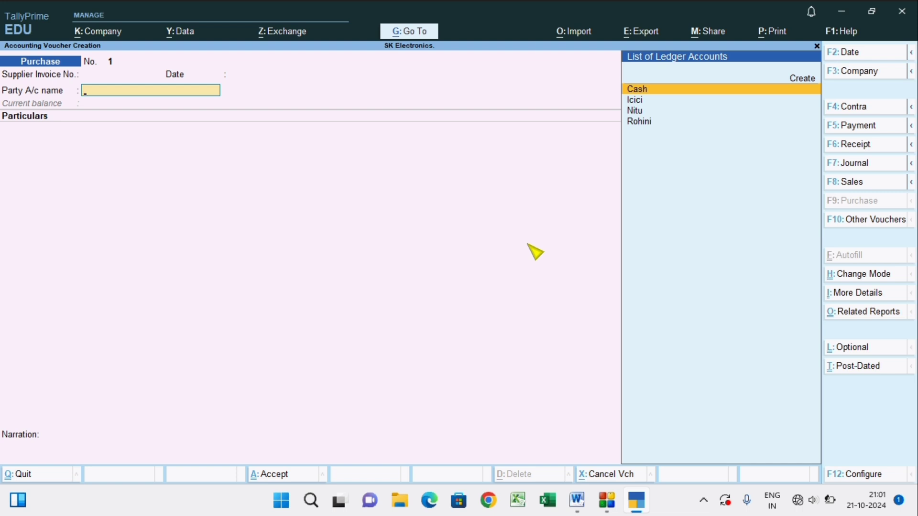
key(Return)
key(Return)
key(Return)
key(Return)
key(Return)
key(Return)
key(Return)
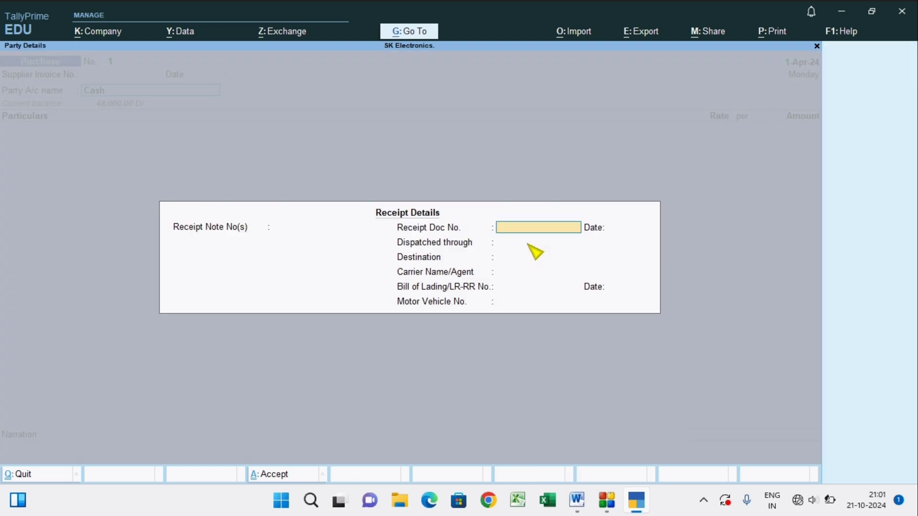
Leave the purchase voucher's receipt details blank and accept the default party details.
key(Return)
key(Return)
key(Return)
key(Return)
key(Return)
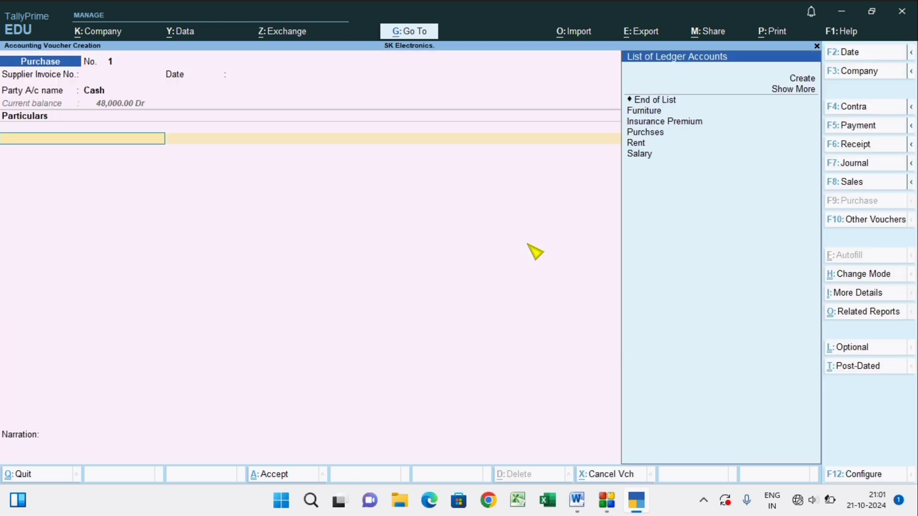
Select the Purchses ledger, enter an amount of 26,000 and save the purchase voucher without a narration.
click(656, 134)
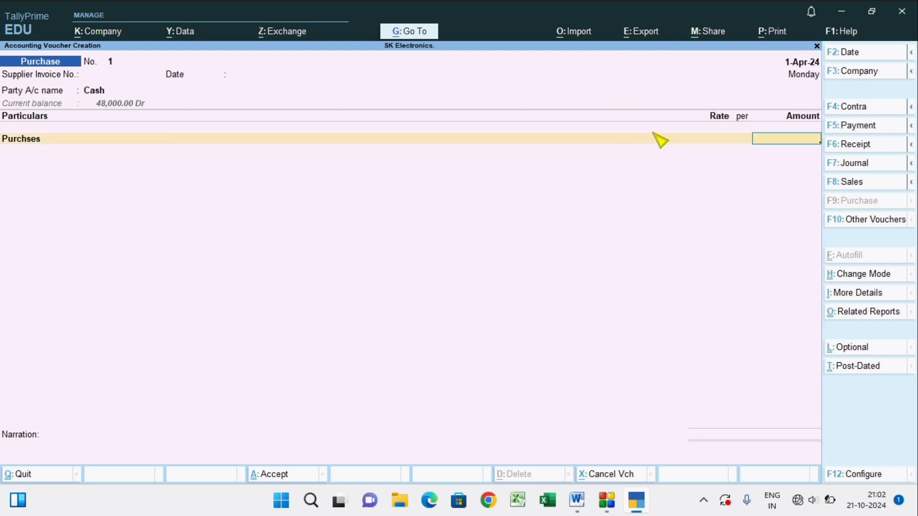
text(26000)
key(Return)
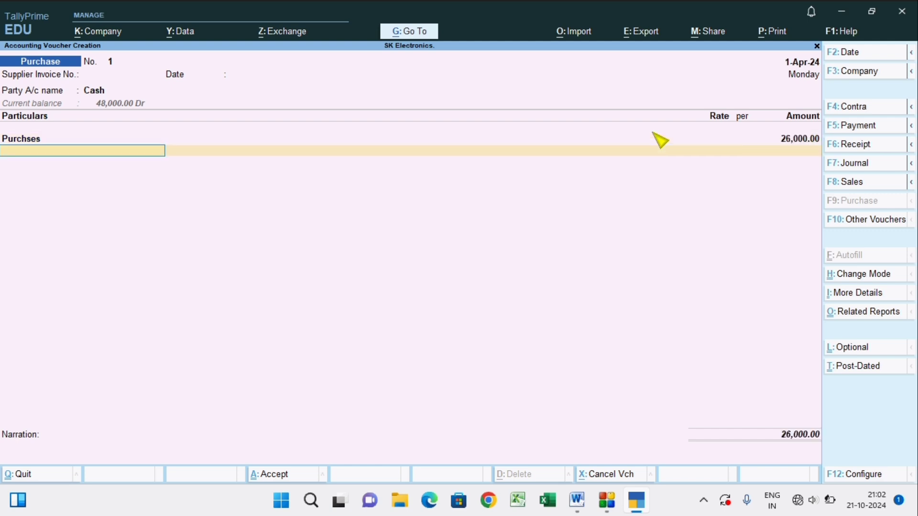
key(Return)
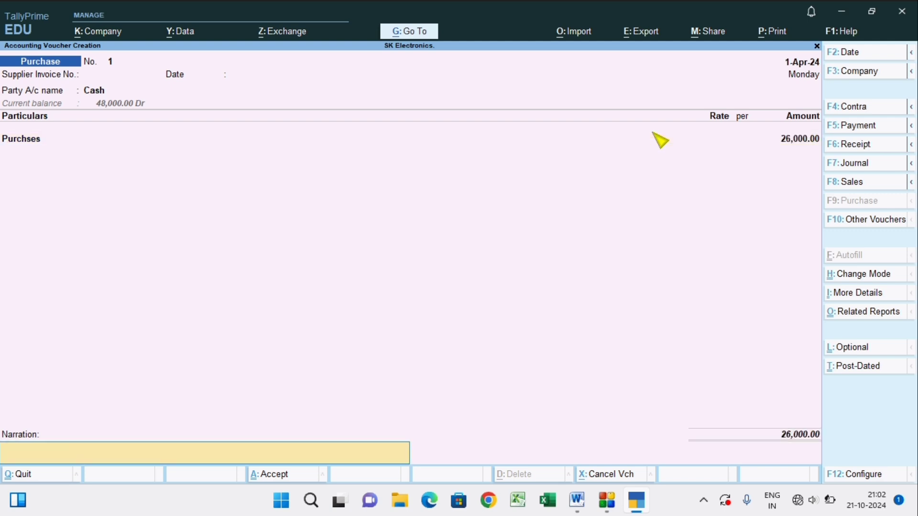
key(Return)
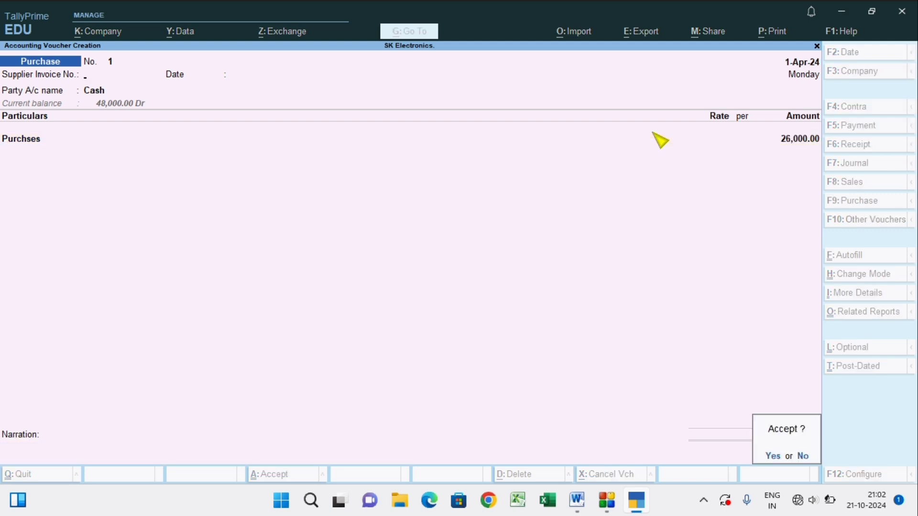
key(Return)
Check the transaction list in Word, then in TallyPrime start a Payment voucher from Cash and select the sundry creditor's ledger.
key(alt+Tab)
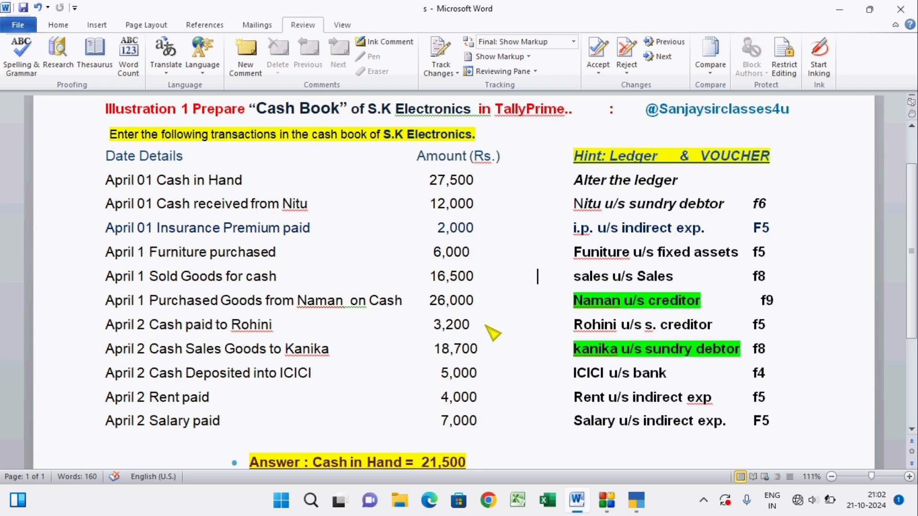
key(alt+Tab)
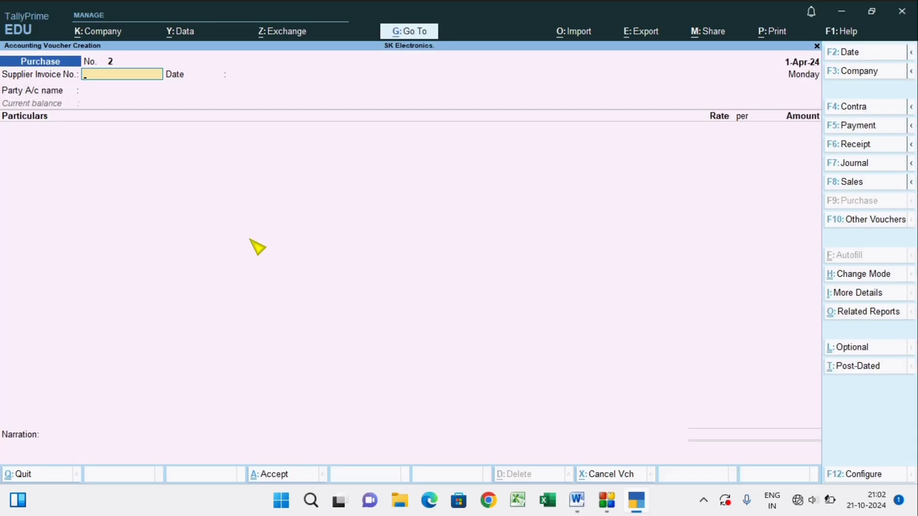
click(846, 125)
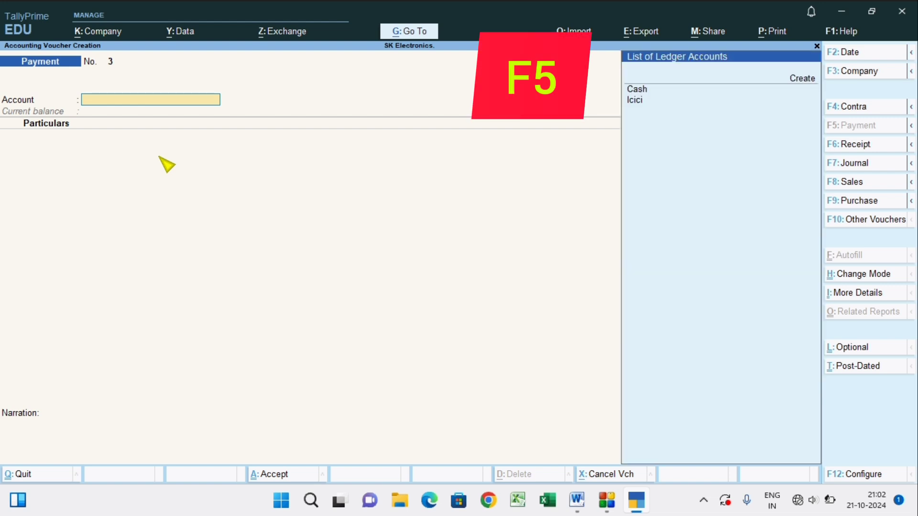
key(Return)
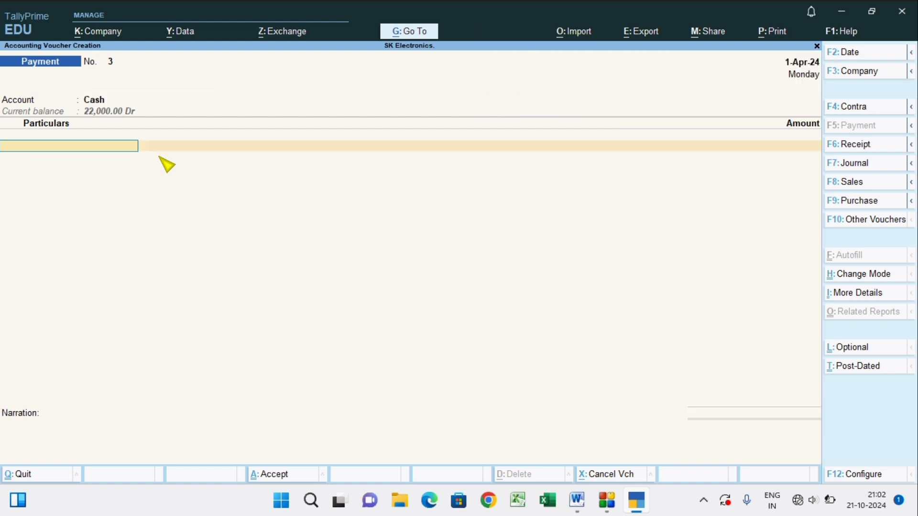
text(R)
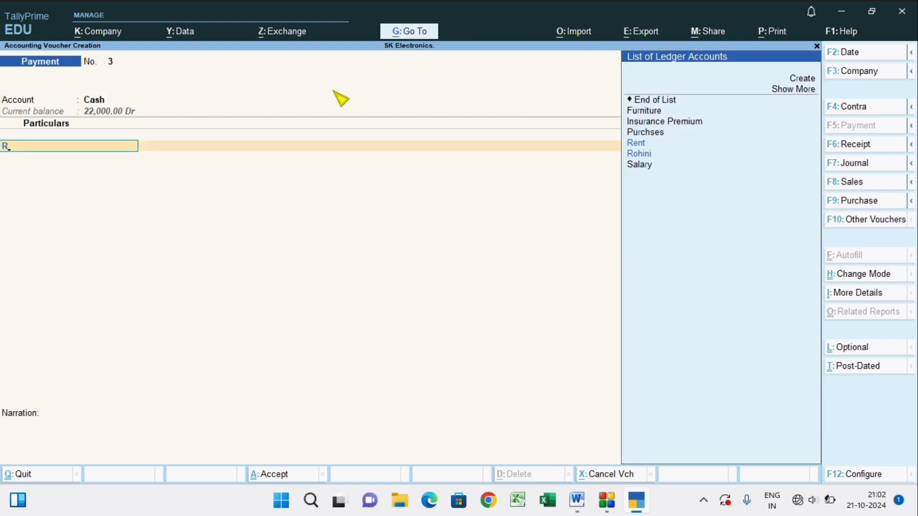
click(648, 155)
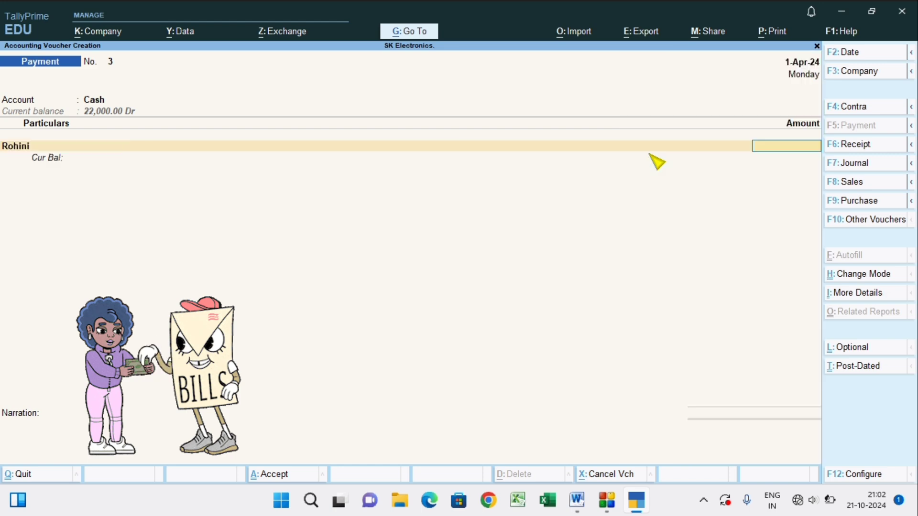
Enter a payment of 3,200 to the creditor as On Account and save the voucher without a narration.
text(3200)
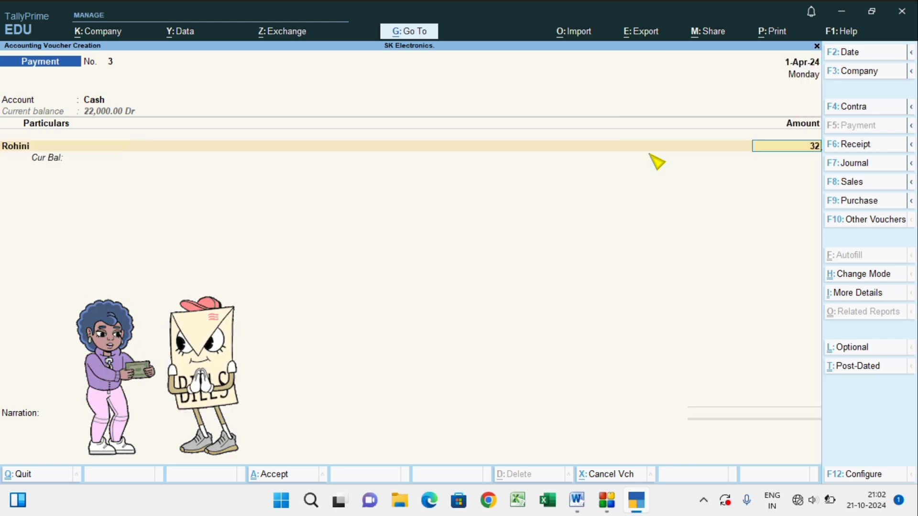
key(Return)
key(Return)
key(Return)
key(Return)
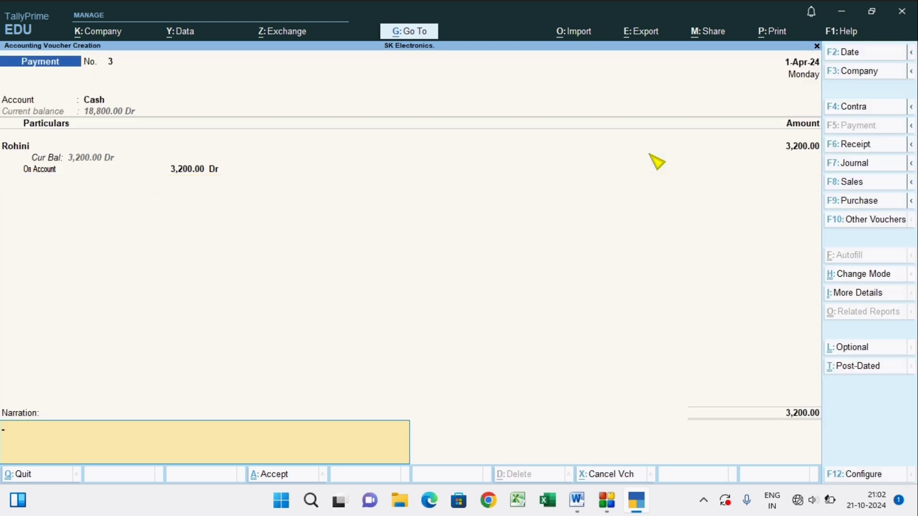
key(Return)
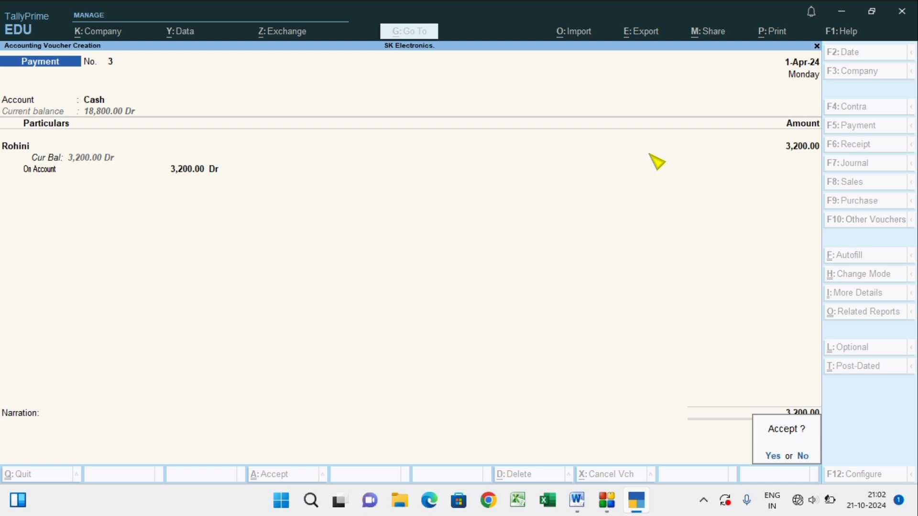
key(Return)
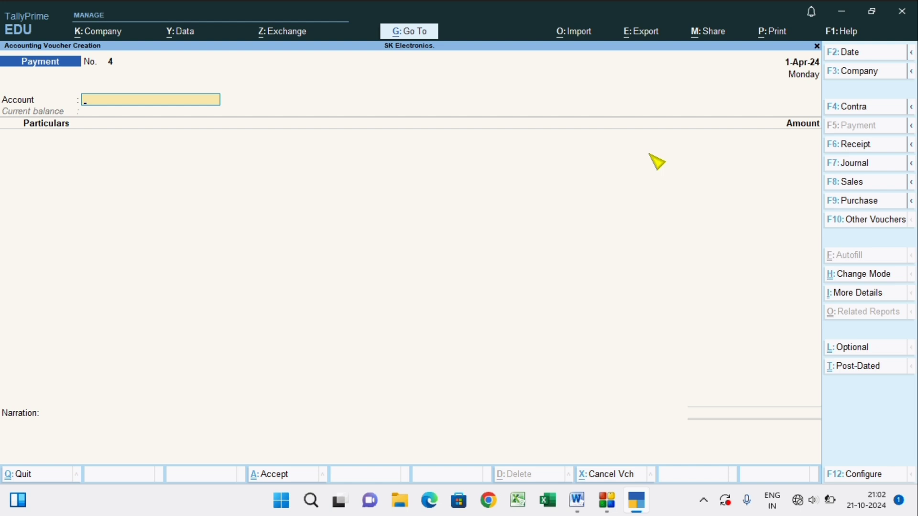
Start a Sales voucher and choose Cash as the party account.
key(F8)
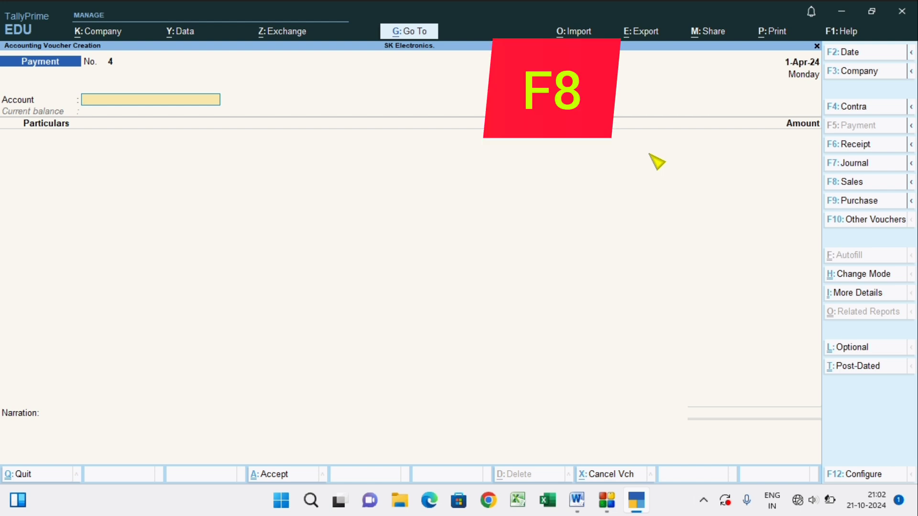
click(852, 184)
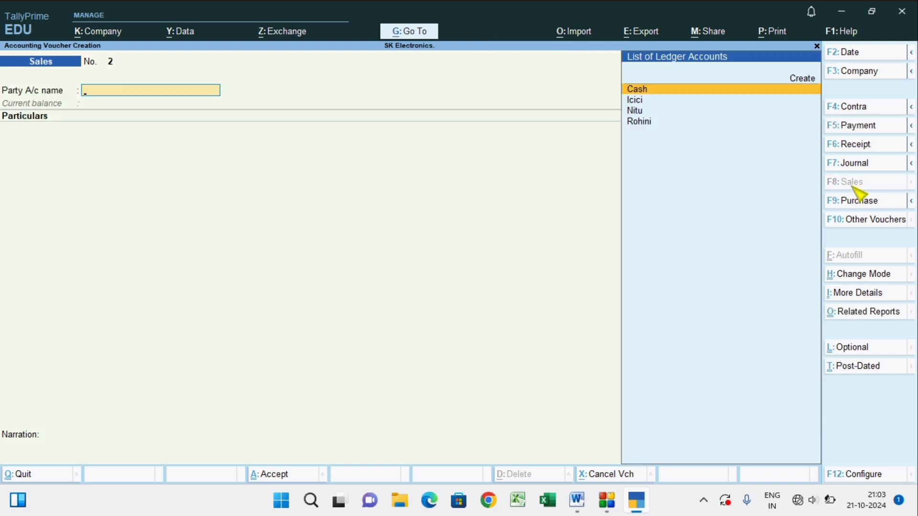
click(659, 90)
Leave the sales voucher's dispatch details blank and accept the default party details.
key(Return)
key(Return)
key(Return)
key(Return)
key(Return)
key(Return)
key(Return)
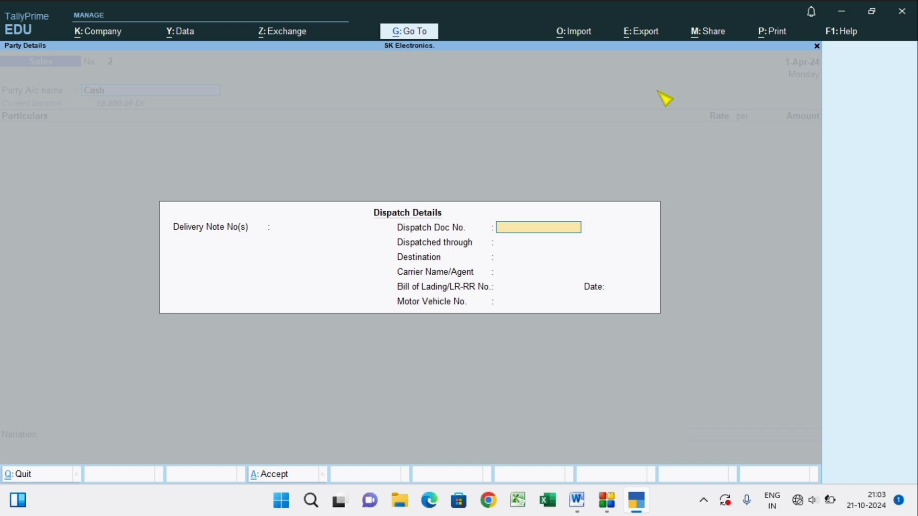
key(Return)
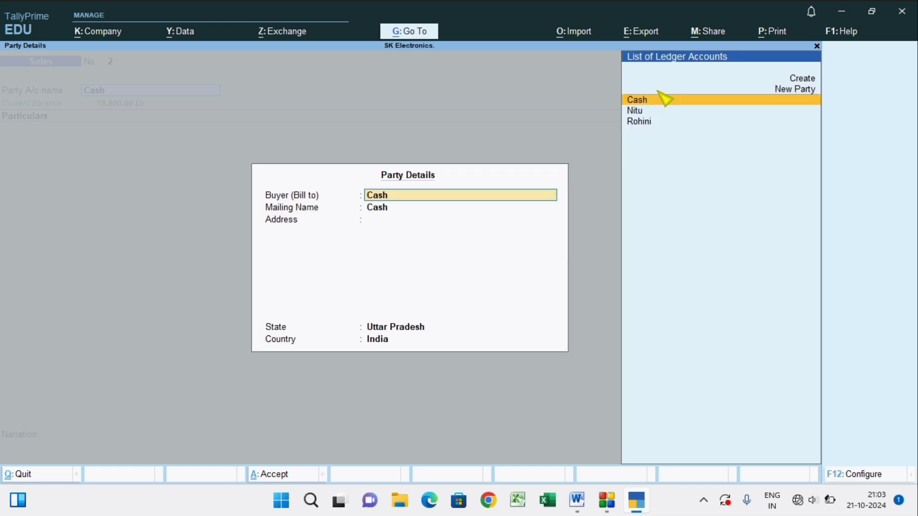
key(Return)
key(Return)
key(Return)
key(Return)
key(Return)
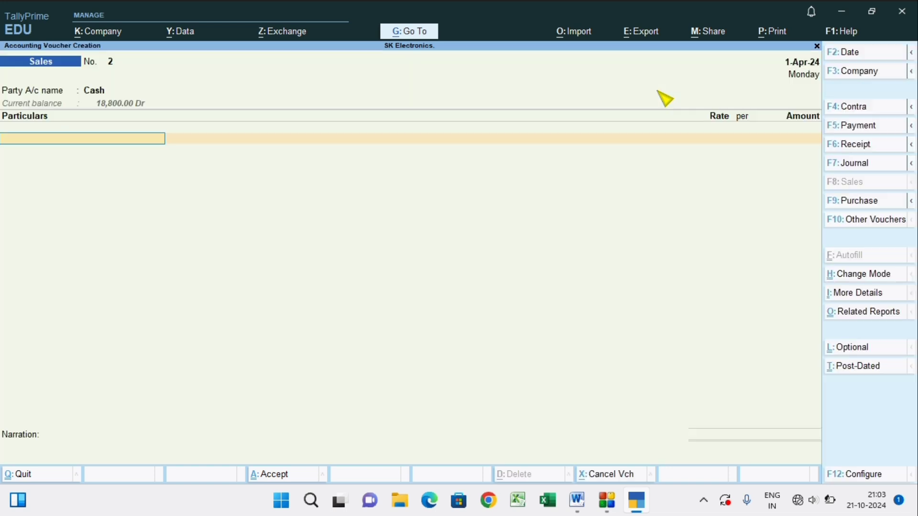
Select the Sales ledger in the sales voucher and enter an amount of 18,700.
text(S)
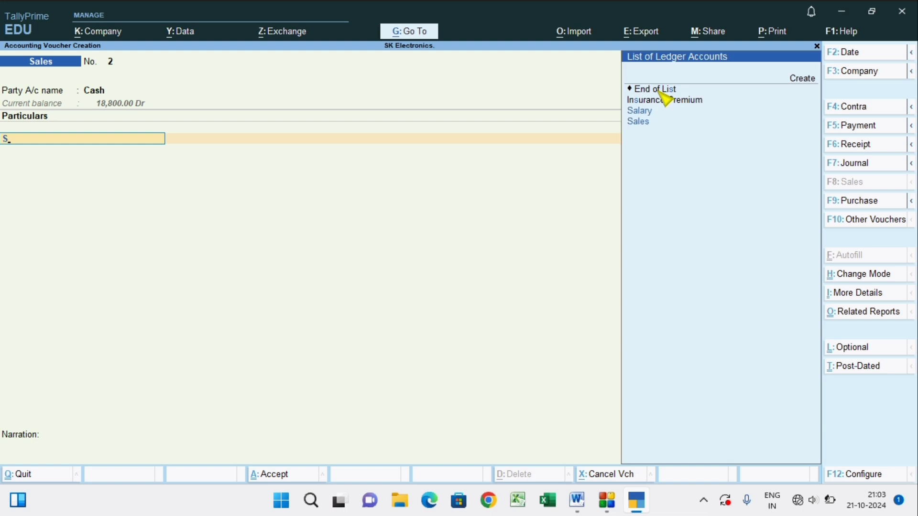
click(641, 126)
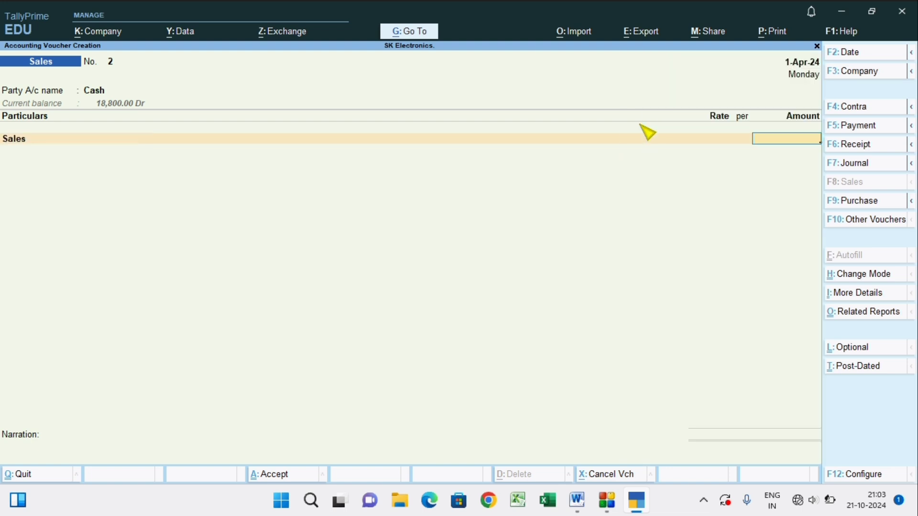
text(18700)
key(Return)
key(Return)
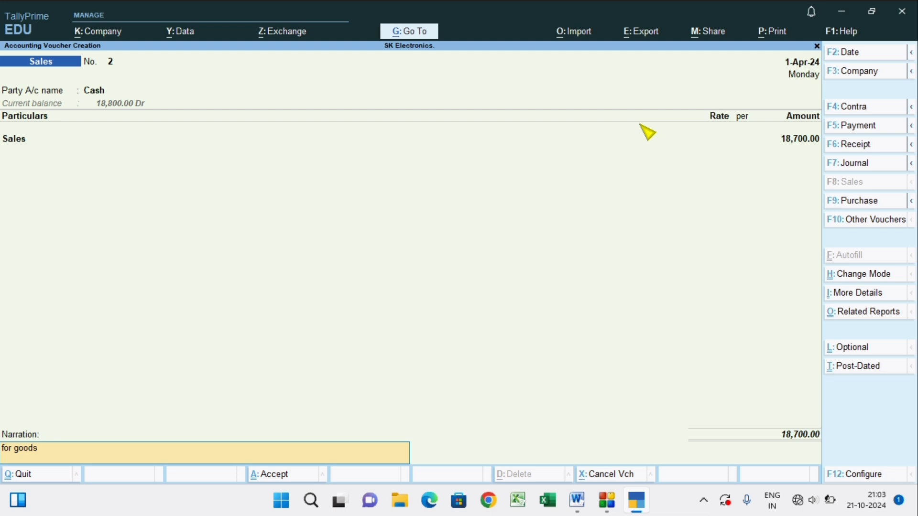
Add a narration stating that goods were sold to the named customer on cash, and save the sales voucher.
text(for goods sold to k)
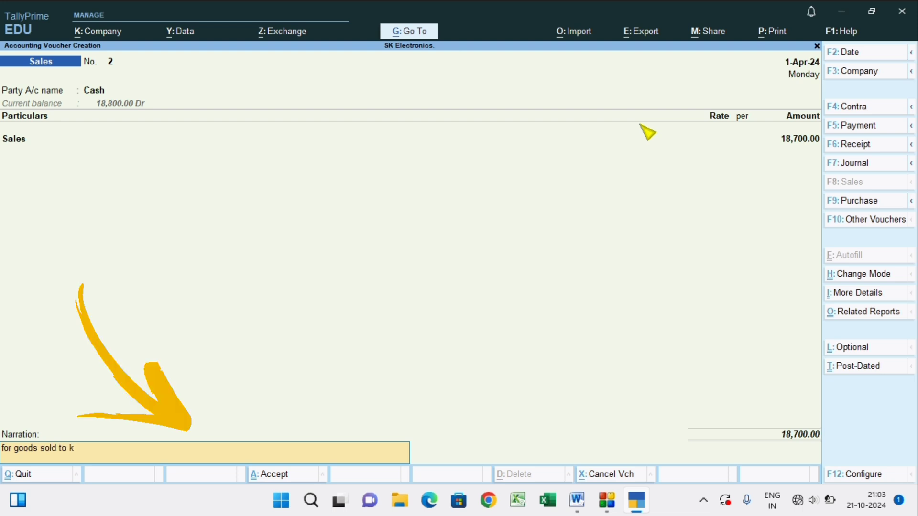
text(anika on cash)
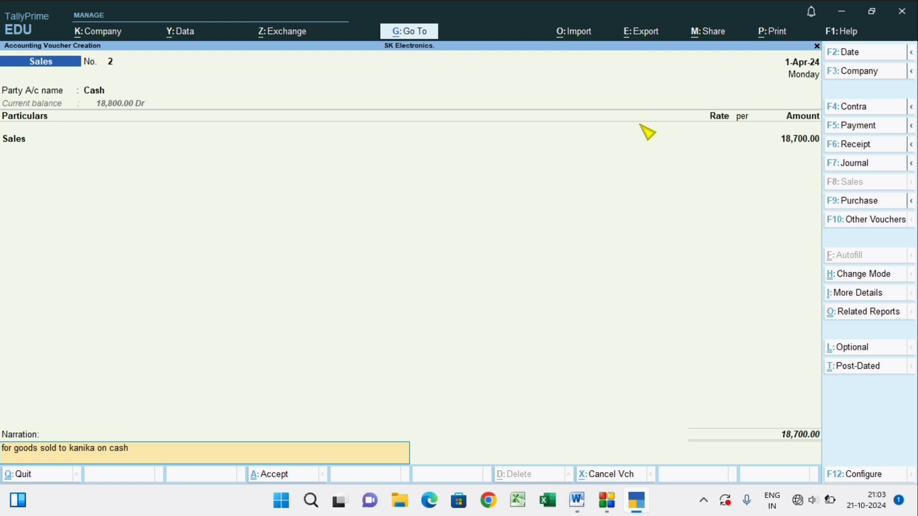
key(Return)
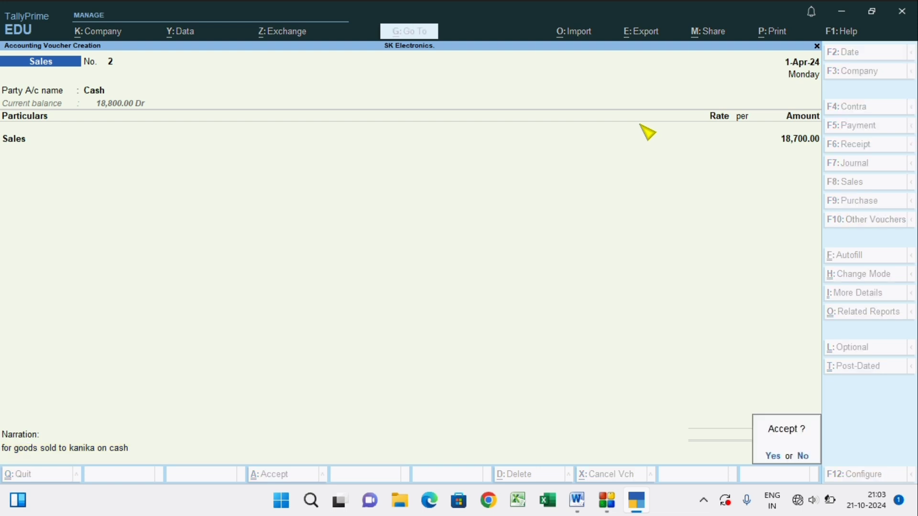
key(Return)
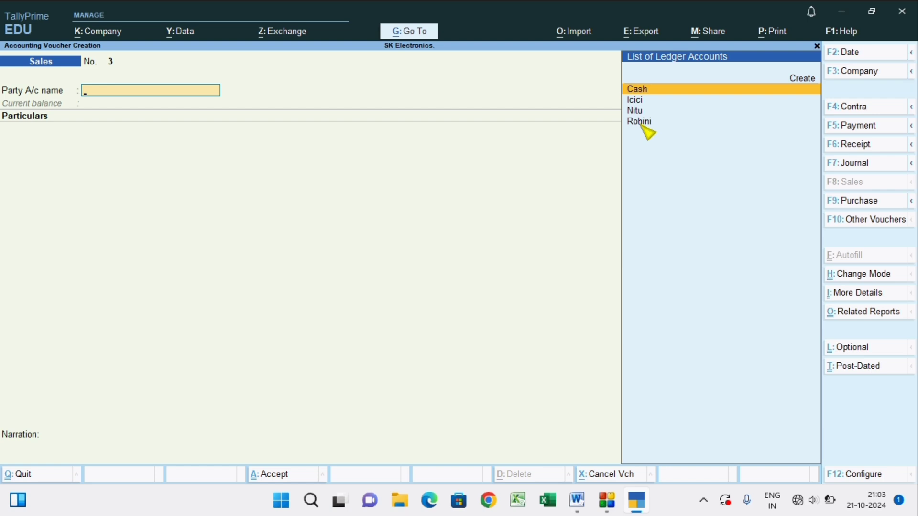
Check the transaction list in Word, then in TallyPrime start a Contra voucher with Icici as the account and Cash in the particulars.
key(alt+Tab)
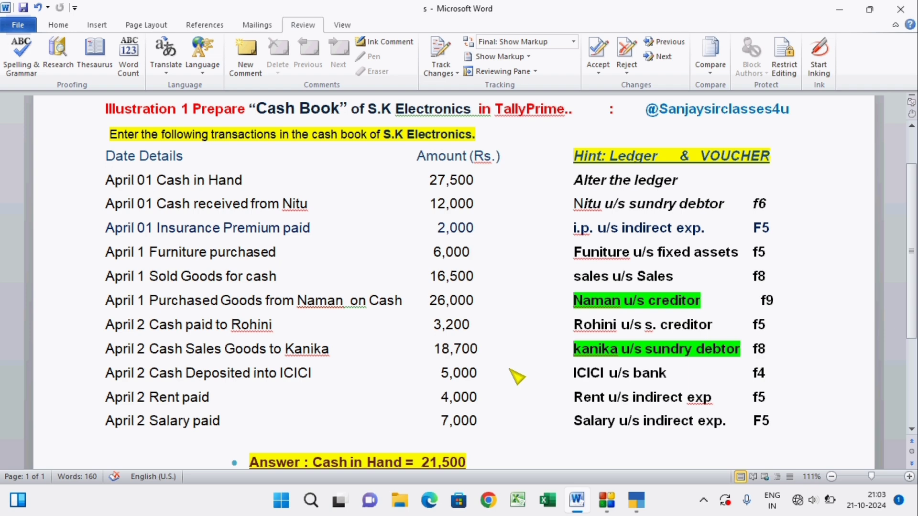
key(alt+Tab)
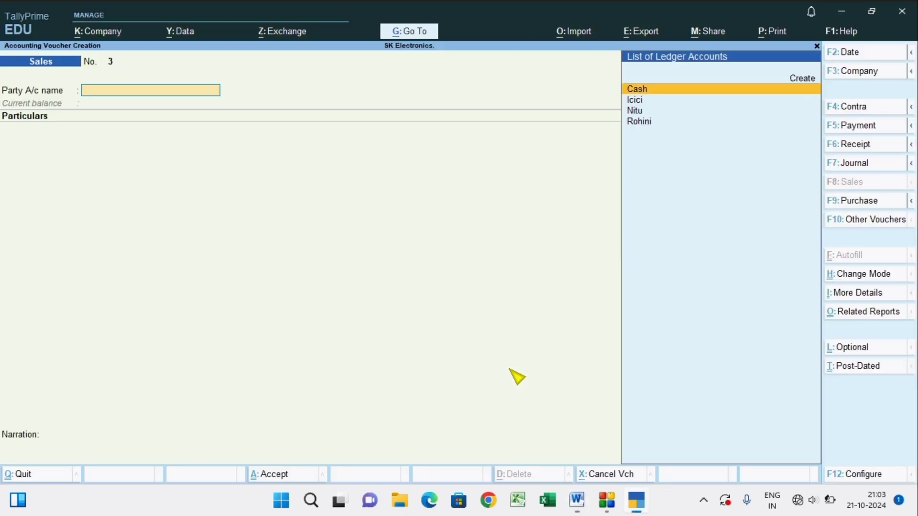
key(F4)
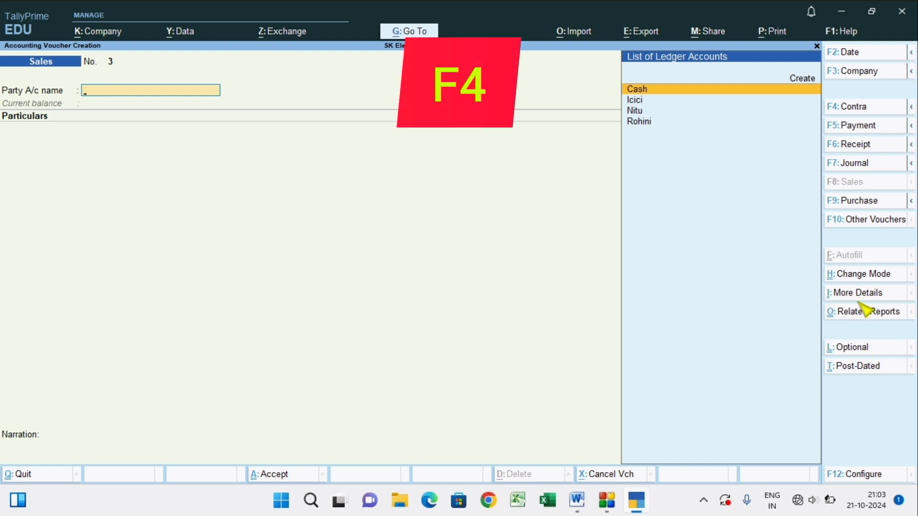
click(860, 107)
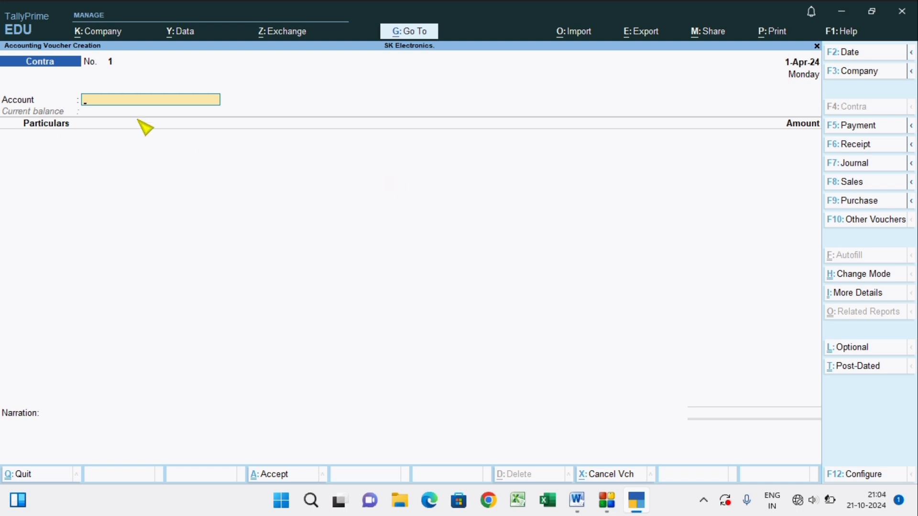
click(136, 100)
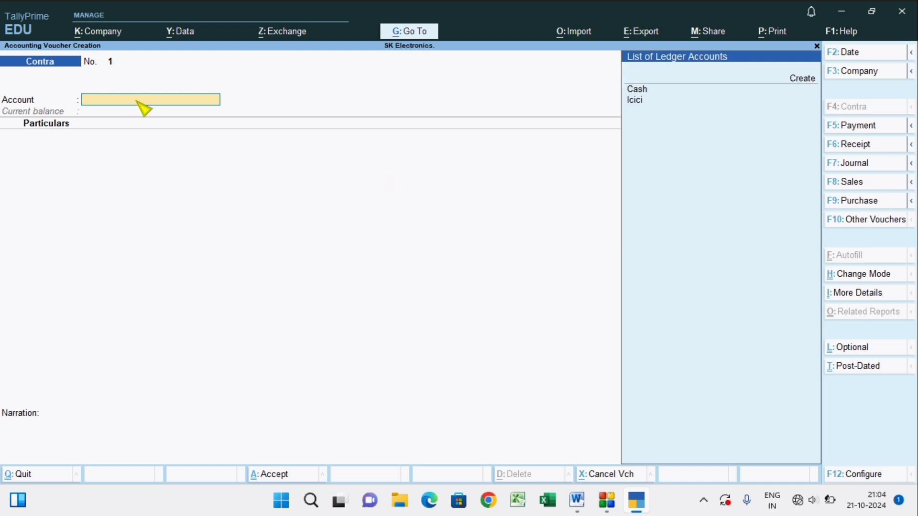
click(638, 101)
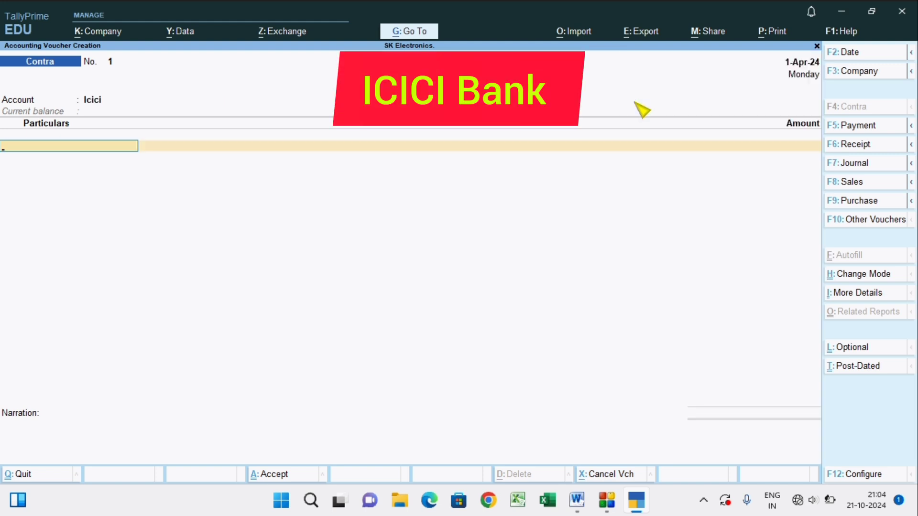
text(c)
click(641, 100)
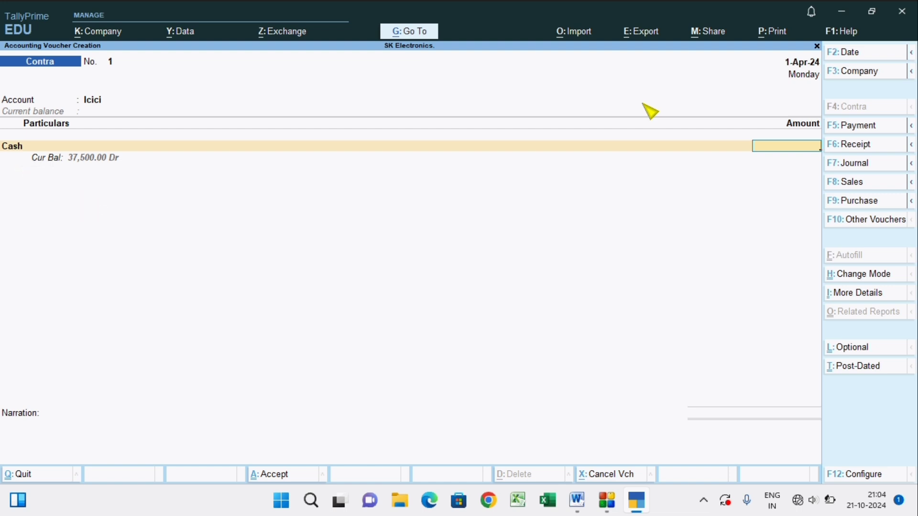
Enter 5,000 as the cash deposit amount and accept the default Cash bank allocation for Icici.
text(5,000)
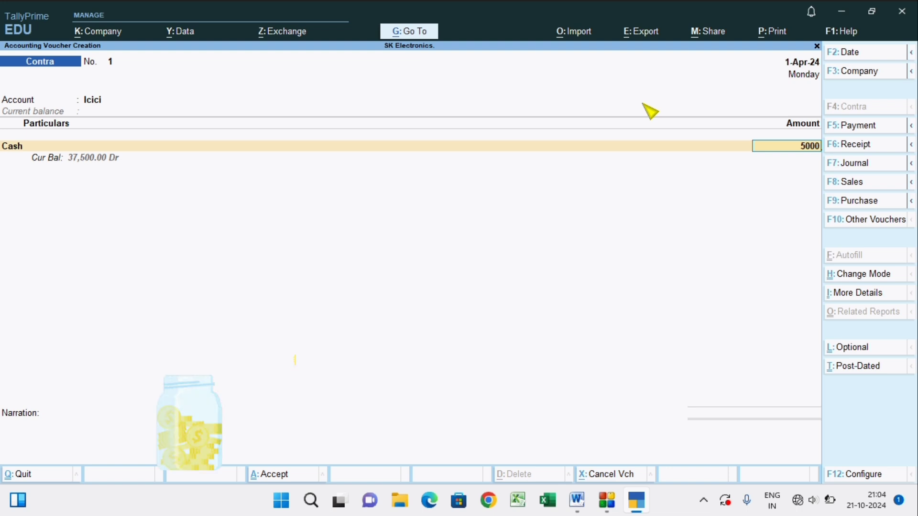
key(Return)
Enter 10 notes of the 500 denomination for the deposit and save the contra voucher without a narration.
key(Return)
key(Return)
key(Return)
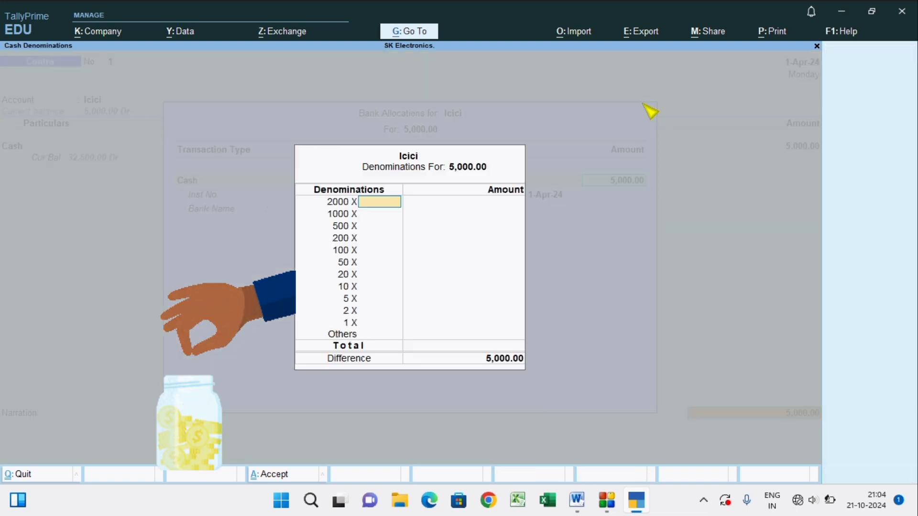
key(Return)
key(Return)
text(10)
key(Return)
key(Return)
key(Return)
key(Return)
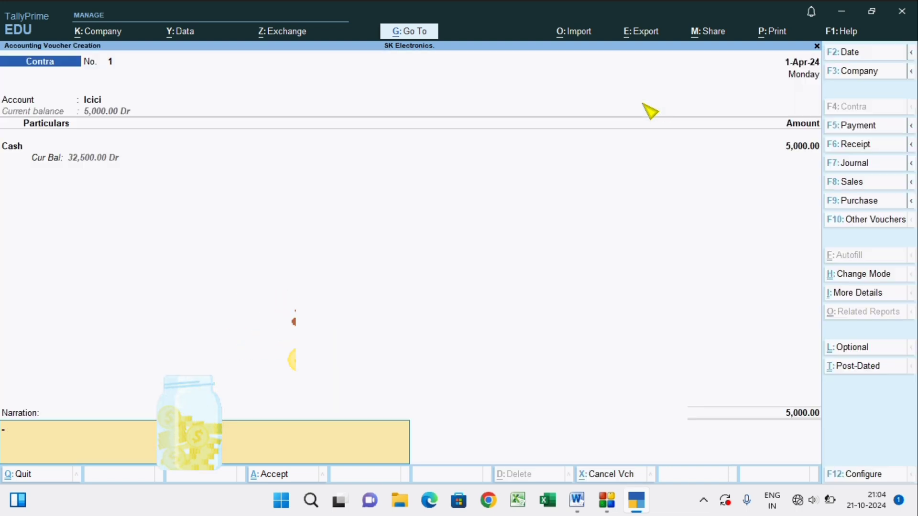
key(Return)
key(Return)
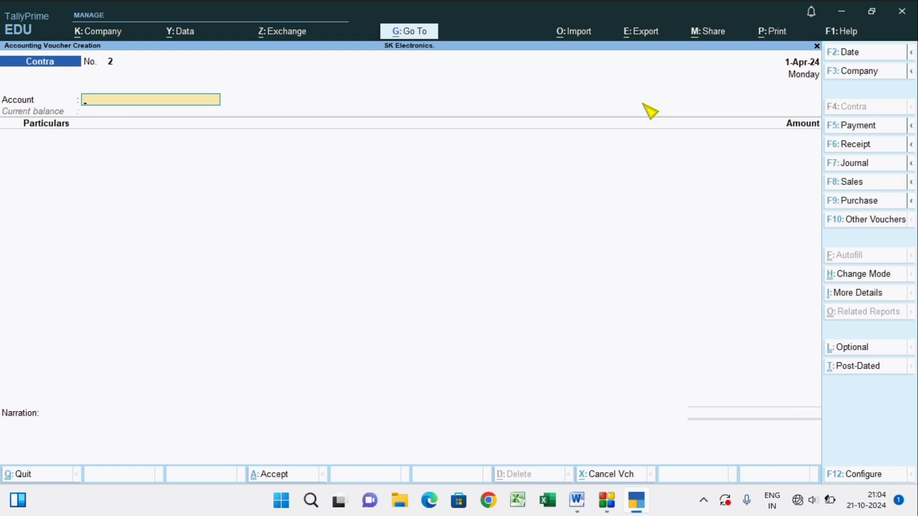
Check the remaining transactions in Word, then in TallyPrime start a Payment voucher with Cash as the account.
key(alt+Tab)
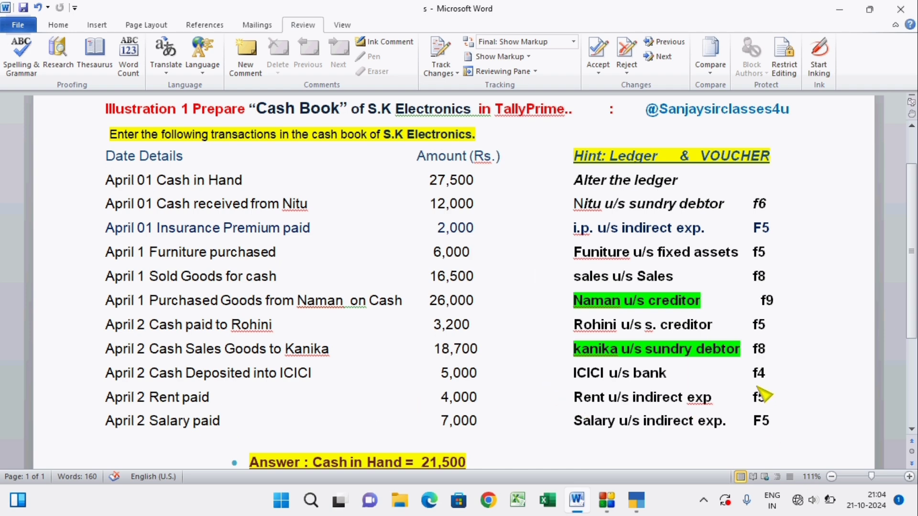
key(alt+Tab)
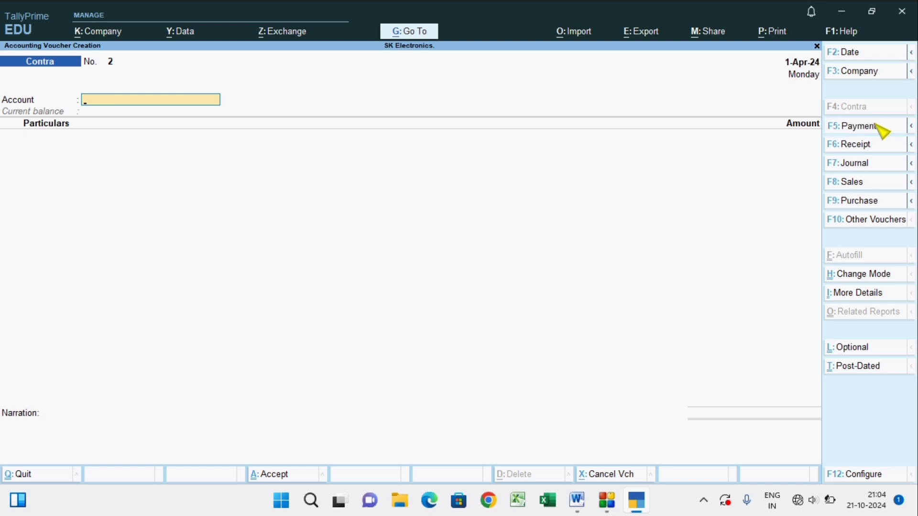
key(F5)
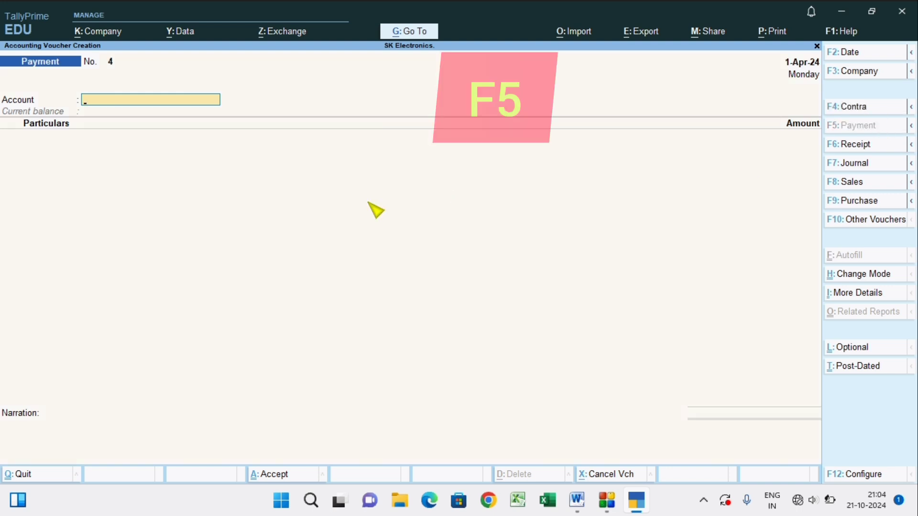
key(Down)
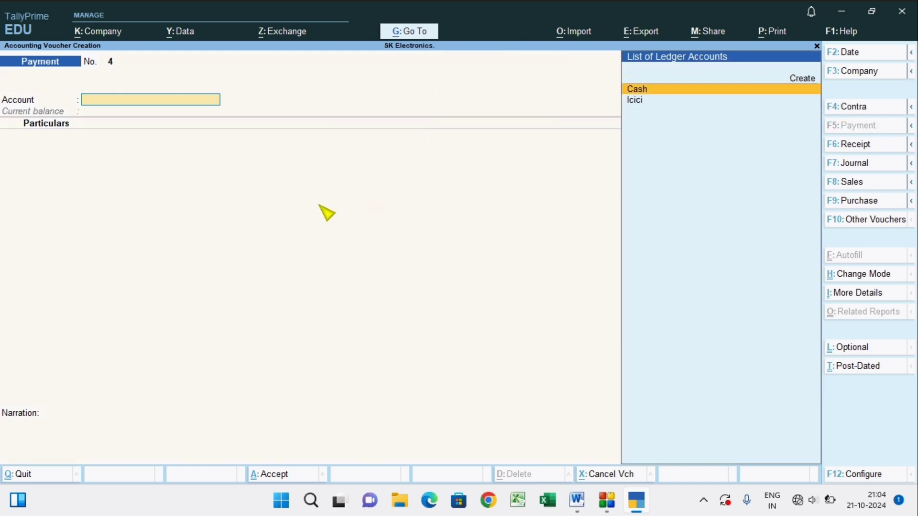
key(Return)
Add Rent to the payment voucher's particulars with an amount of 4,000.
text(R)
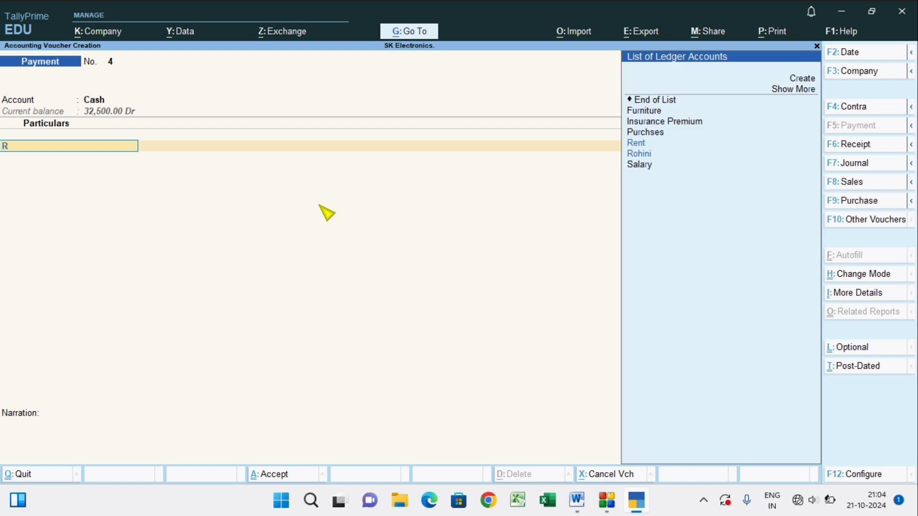
key(Down)
key(Up)
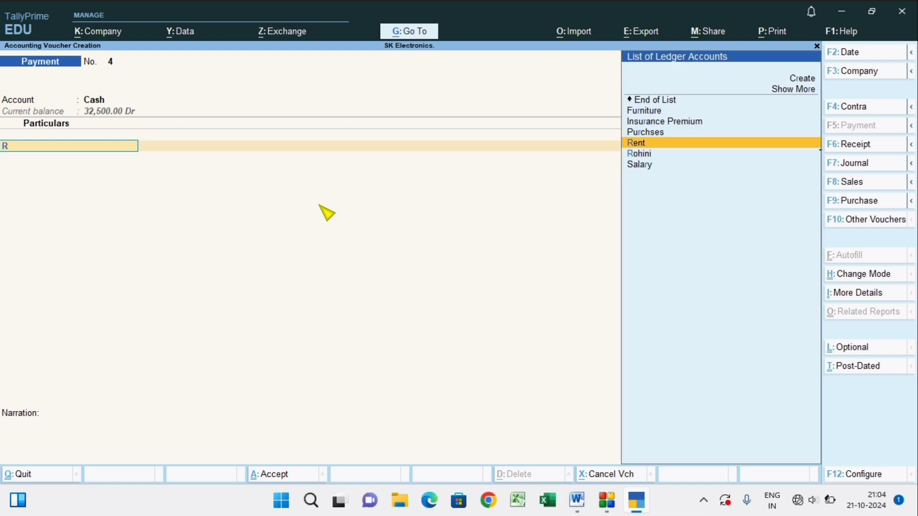
key(Return)
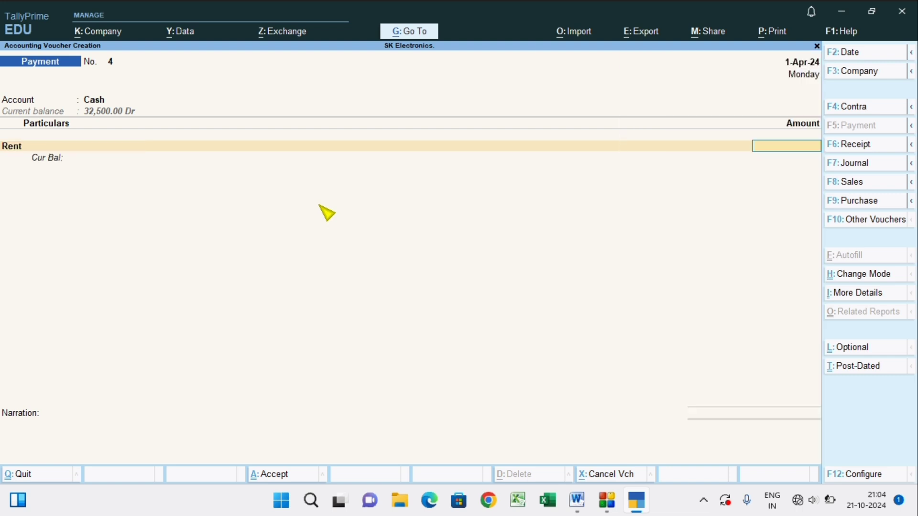
text(4000)
key(Return)
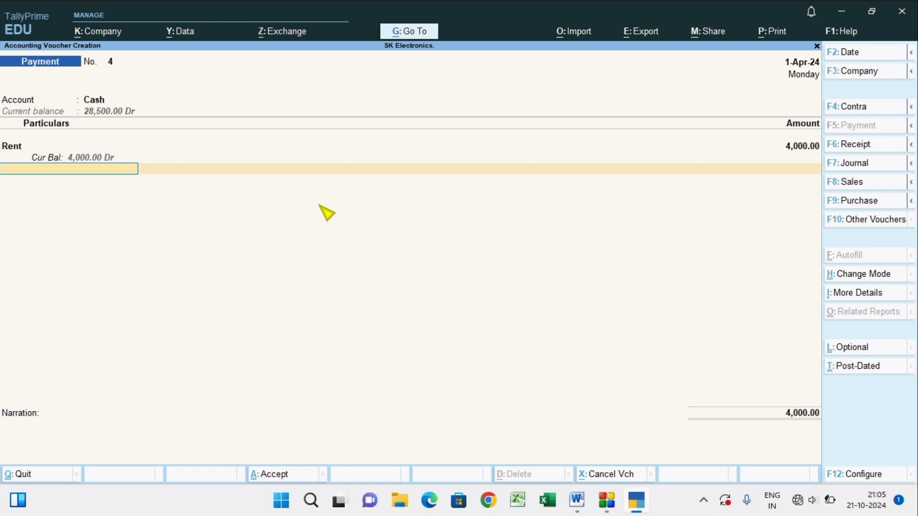
Add Salary with an amount of 7,000, save the payment voucher without a narration, and return to the Gateway of Tally.
text(S)
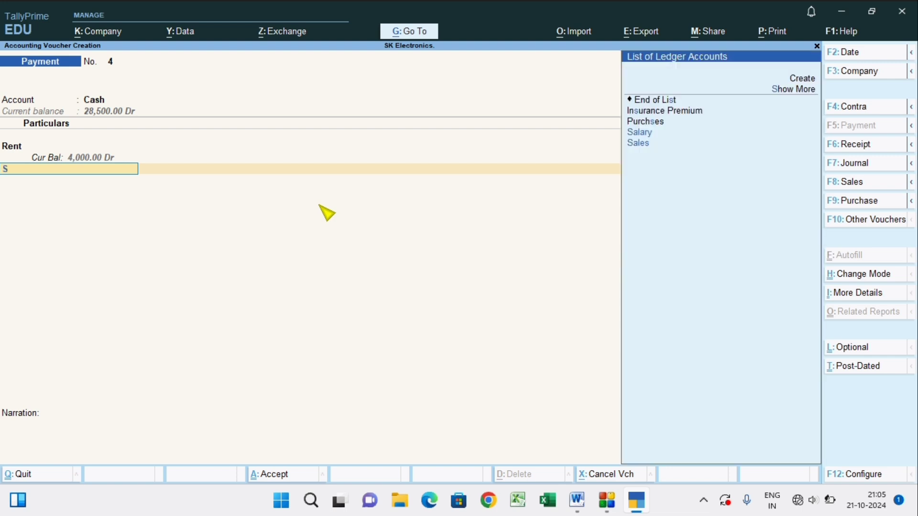
click(642, 133)
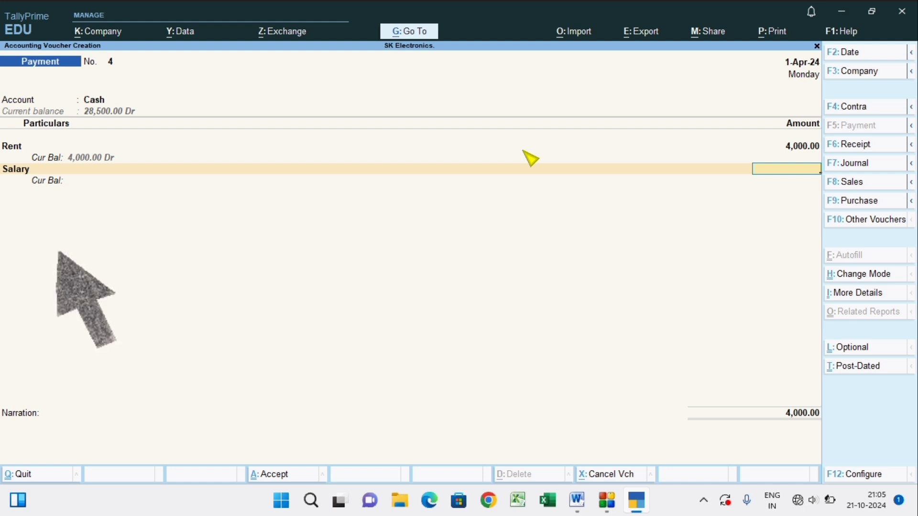
text(7000)
key(Return)
key(Return)
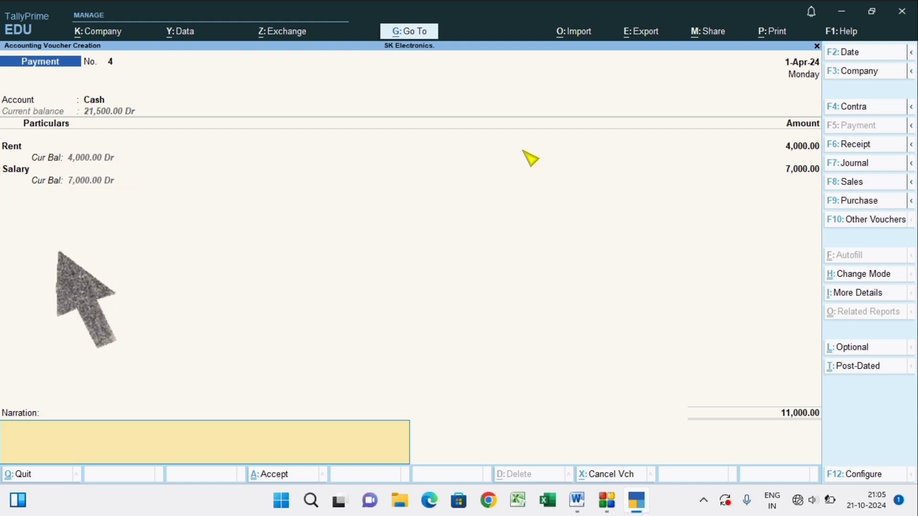
key(Return)
key(Return)
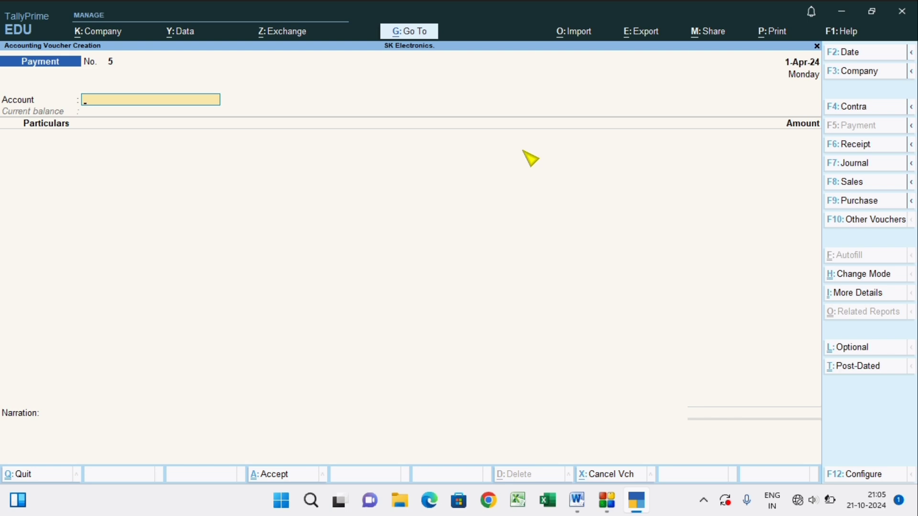
key(Escape)
key(Return)
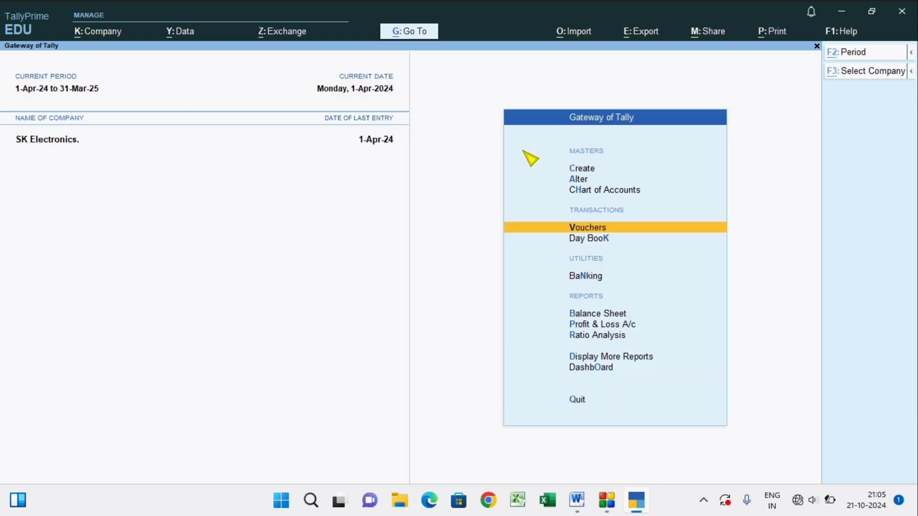
Open the Day Book in TallyPrime and check the entered vouchers and their dates against the transaction list in Word.
key(alt+Tab)
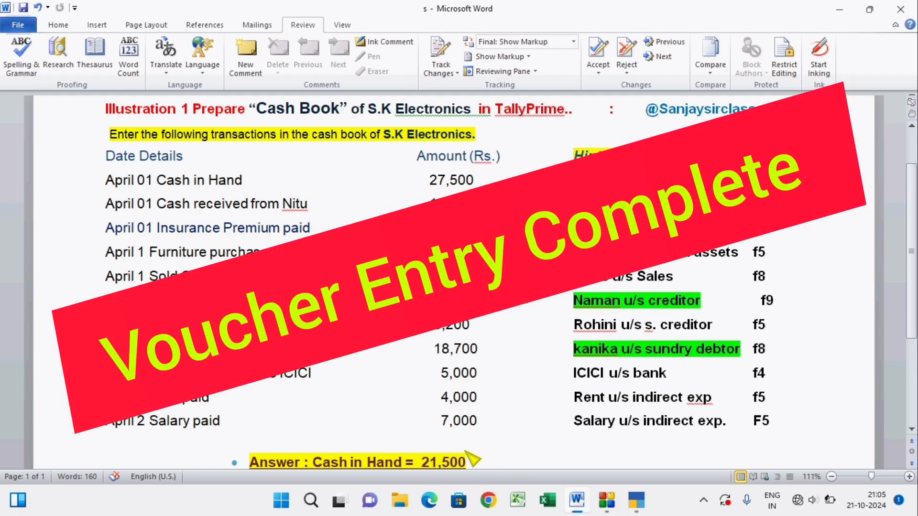
key(alt+Tab)
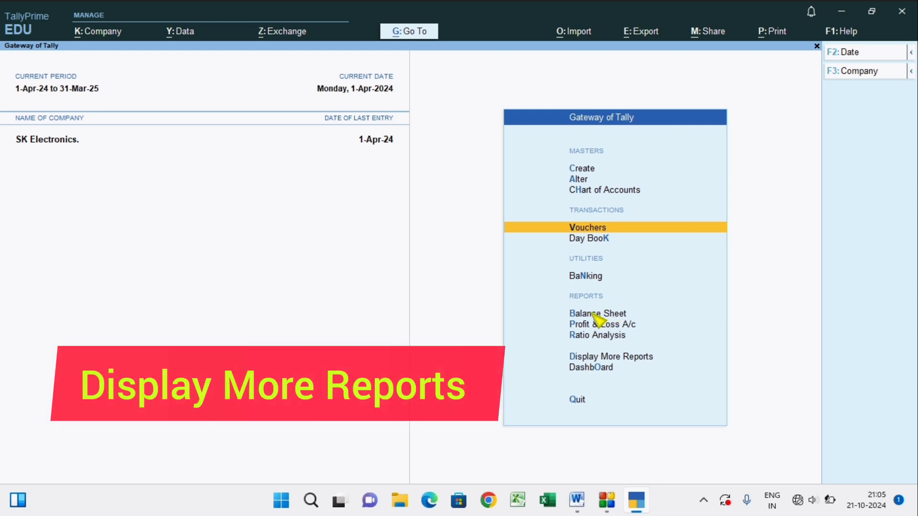
click(593, 357)
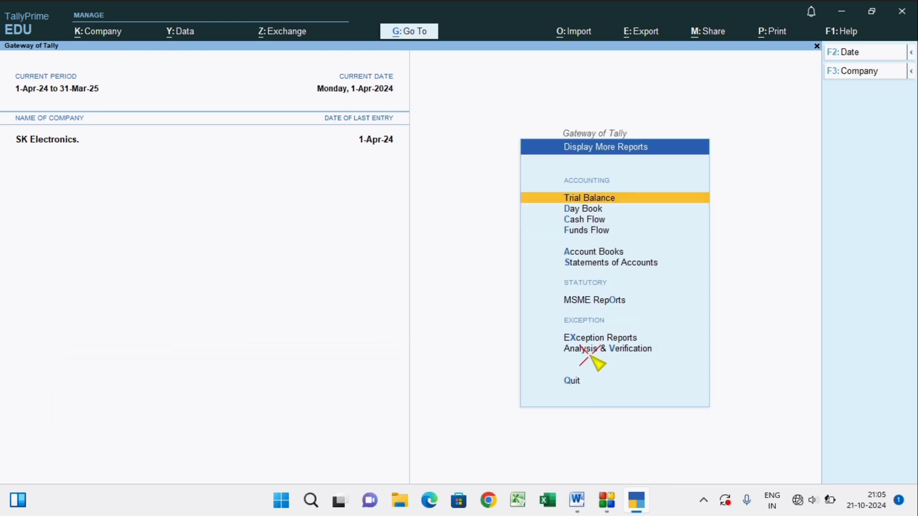
click(581, 210)
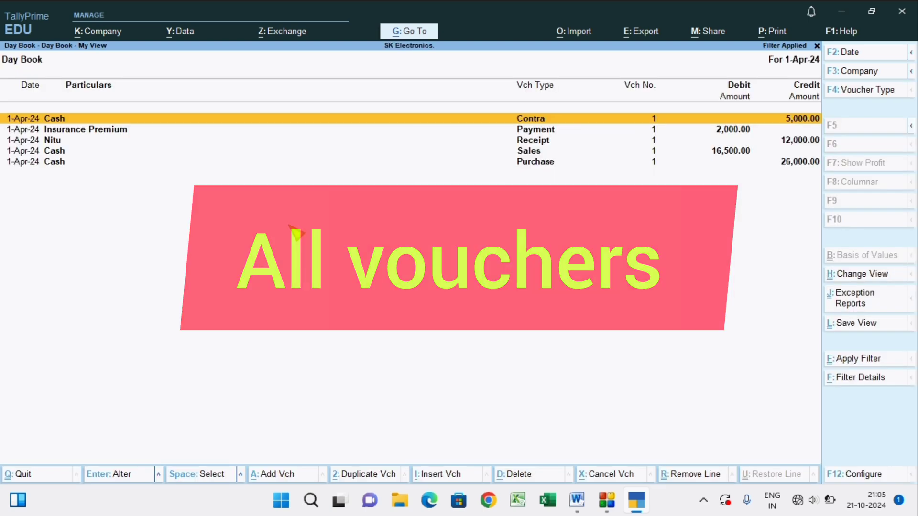
key(alt+Tab)
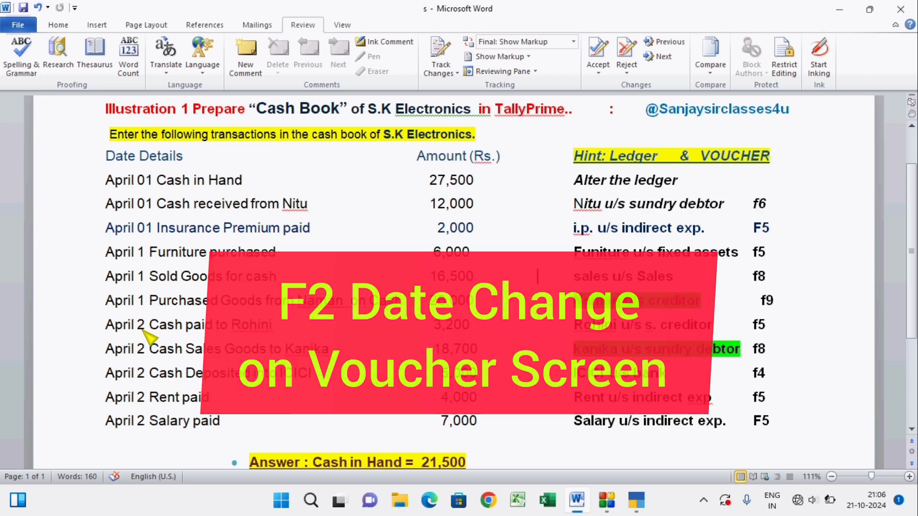
key(alt+Tab)
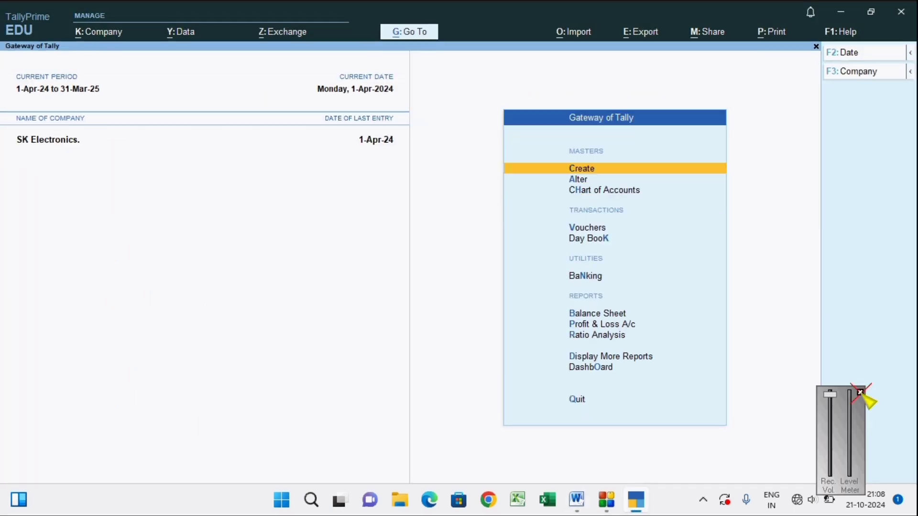
Open the Cash/Bank Books report and drill down through Cash-in-Hand to the Cash ledger's April vouchers.
click(860, 393)
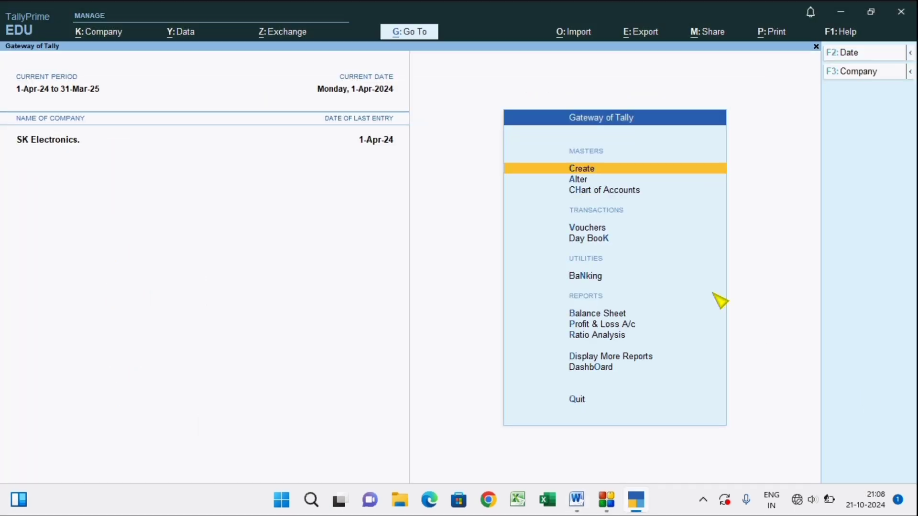
click(604, 358)
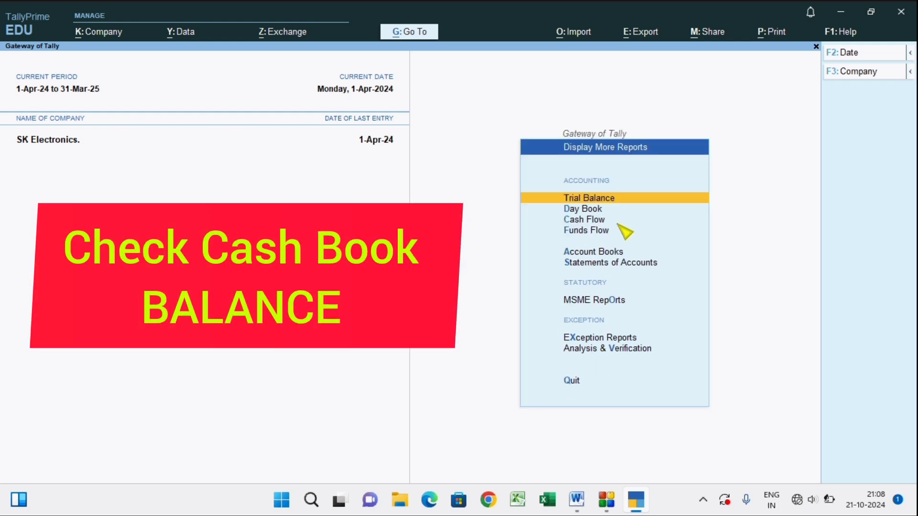
click(600, 252)
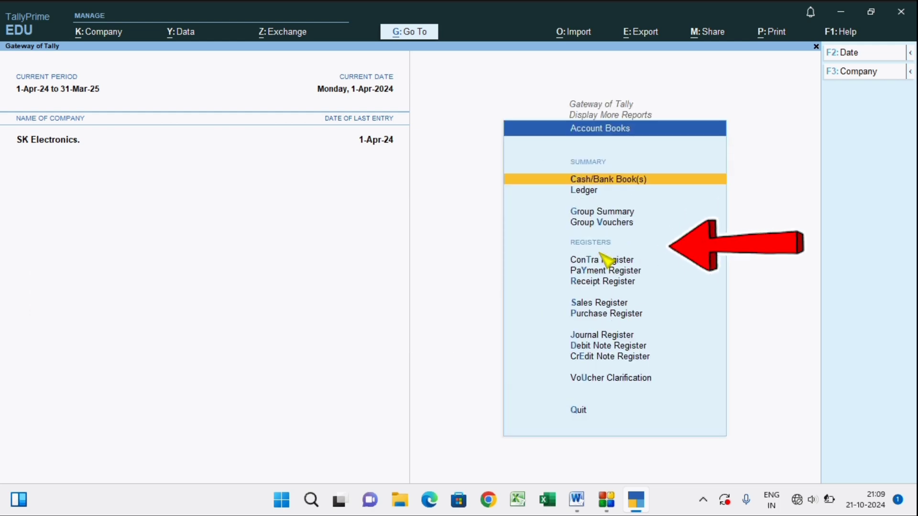
click(594, 180)
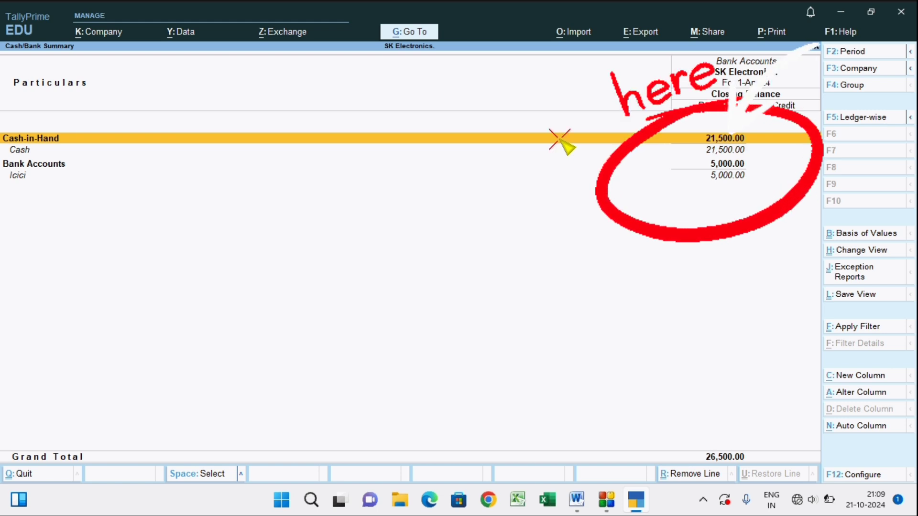
key(Return)
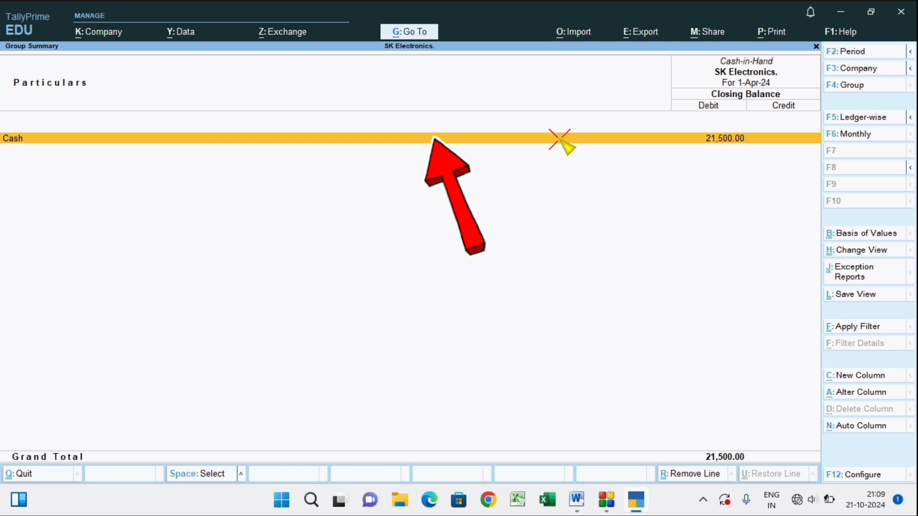
click(462, 140)
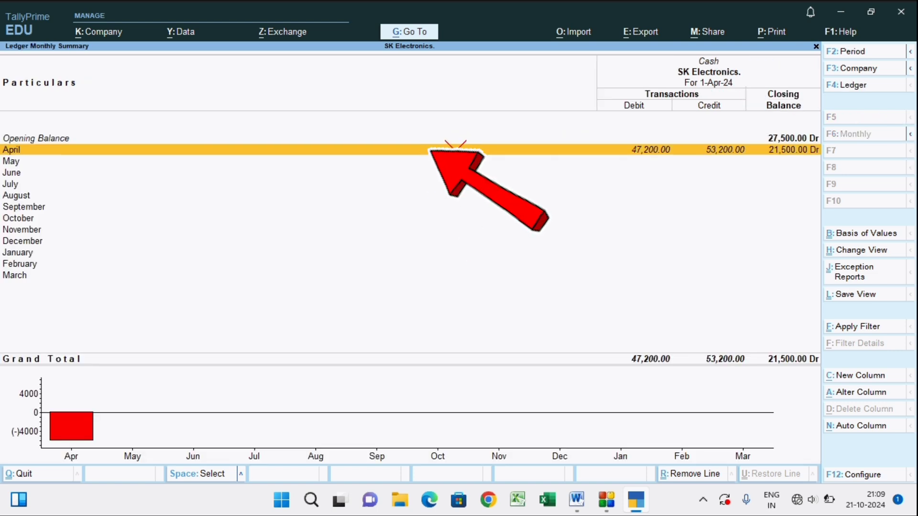
click(468, 148)
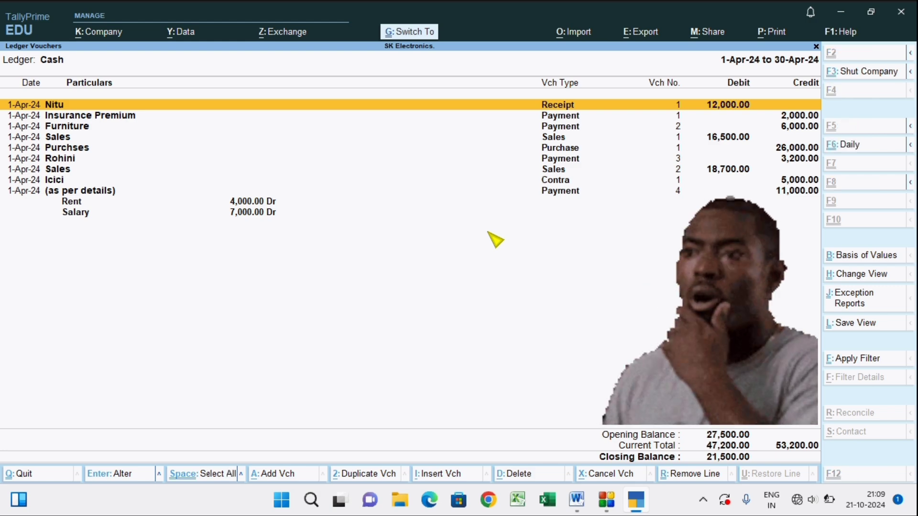
Preview the Cash Book printout at enlarged size, then close the preview and reports back to the Gateway of Tally.
key(ctrl+p)
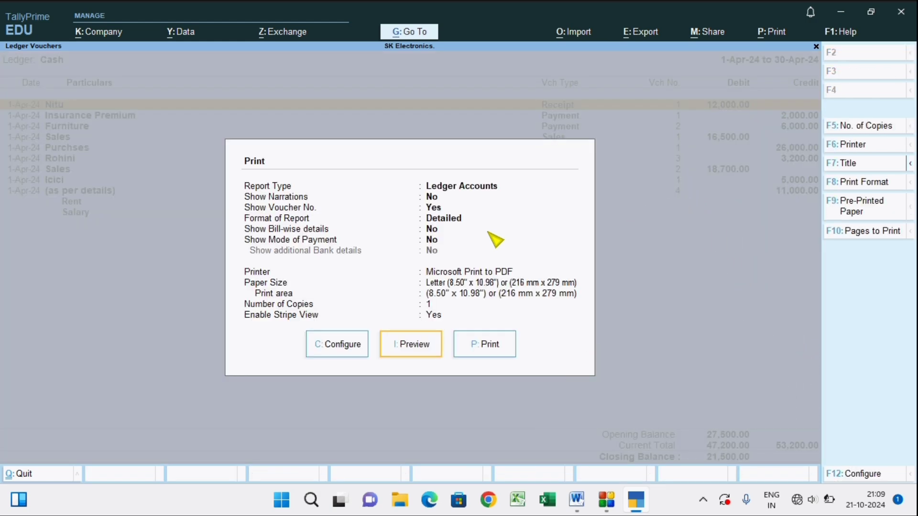
click(415, 344)
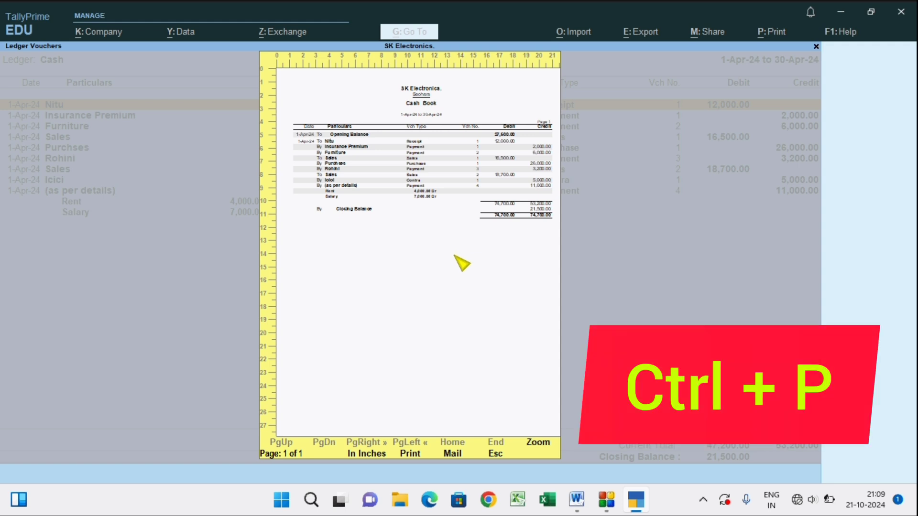
click(538, 442)
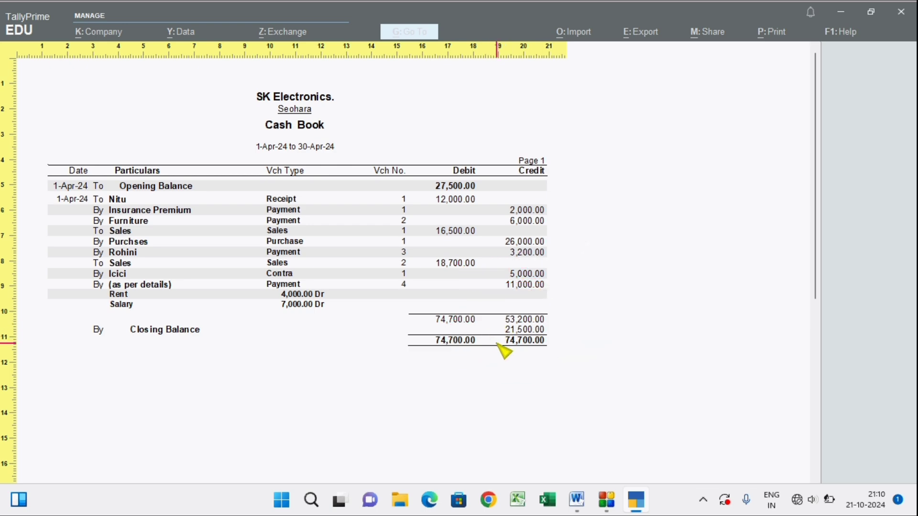
key(Escape)
key(Escape)
key(Escape)
key(Escape)
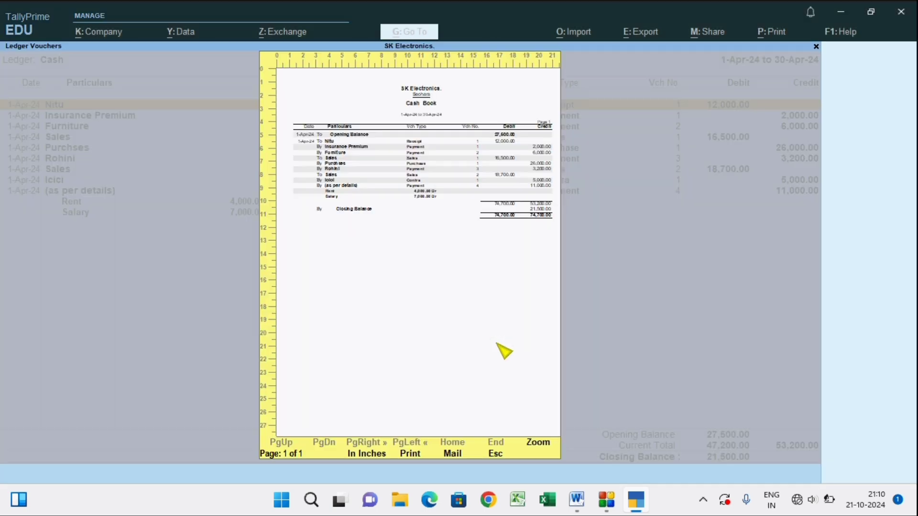
key(Escape)
key(Escape)
key(Escape)
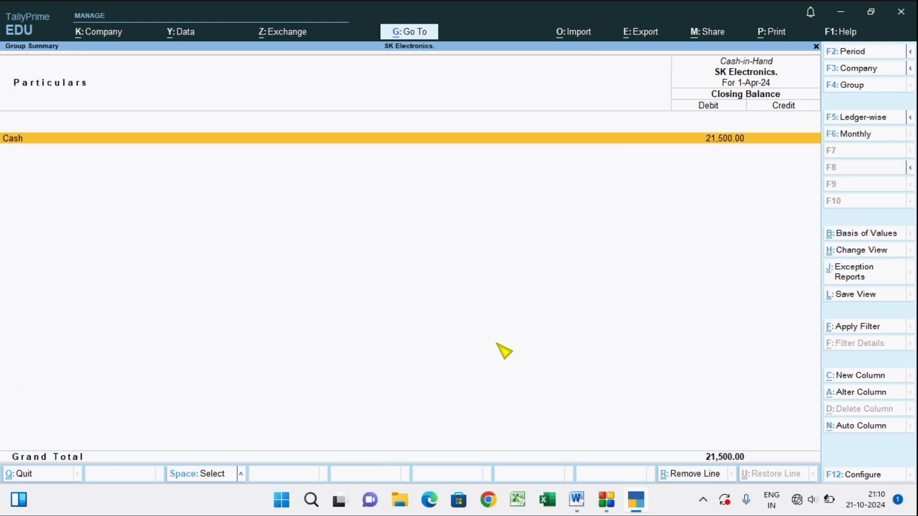
key(Escape)
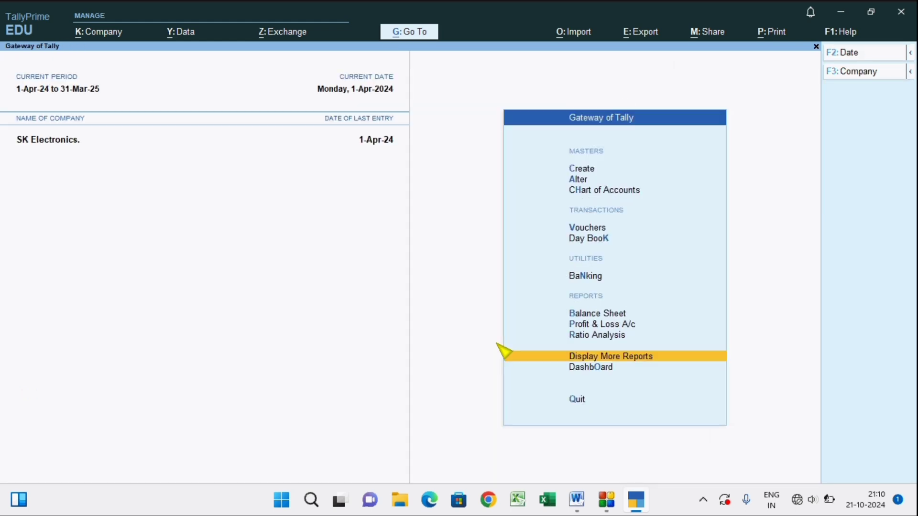
Open the Balance Sheet and drill down through Current Assets and Cash-in-Hand to the Cash ledger's April vouchers.
click(605, 313)
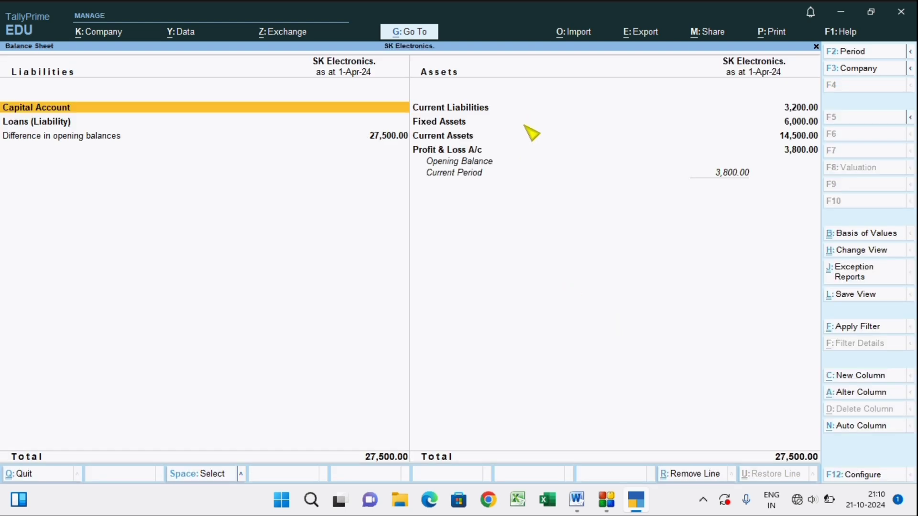
double_click(453, 136)
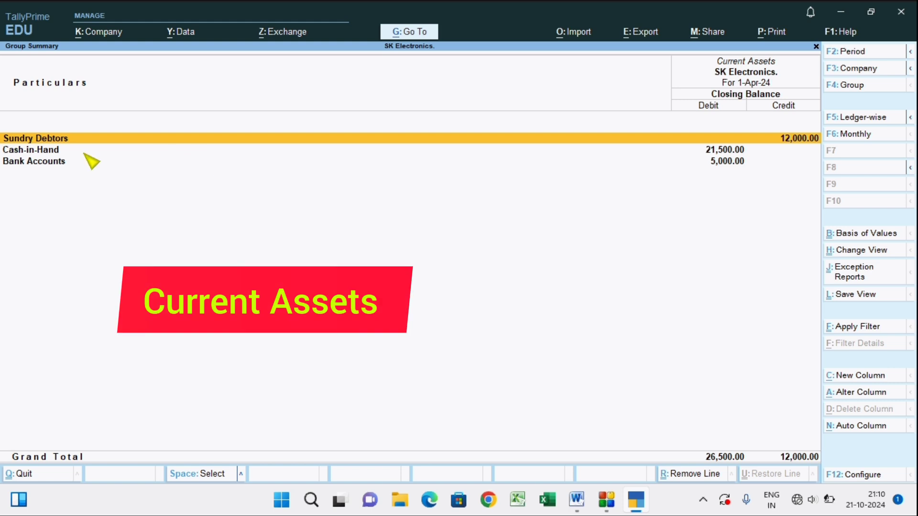
double_click(57, 152)
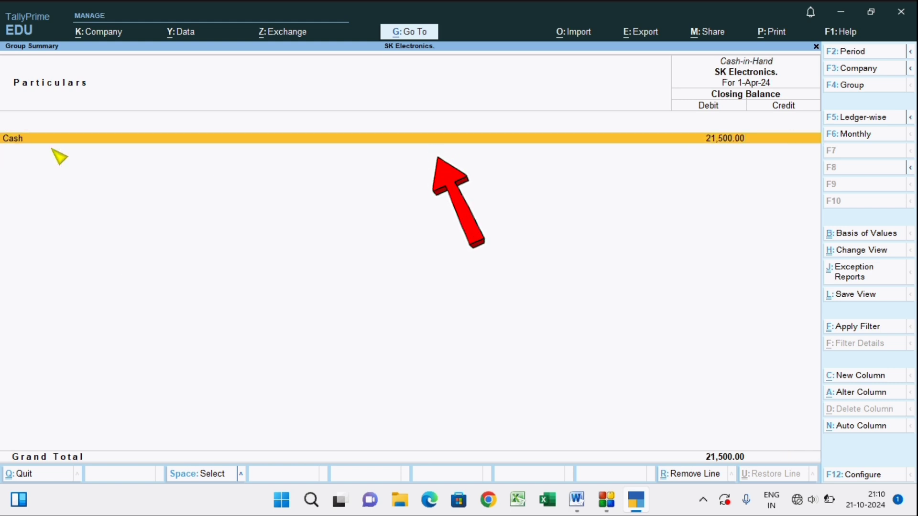
double_click(130, 143)
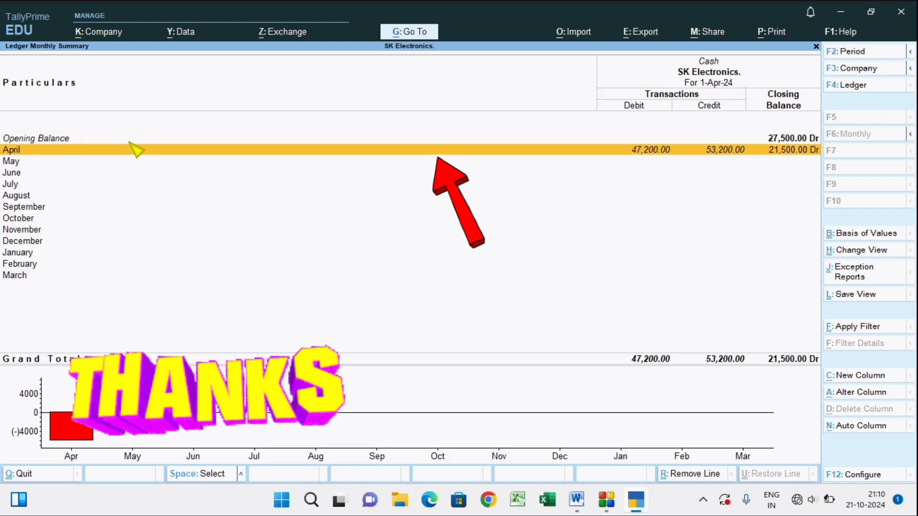
double_click(131, 149)
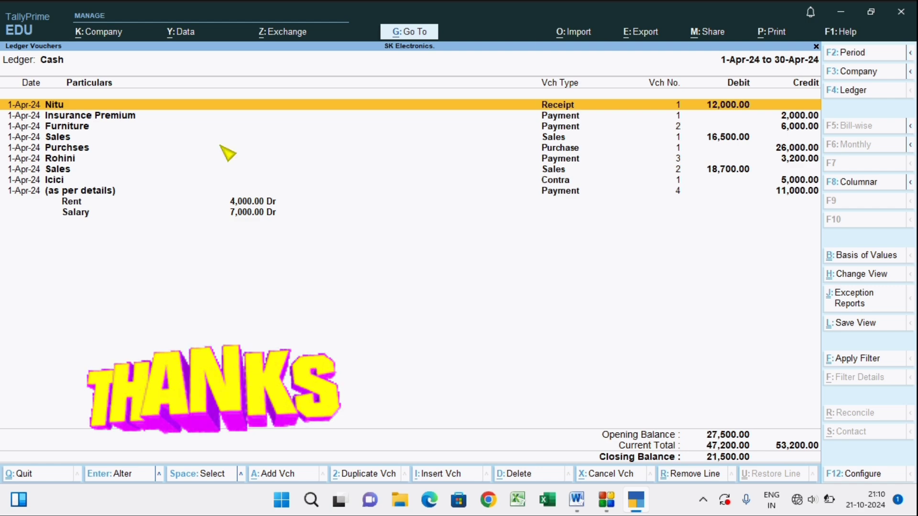